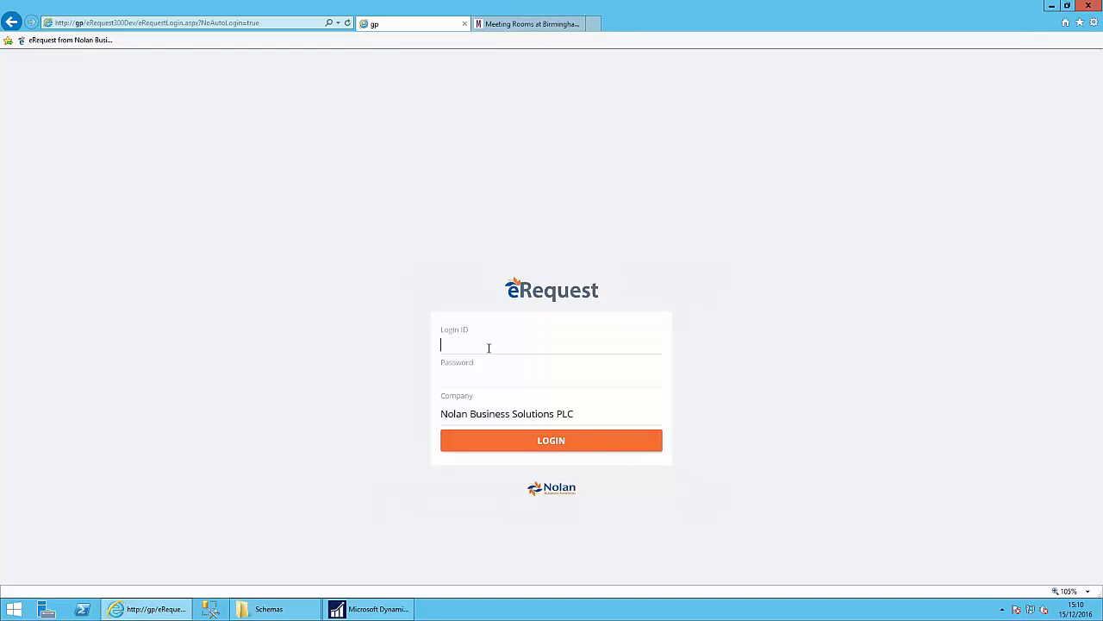
Log in to the Nolan Business Solutions PLC company with the saved login ID and its stored password.
type("L")
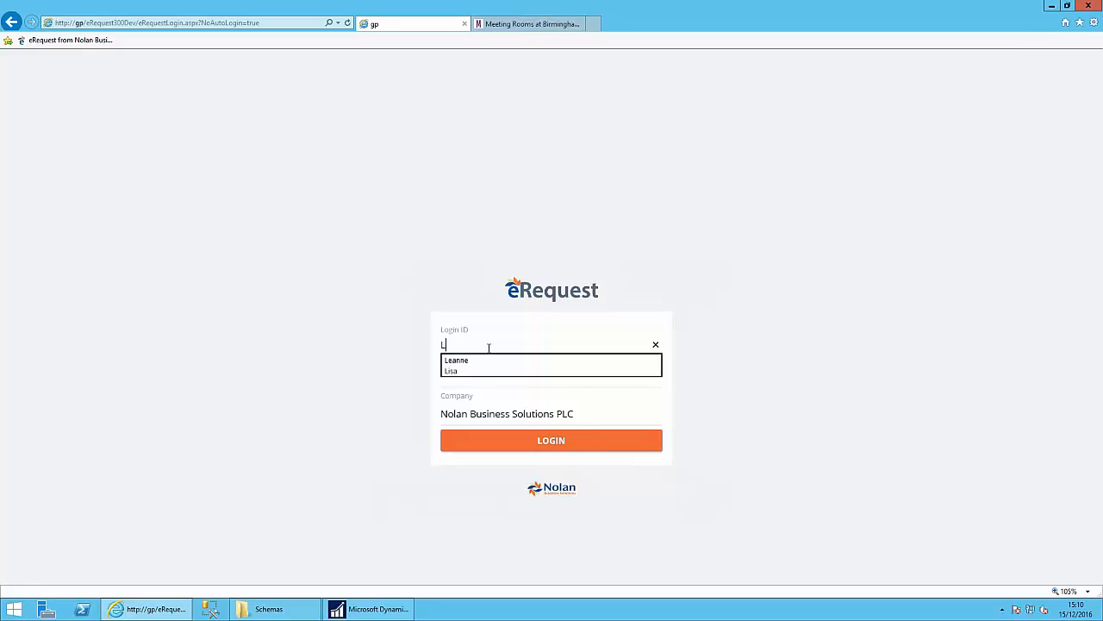
key("Down")
key("Return")
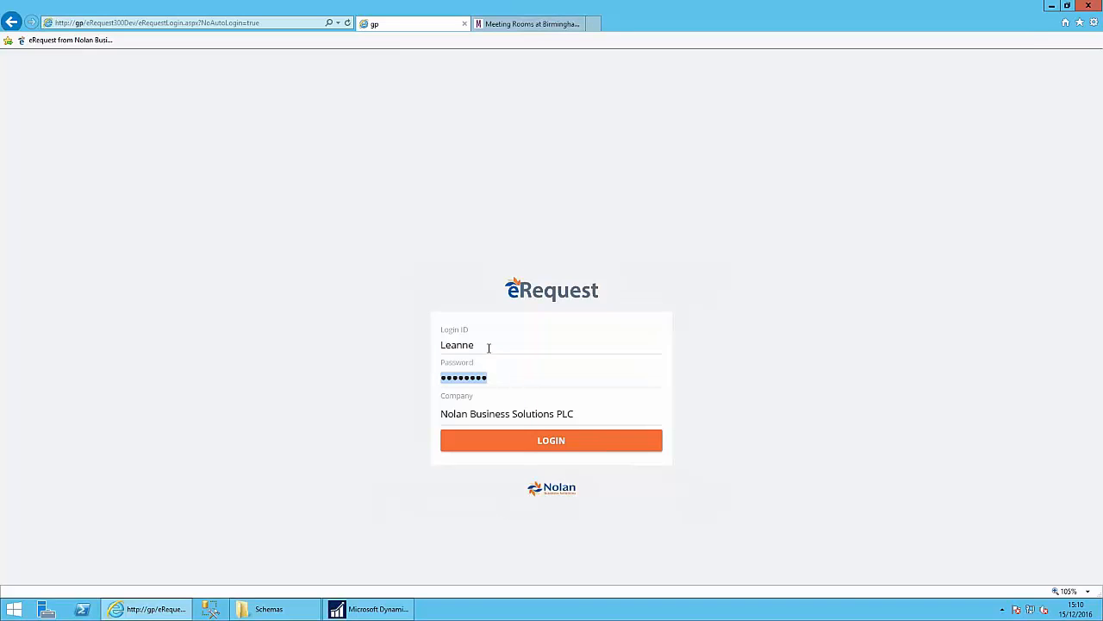
left_click(574, 445)
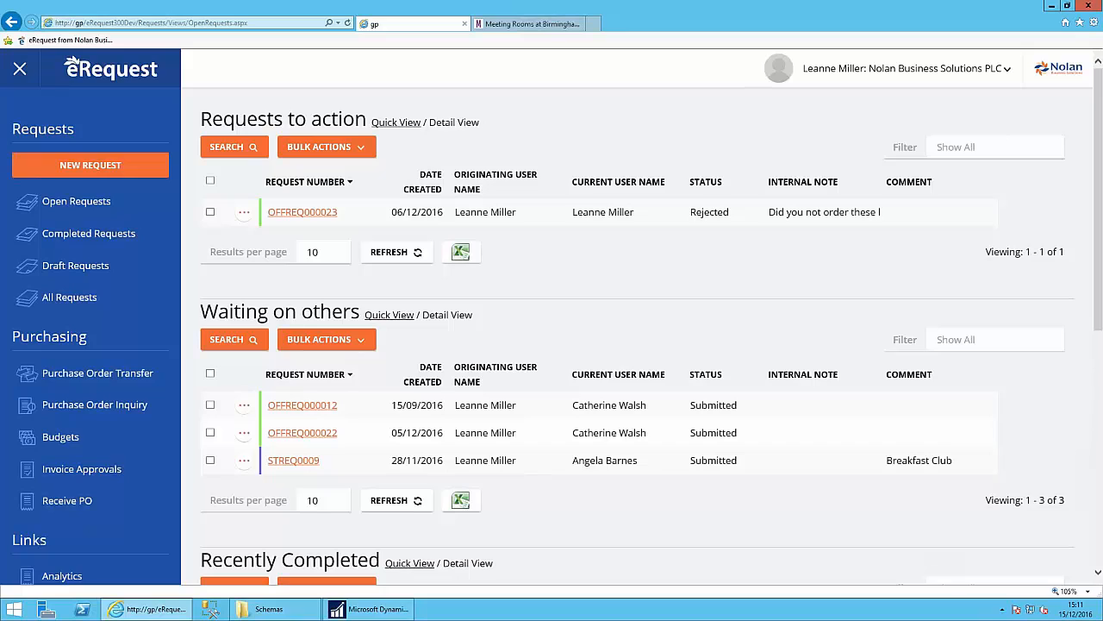
Collapse and reopen the navigation menu, and look through the dashboard down to the Recently Completed requests.
left_click(20, 70)
left_click(20, 72)
scroll(764, 493, "down", 4)
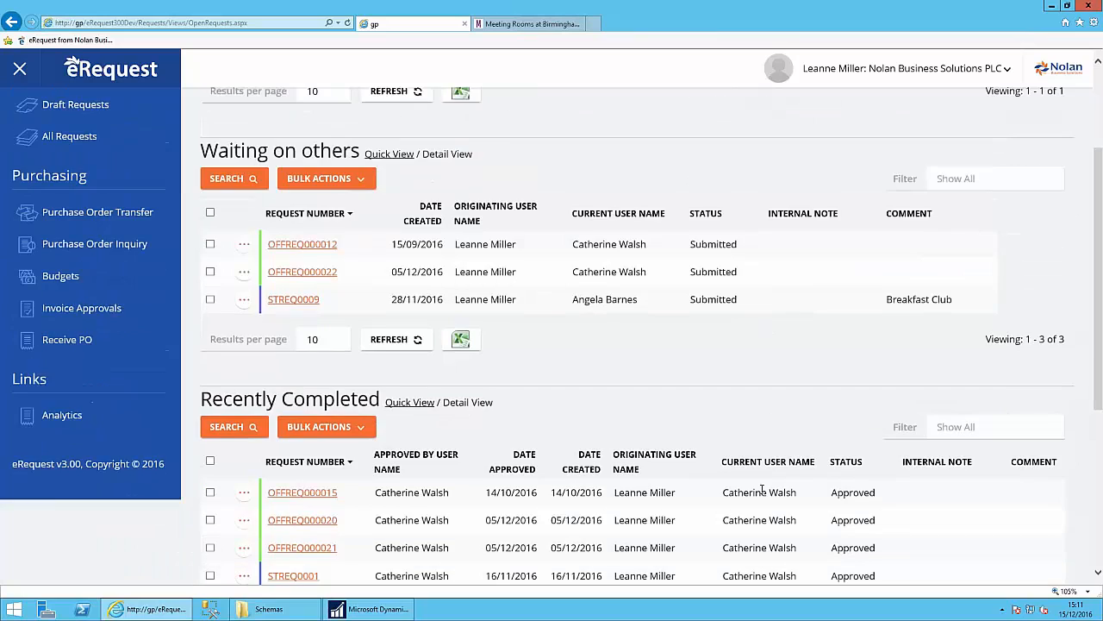
scroll(760, 494, "down", 1)
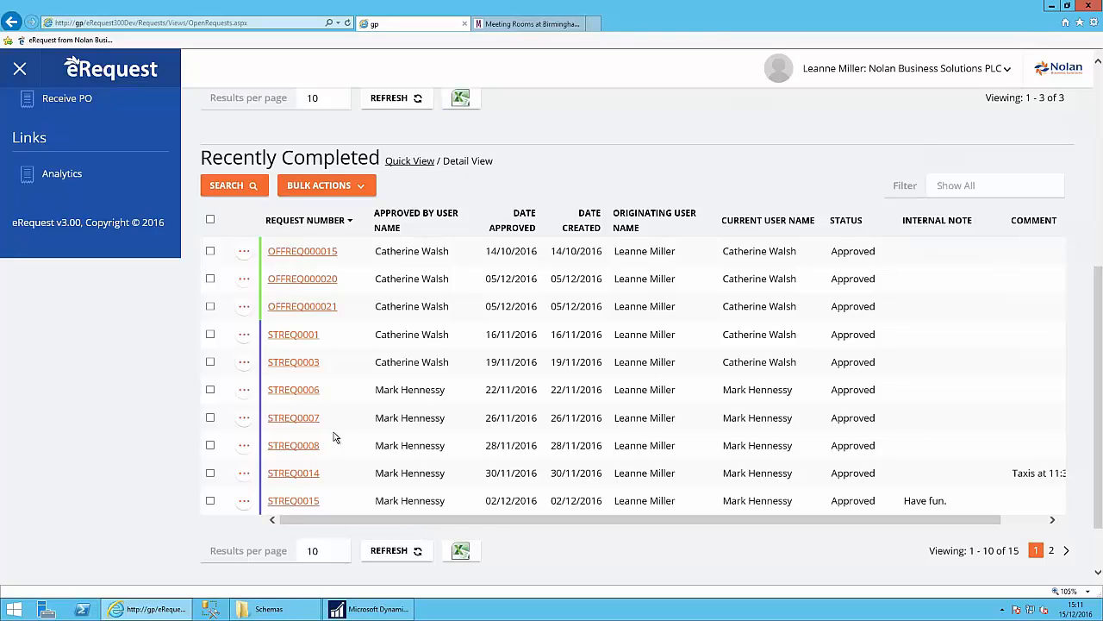
Show the actions available for the recently completed request created on 22/11/2016, and leave it unselected.
left_click(211, 392)
left_click(244, 393)
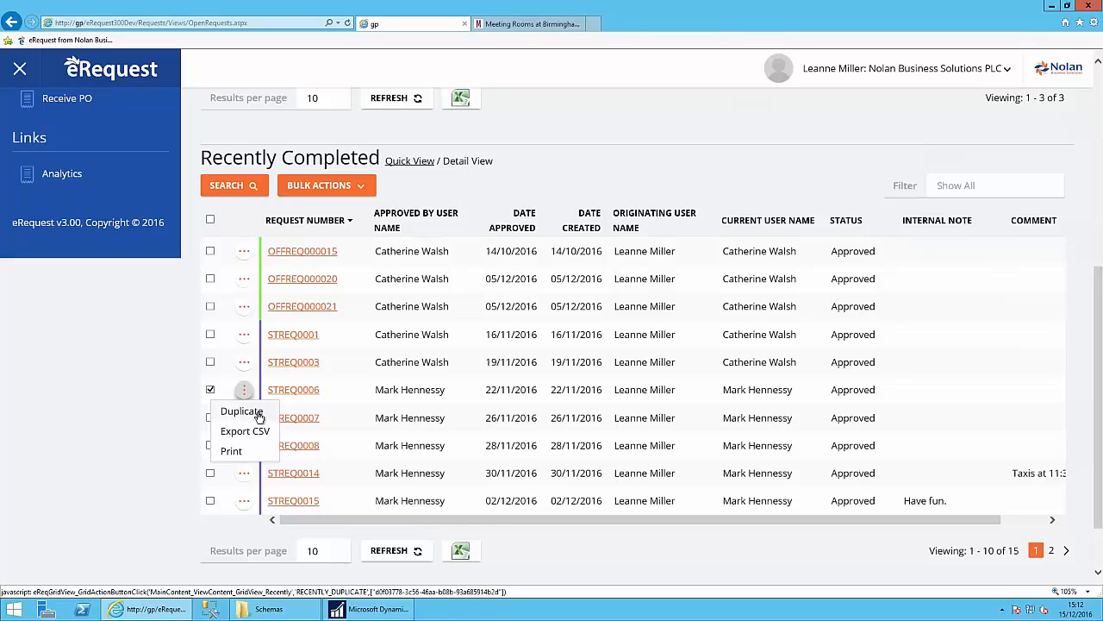
left_click(210, 390)
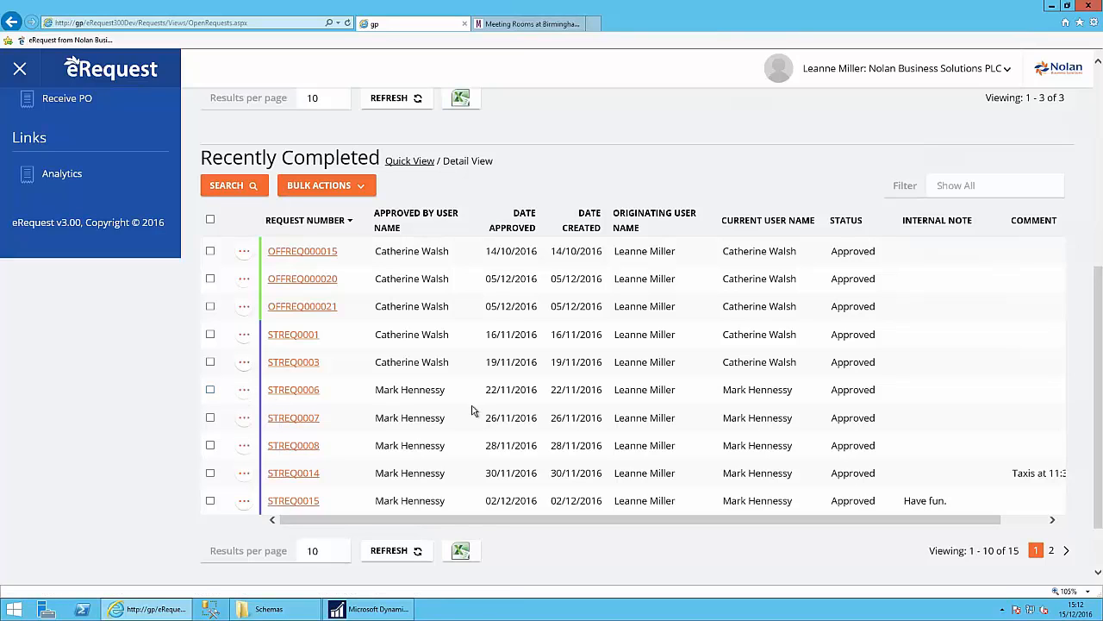
Switch the Waiting on others section to Quick View and check the actions offered on the request dated 28/11/2016.
scroll(471, 411, "up", 5)
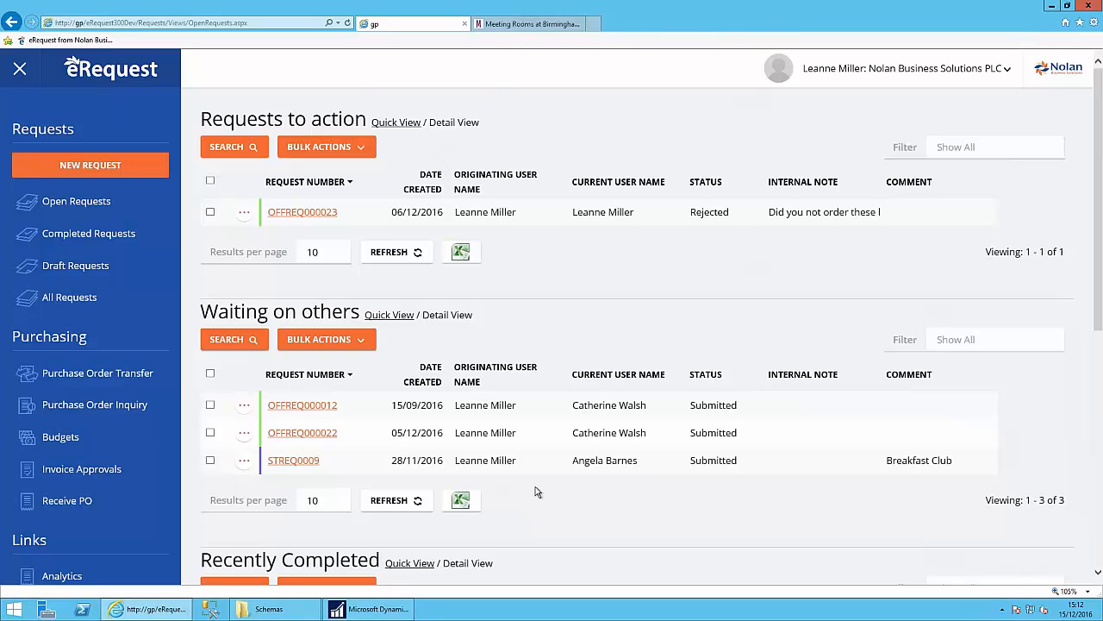
left_click(401, 314)
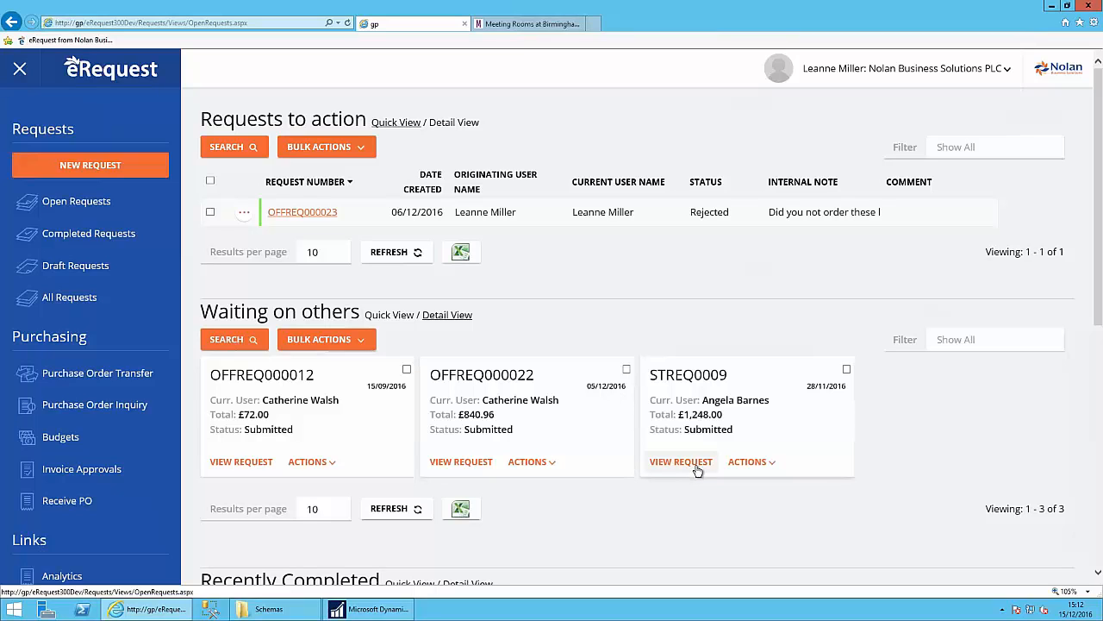
left_click(750, 463)
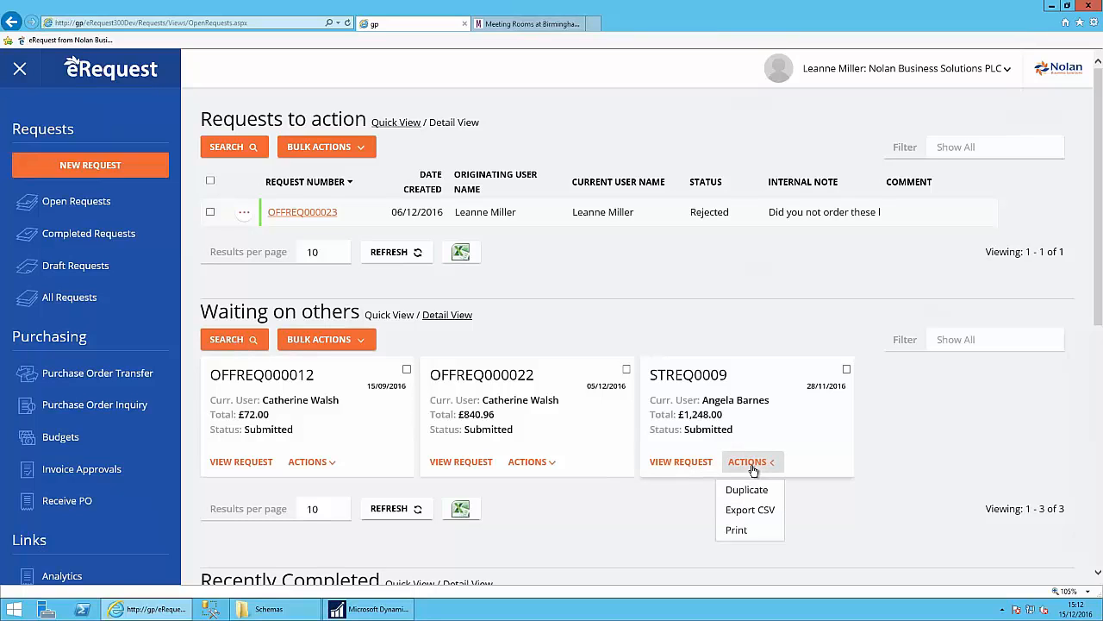
left_click(764, 338)
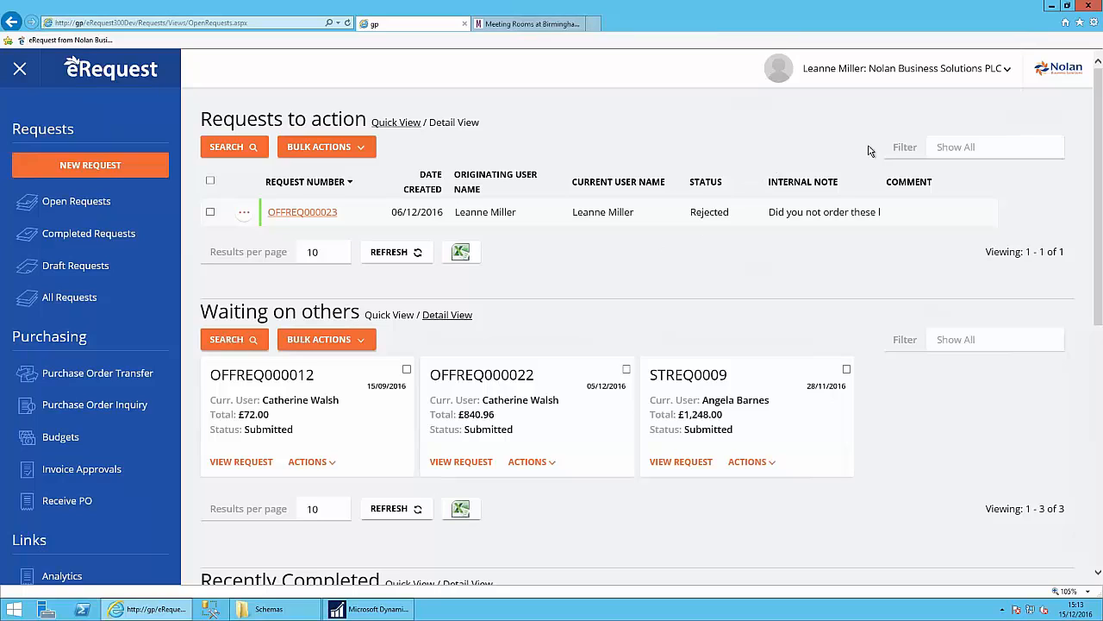
Filter the Waiting on others requests to Office Supplies, and reset the filter to Show All.
left_click(988, 153)
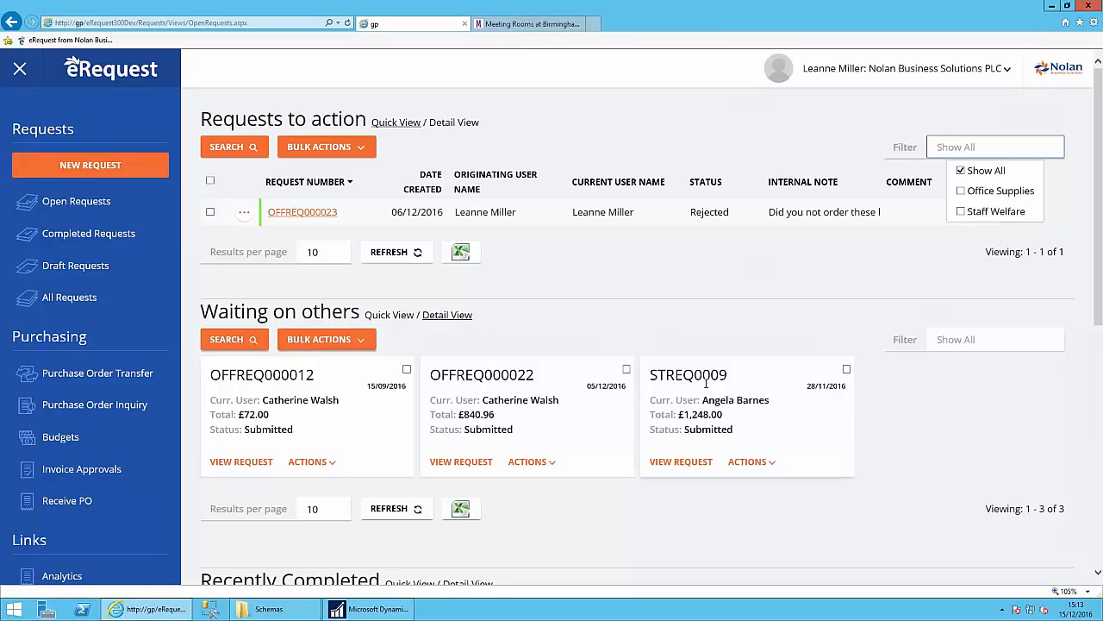
left_click(939, 345)
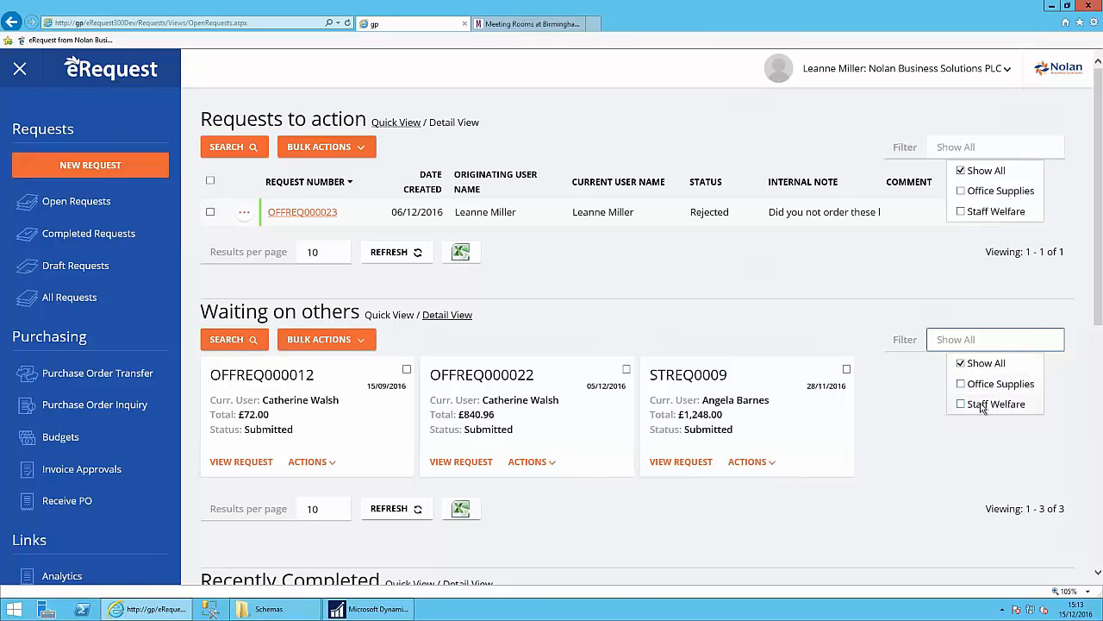
left_click(983, 388)
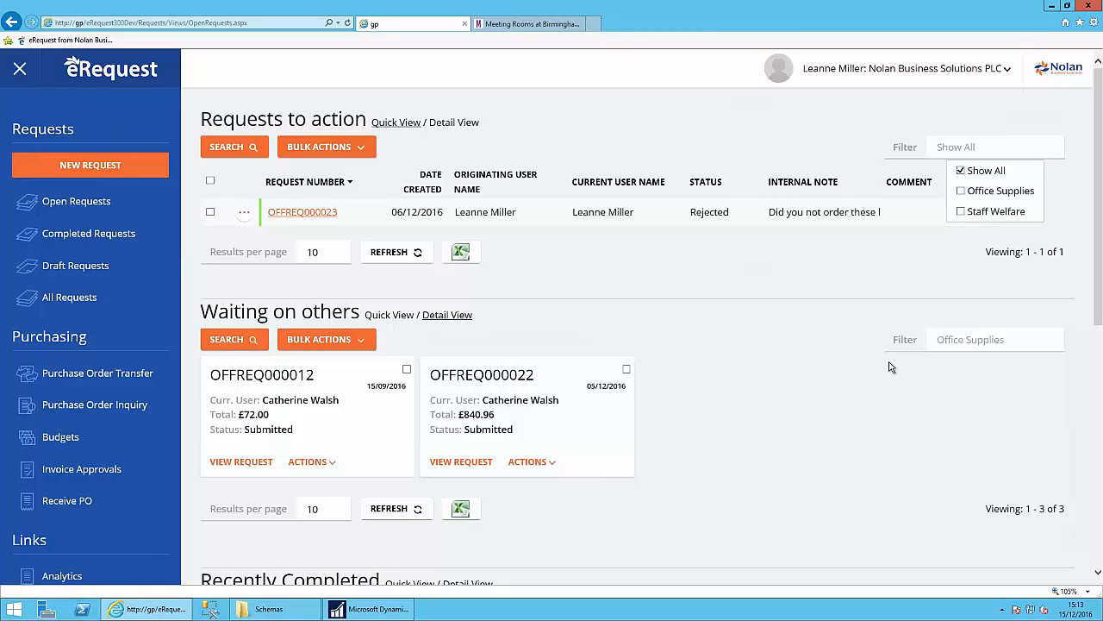
left_click(976, 342)
left_click(981, 365)
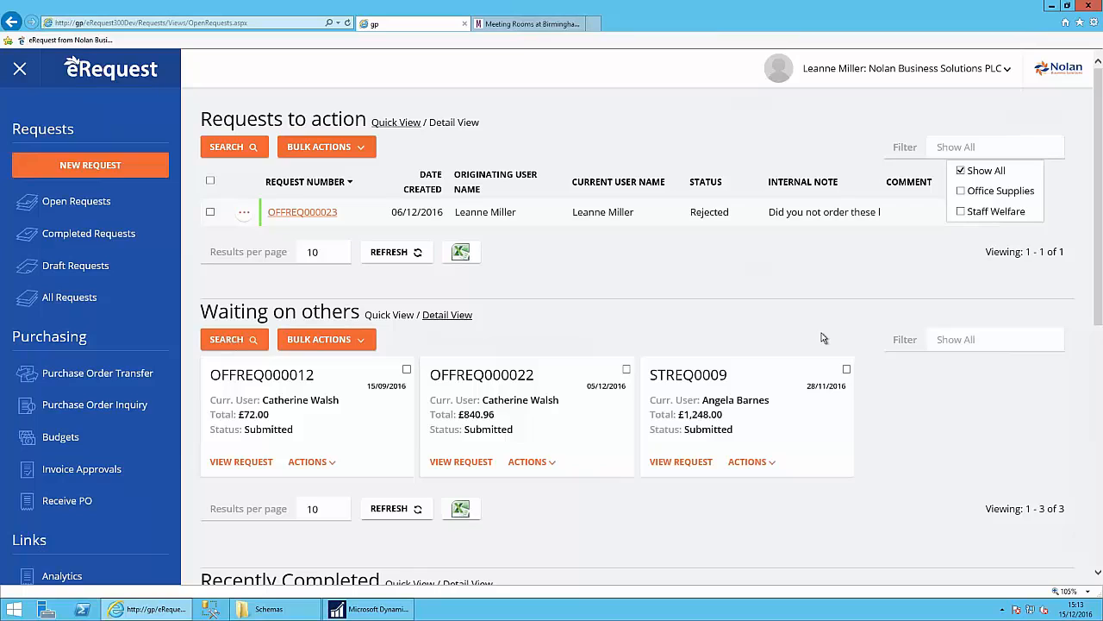
left_click(962, 172)
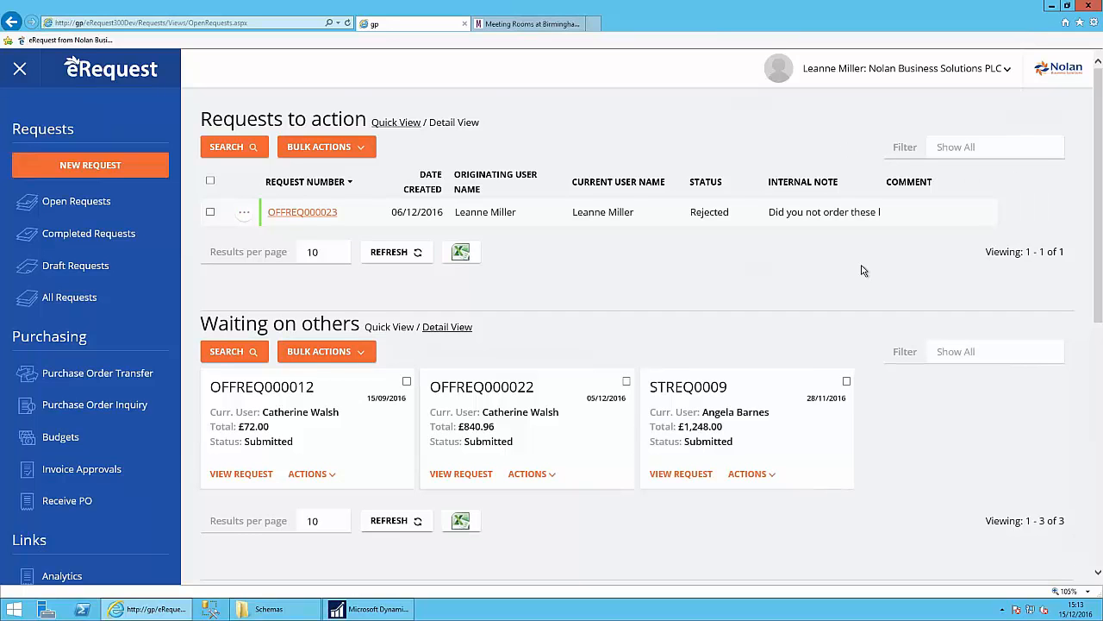
Look over the Recently Completed section and check the actions available for its first request.
scroll(845, 273, "down", 2)
scroll(845, 274, "down", 2)
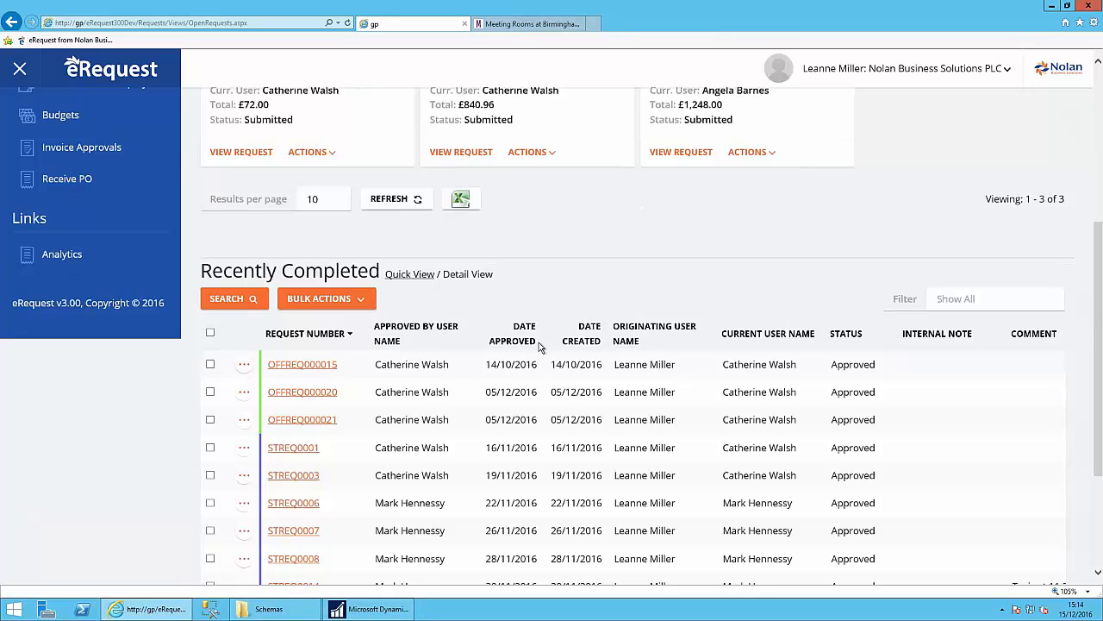
scroll(542, 376, "up", 2)
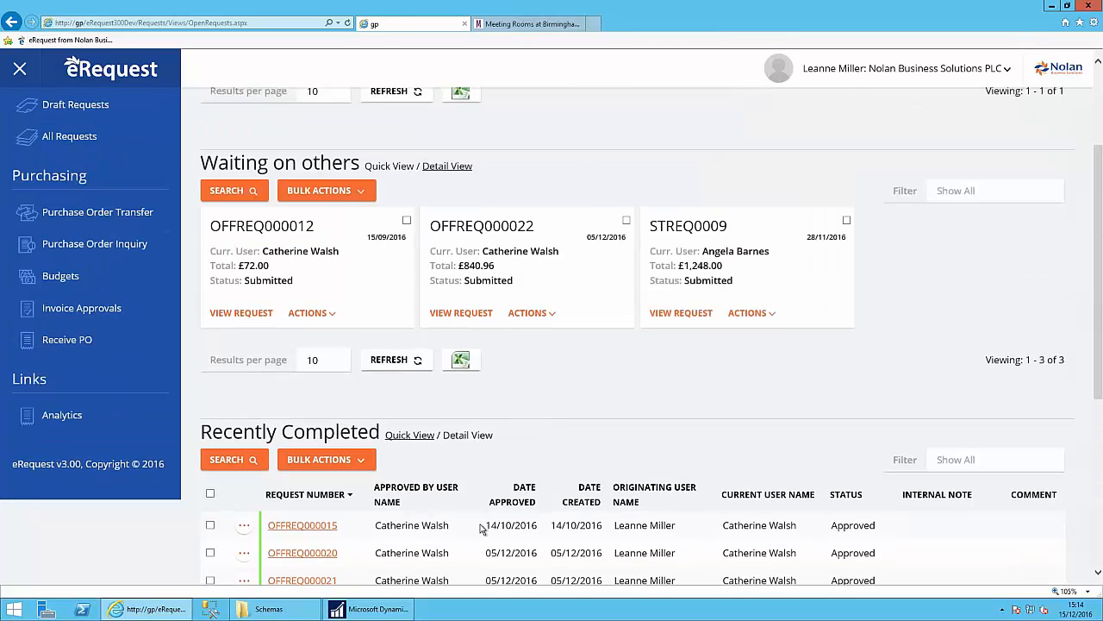
left_click(245, 525)
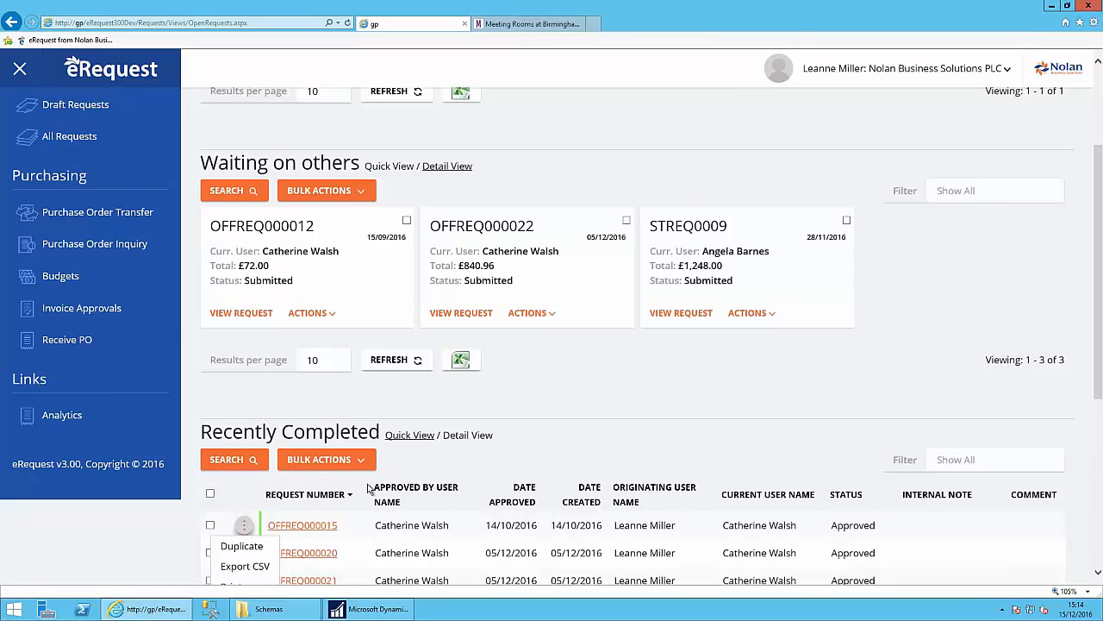
left_click(585, 408)
scroll(593, 405, "down", 3)
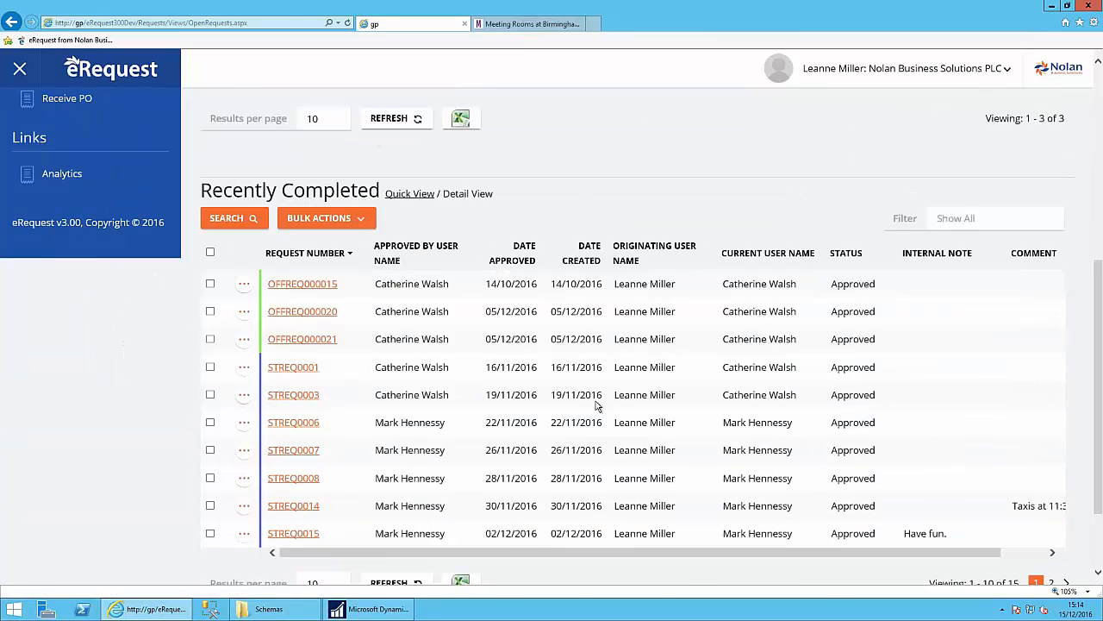
scroll(595, 401, "up", 5)
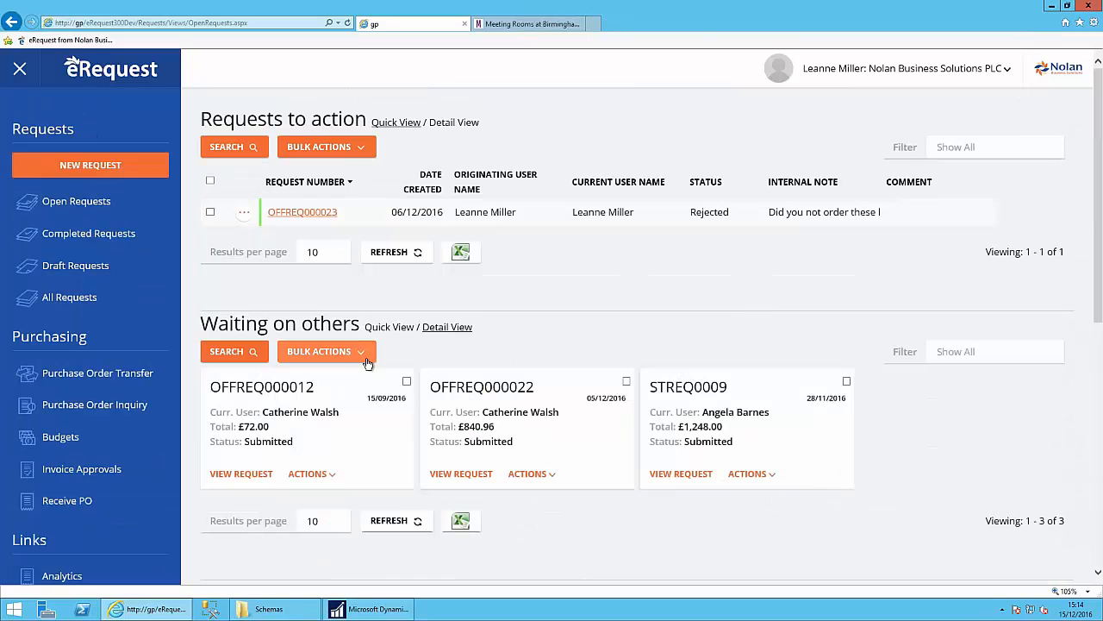
Select the two office supplies requests under Waiting on others, and view the bulk actions for that section and for Requests to action.
left_click(406, 381)
left_click(627, 381)
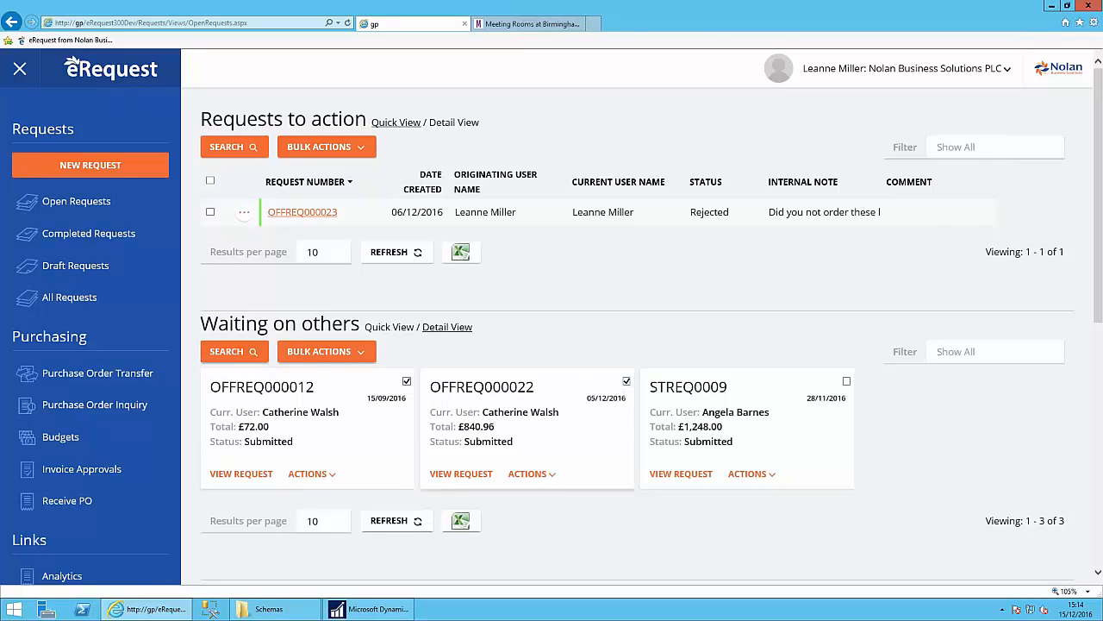
left_click(332, 353)
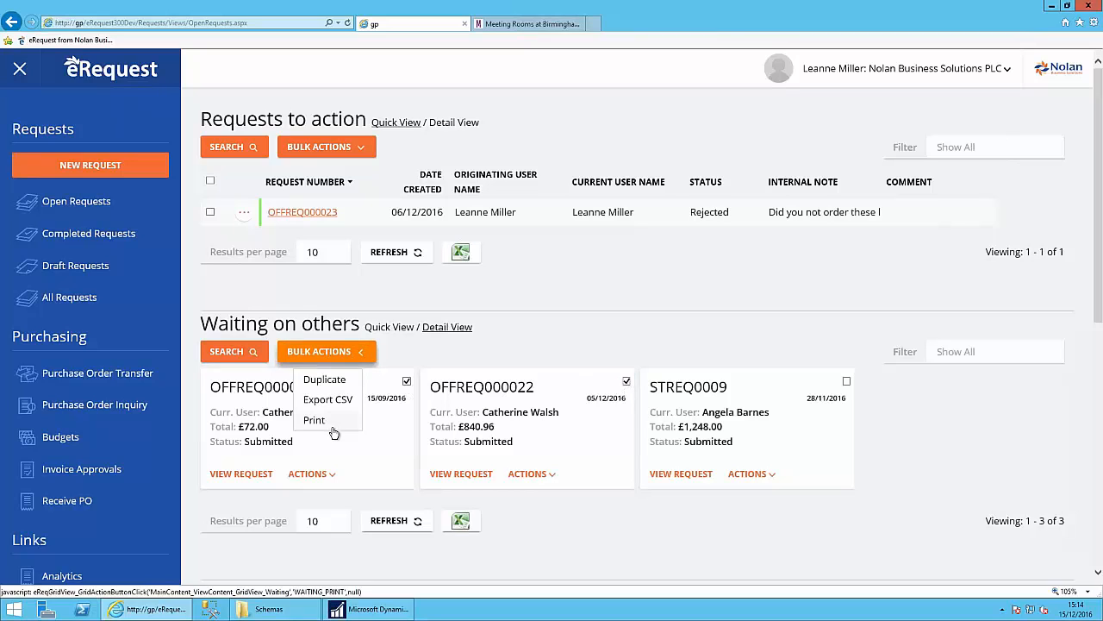
left_click(445, 358)
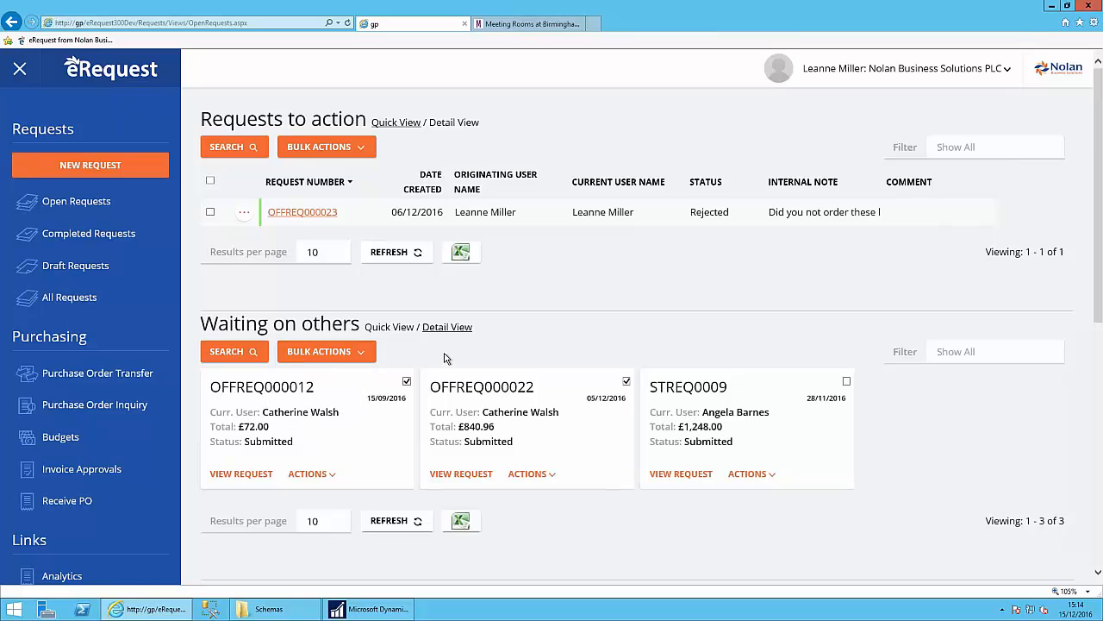
left_click(359, 149)
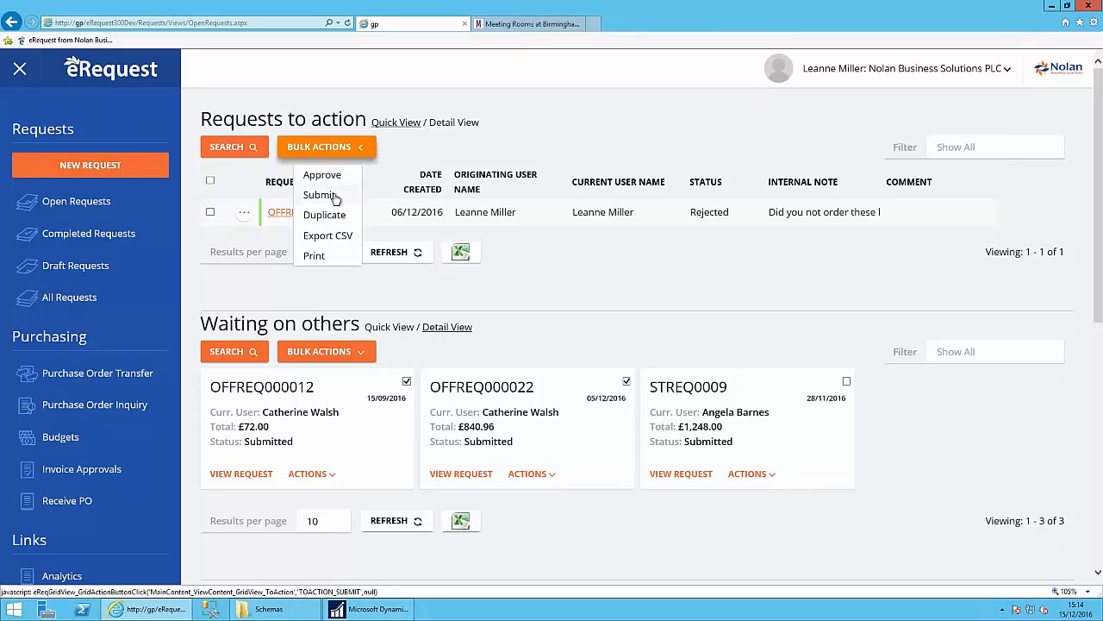
left_click(542, 271)
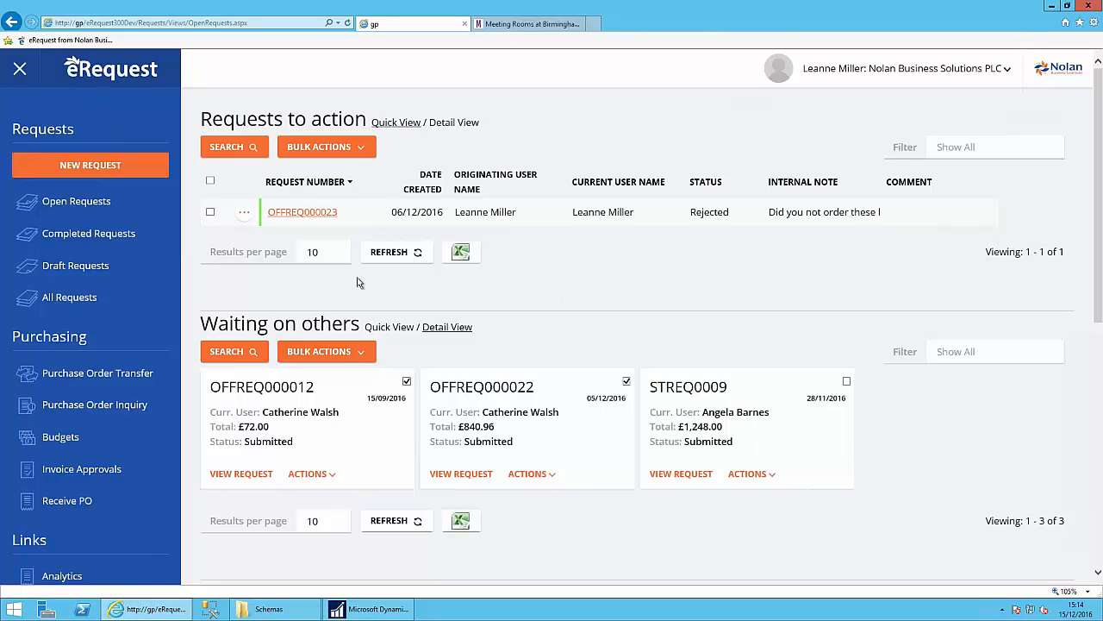
Create a new request using the Staff Welfare form and highlight its request number.
left_click(112, 170)
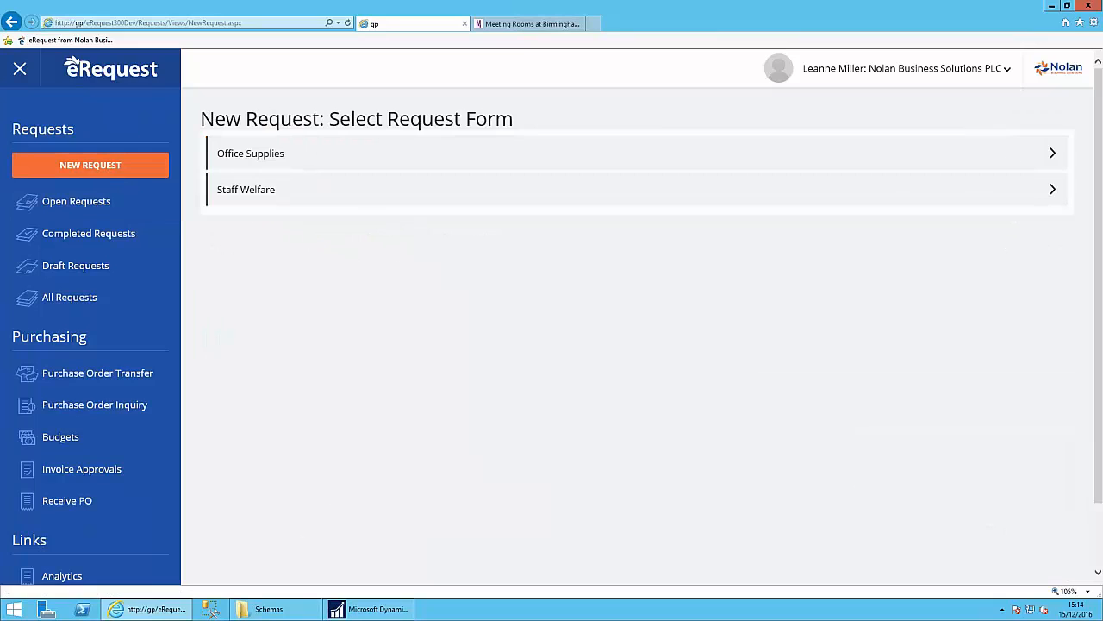
left_click(256, 196)
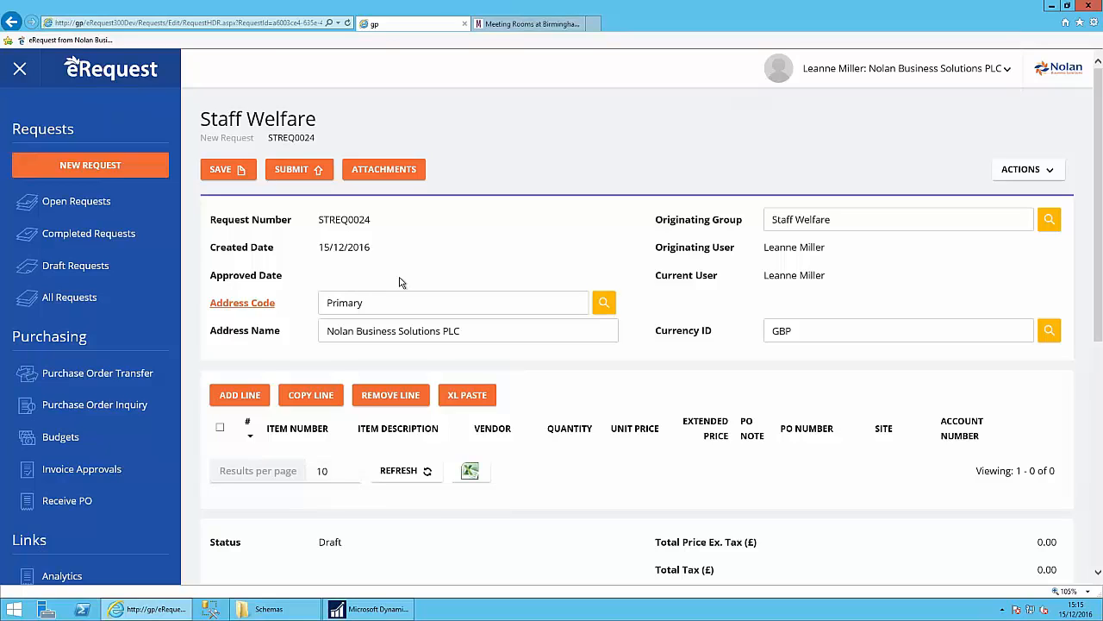
double_click(366, 219)
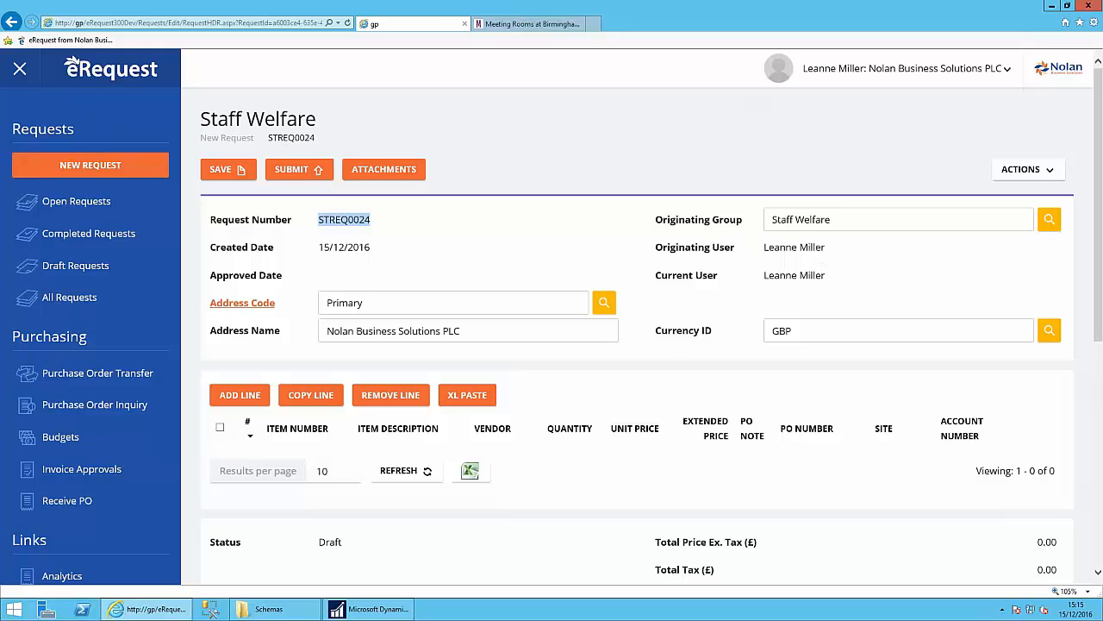
Add a line to the Staff Welfare request with the item number CHRISTMAS PARTY.
left_click(245, 396)
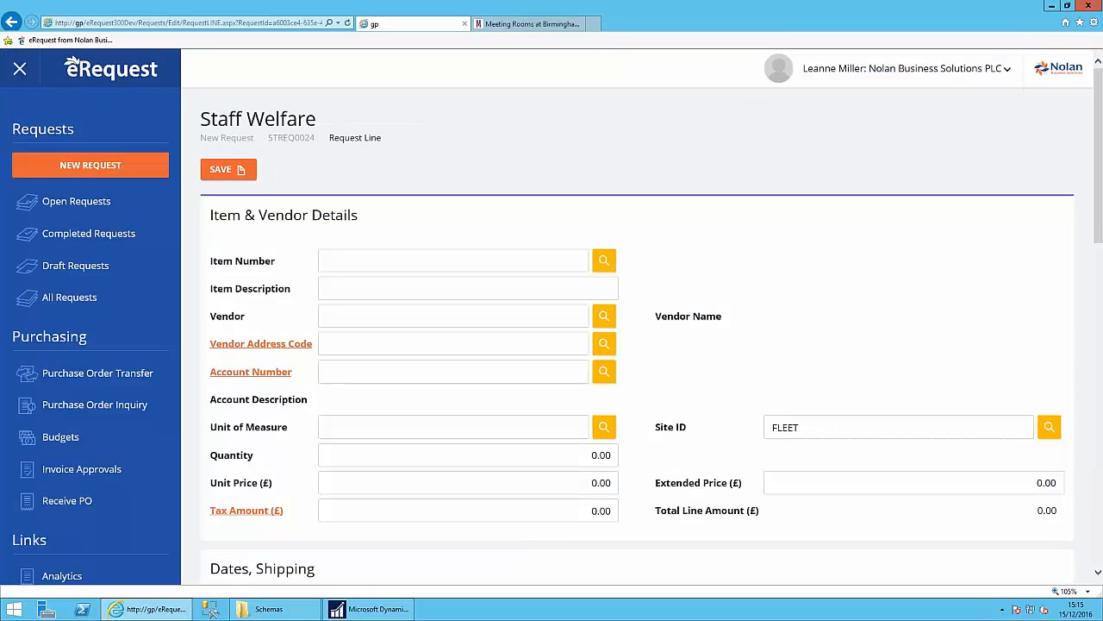
middle_click(434, 254)
left_click(422, 257)
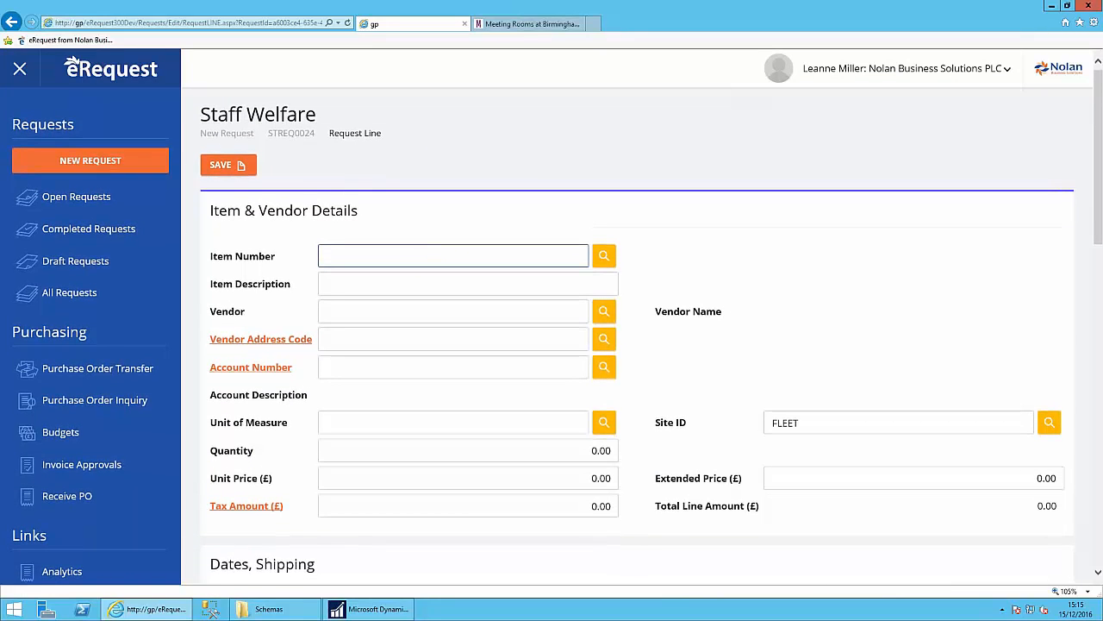
type("chi")
key("BackSpace")
type("r")
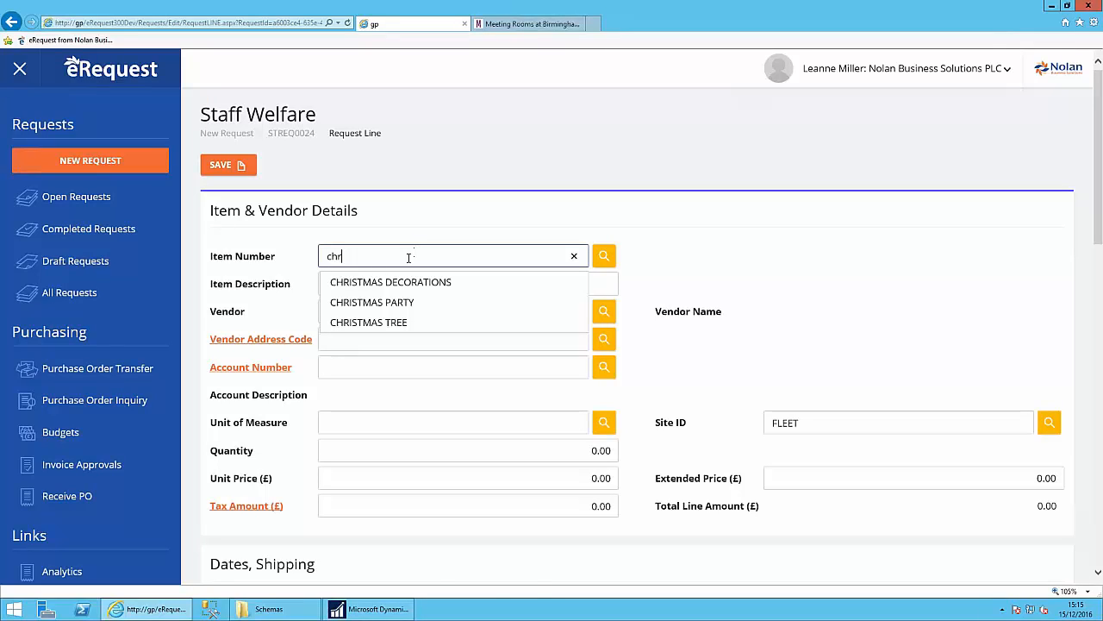
left_click(412, 305)
Replace the line's item description with "Nolan 2016 Christmas Party".
left_click_drag(427, 284, 308, 283)
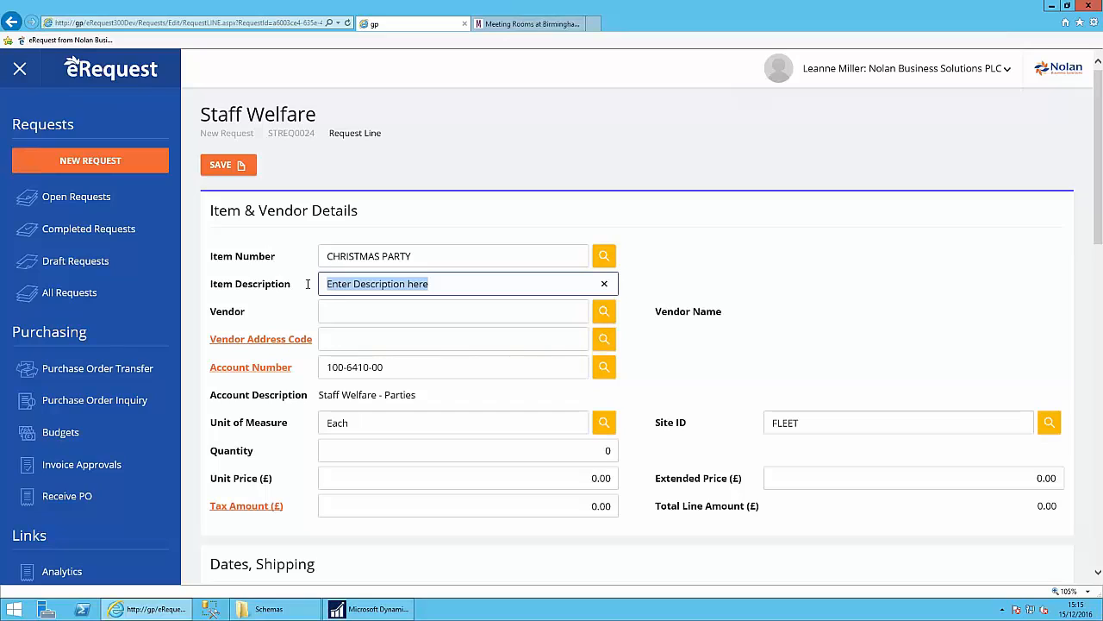
type("Nolan 2016 Christmas Party")
key("Tab")
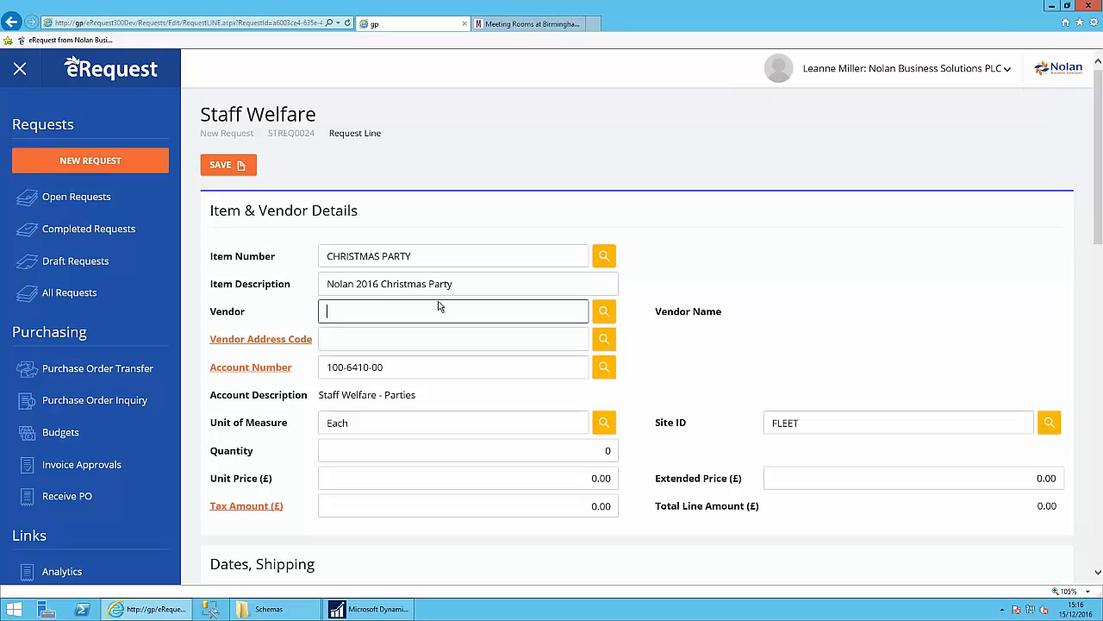
Browse the vendor lookup for the Christmas party line, restrict it to linked suppliers only, and close it without choosing a vendor.
left_click(604, 311)
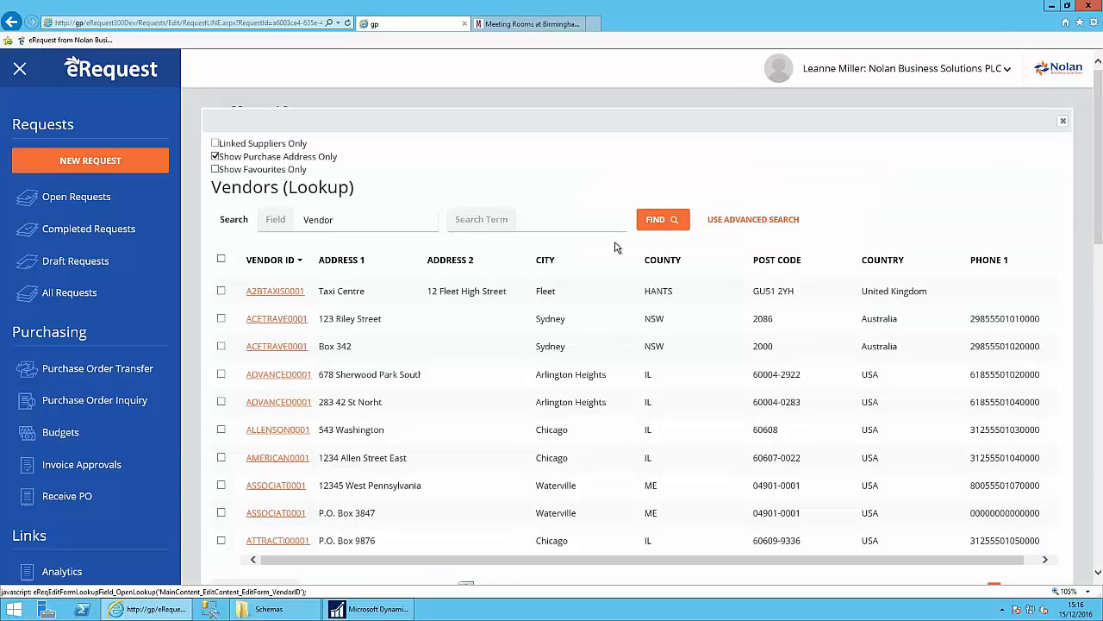
scroll(542, 318, "down", 1)
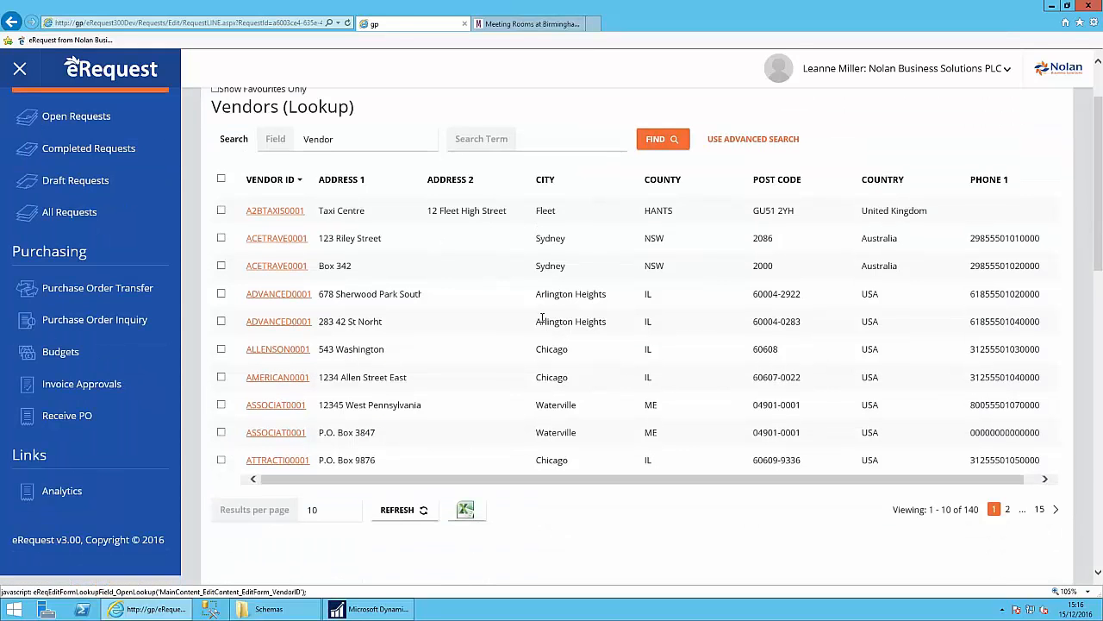
scroll(541, 317, "up", 1)
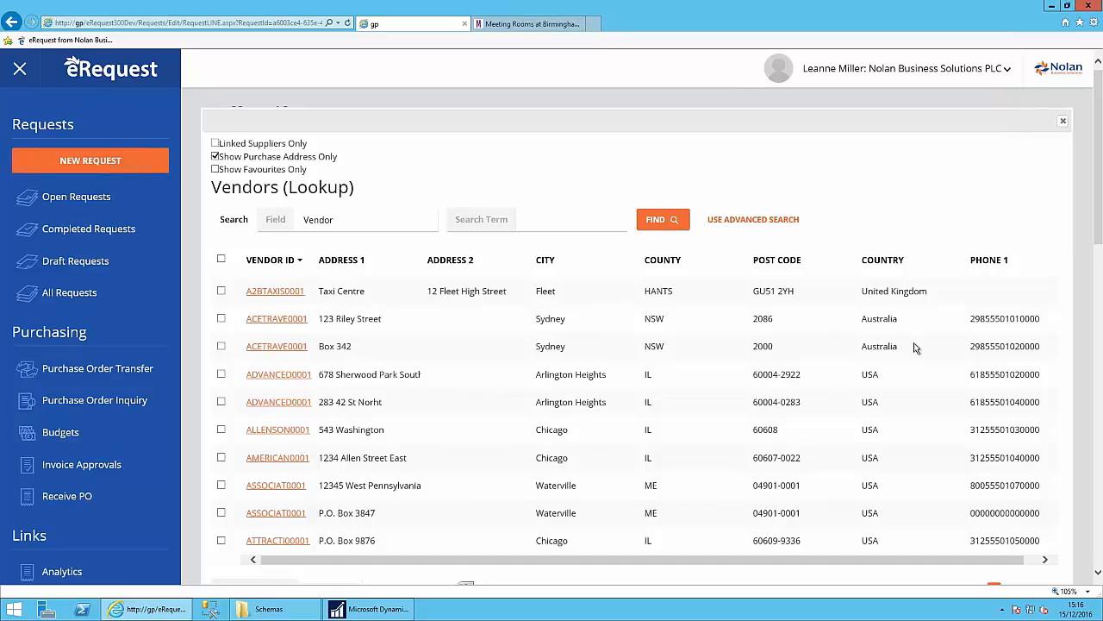
left_click(215, 144)
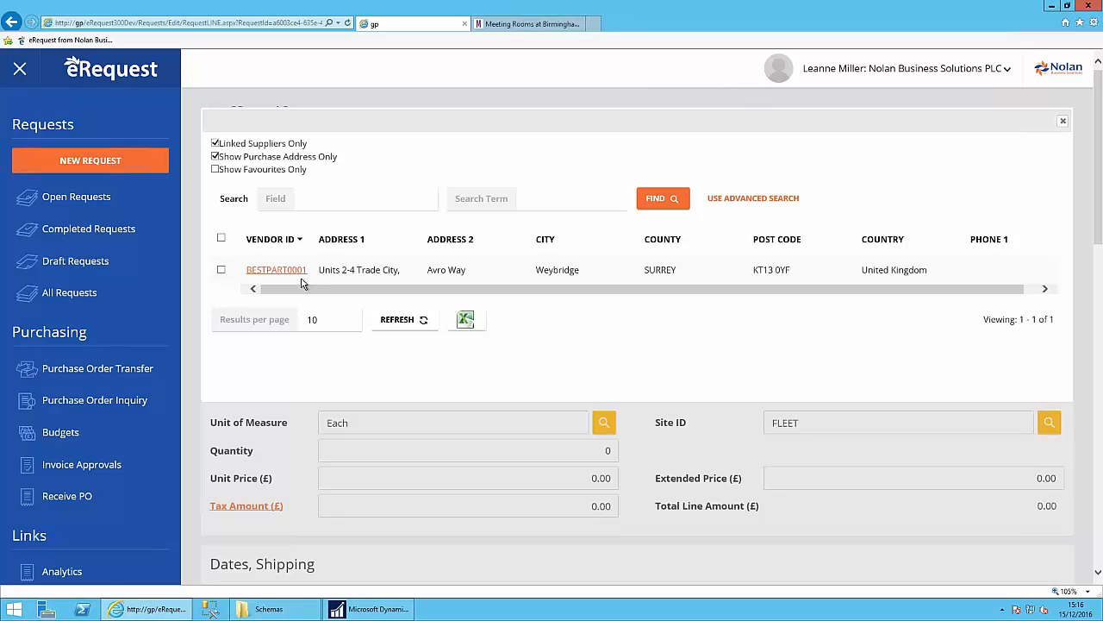
left_click(1063, 121)
Set the Christmas party line's vendor to BESTPART0001.
left_click(372, 312)
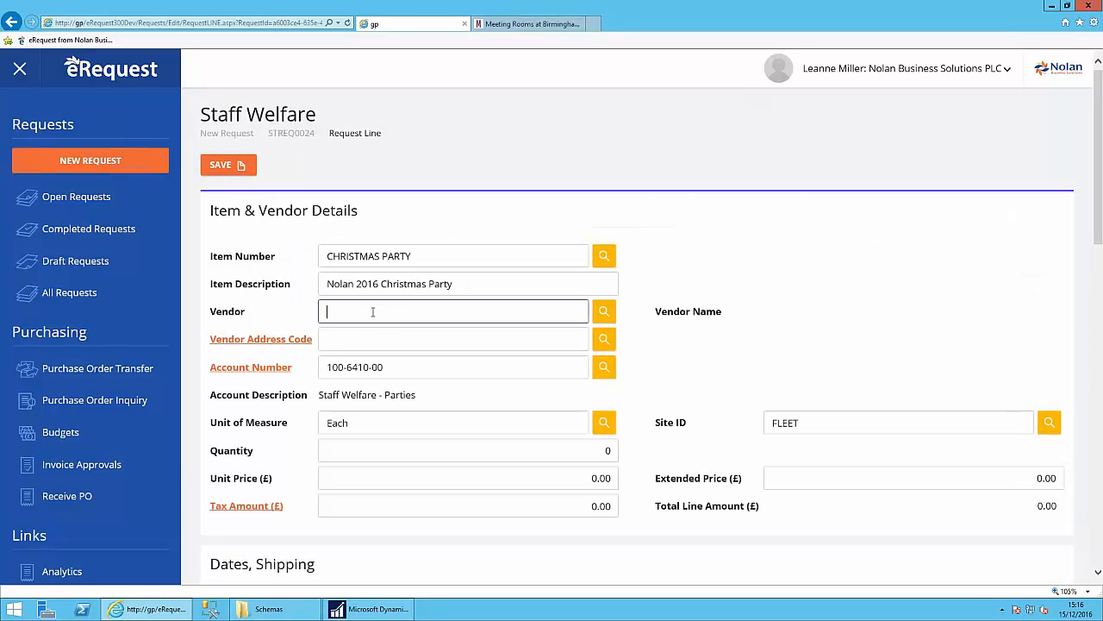
type("best")
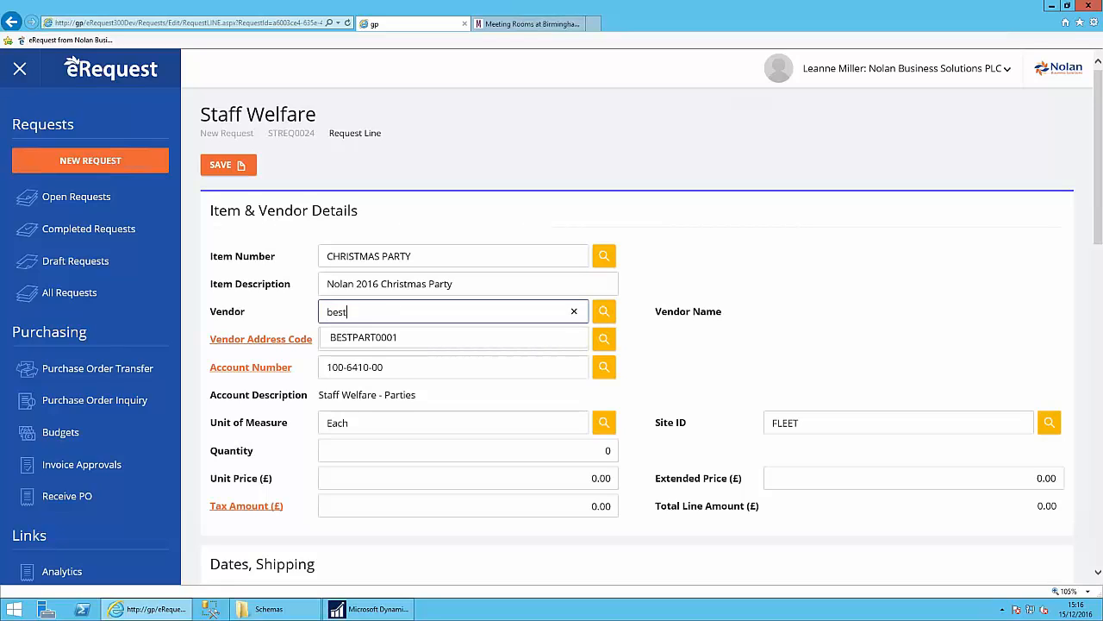
key("Tab")
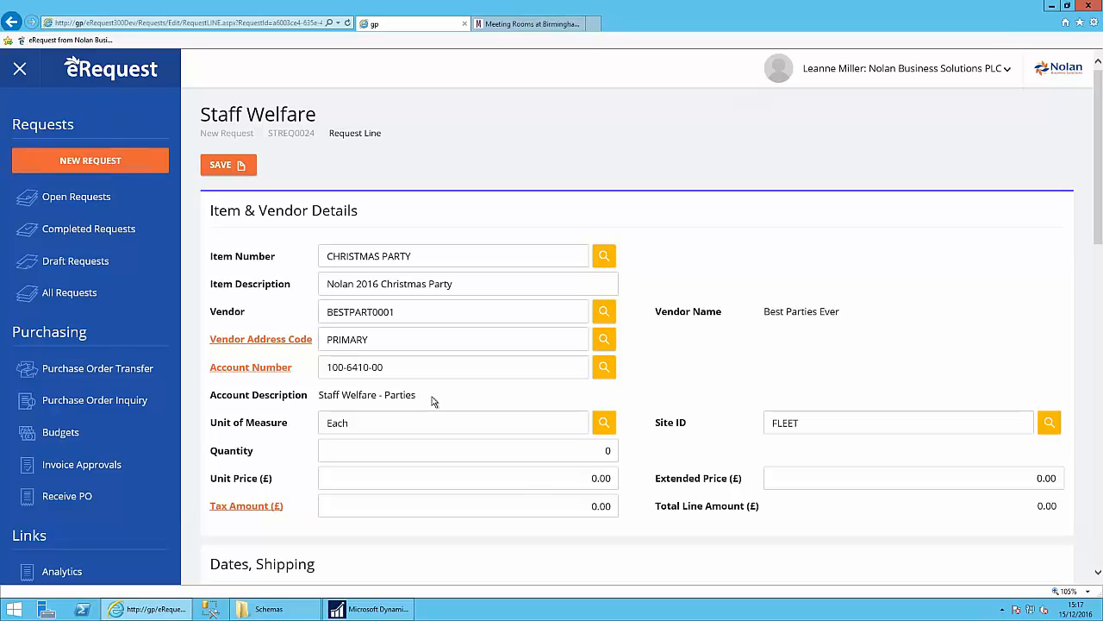
Set the Christmas party line's quantity to 1 and its unit price to £3000.
left_click(588, 451)
type("1")
key("Tab")
type("3000")
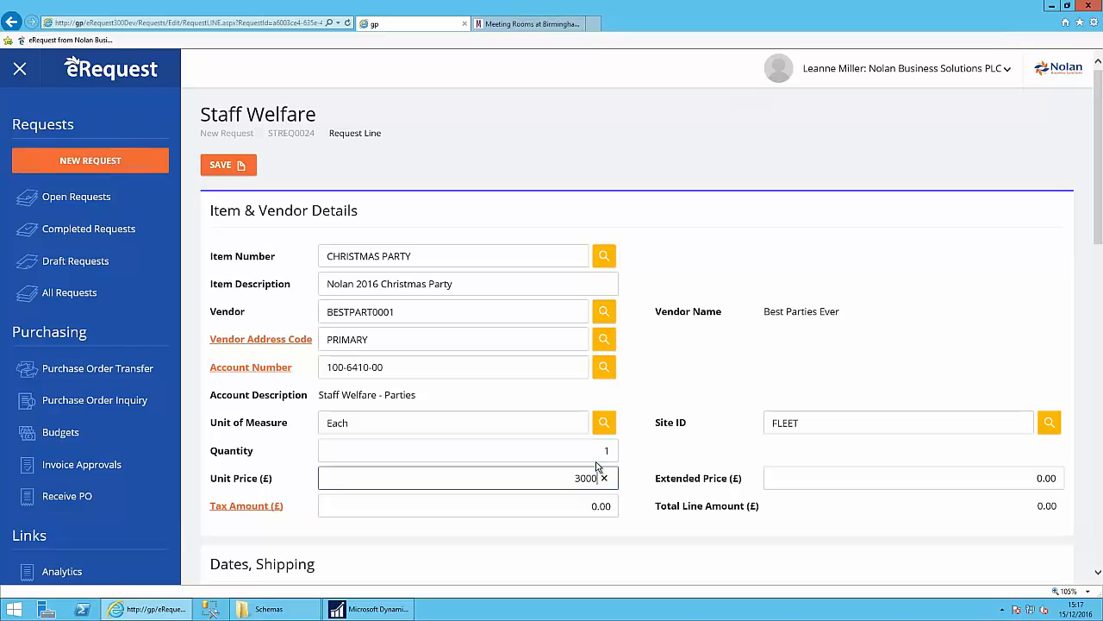
key("Tab")
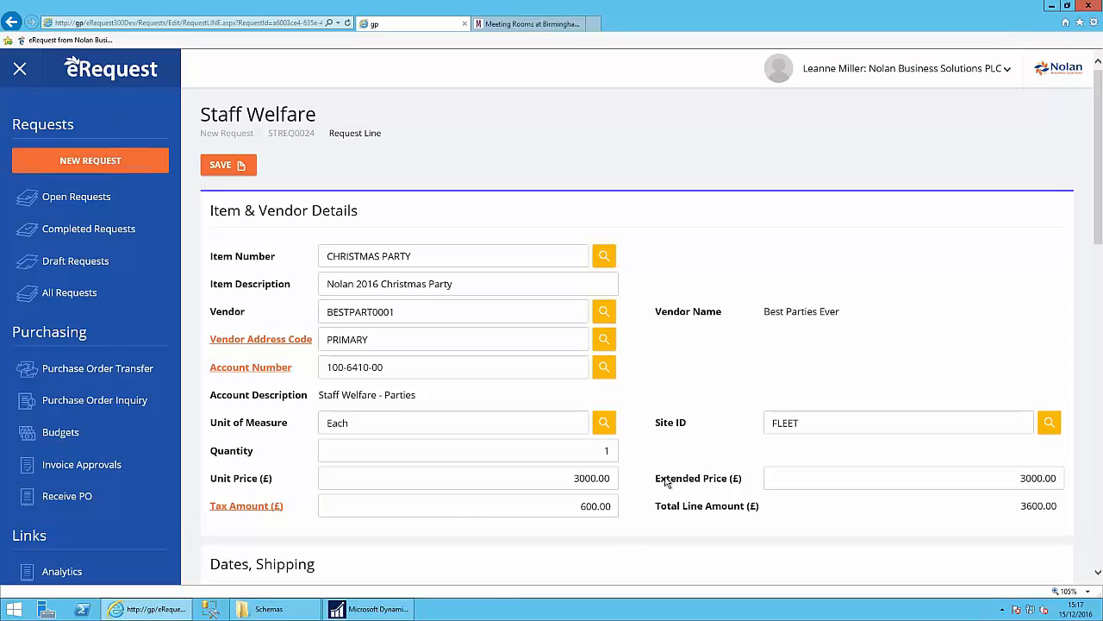
Set the Christmas party line's required-by date to 16/12/2016 and save the line.
scroll(668, 481, "down", 1)
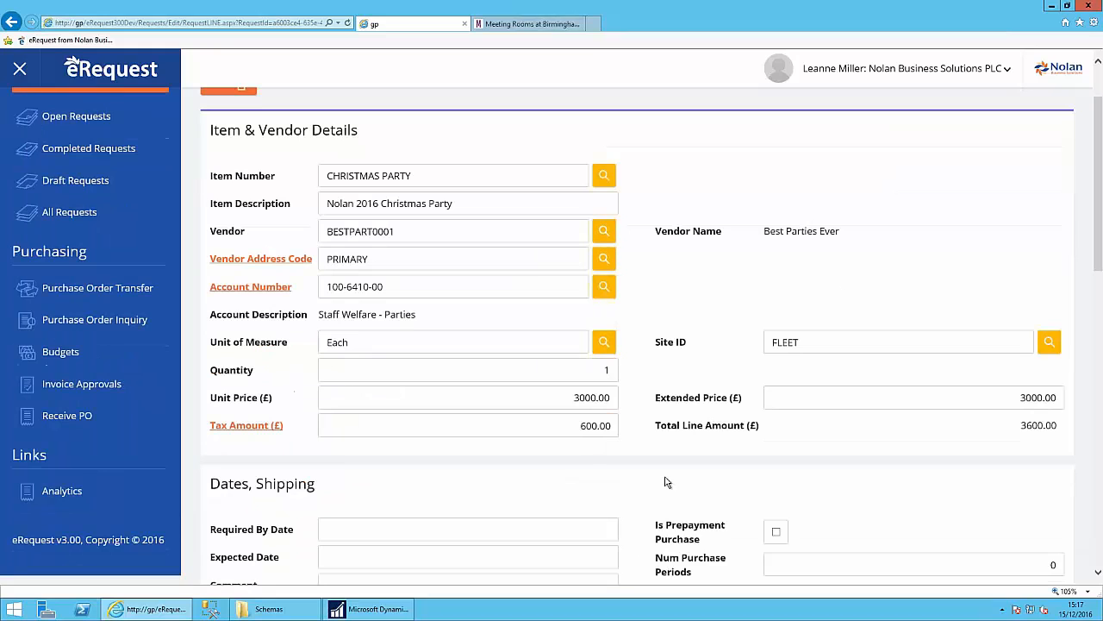
left_click(562, 528)
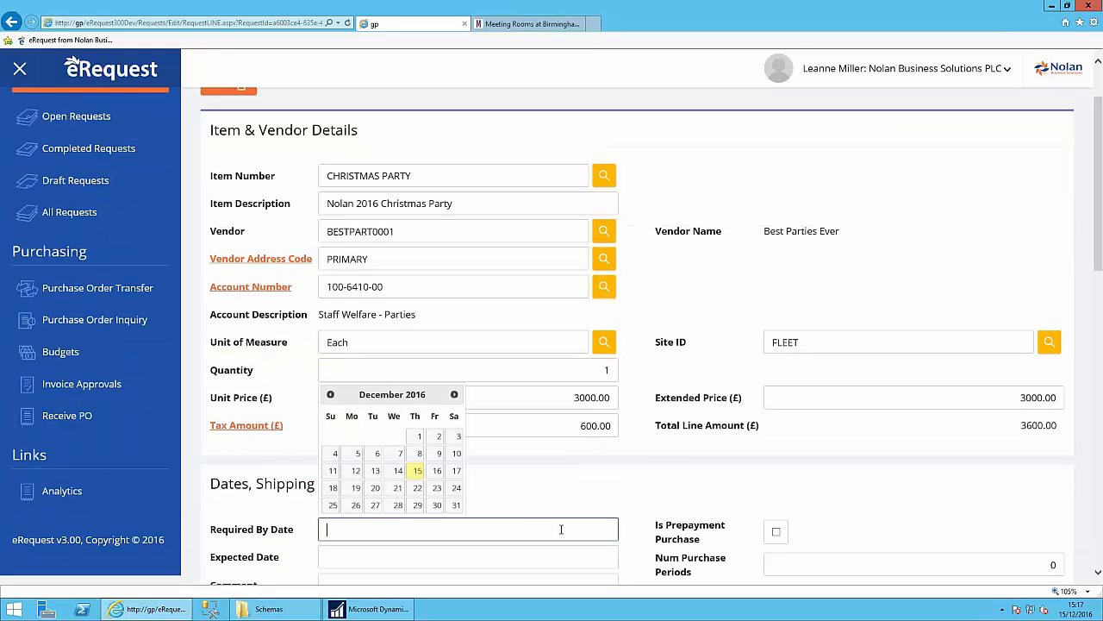
left_click(437, 470)
scroll(557, 513, "down", 2)
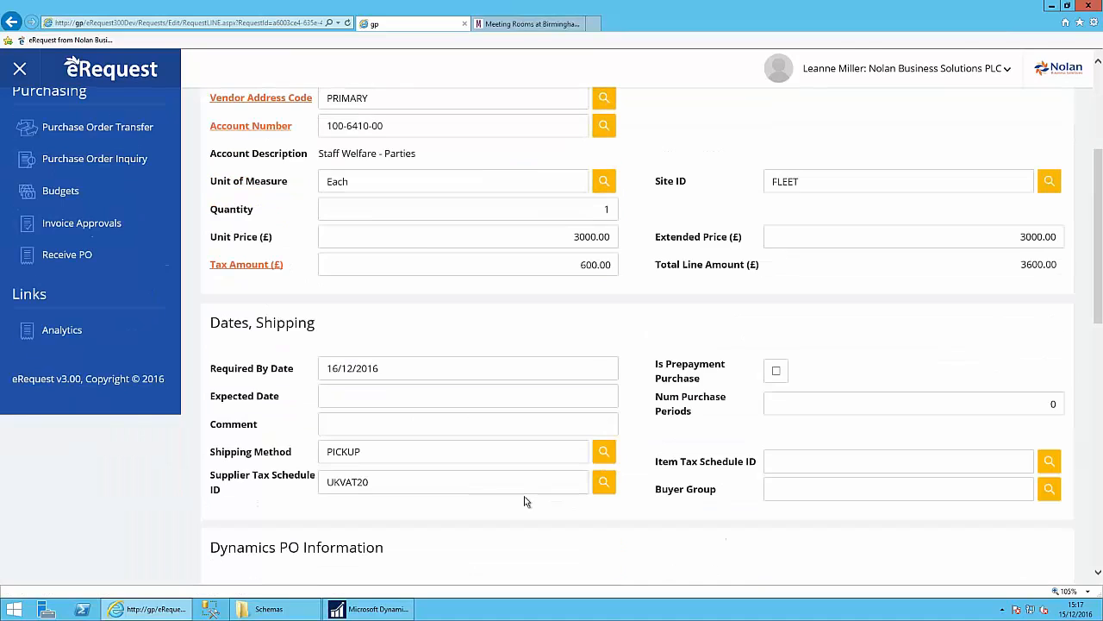
scroll(697, 514, "down", 1)
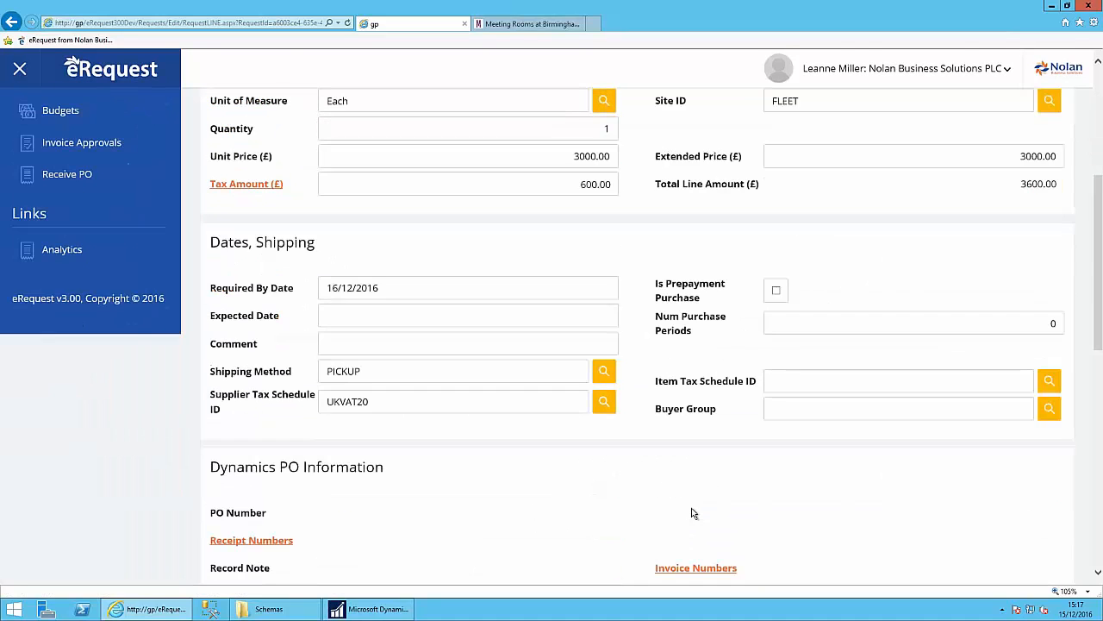
scroll(681, 517, "down", 1)
scroll(675, 520, "up", 5)
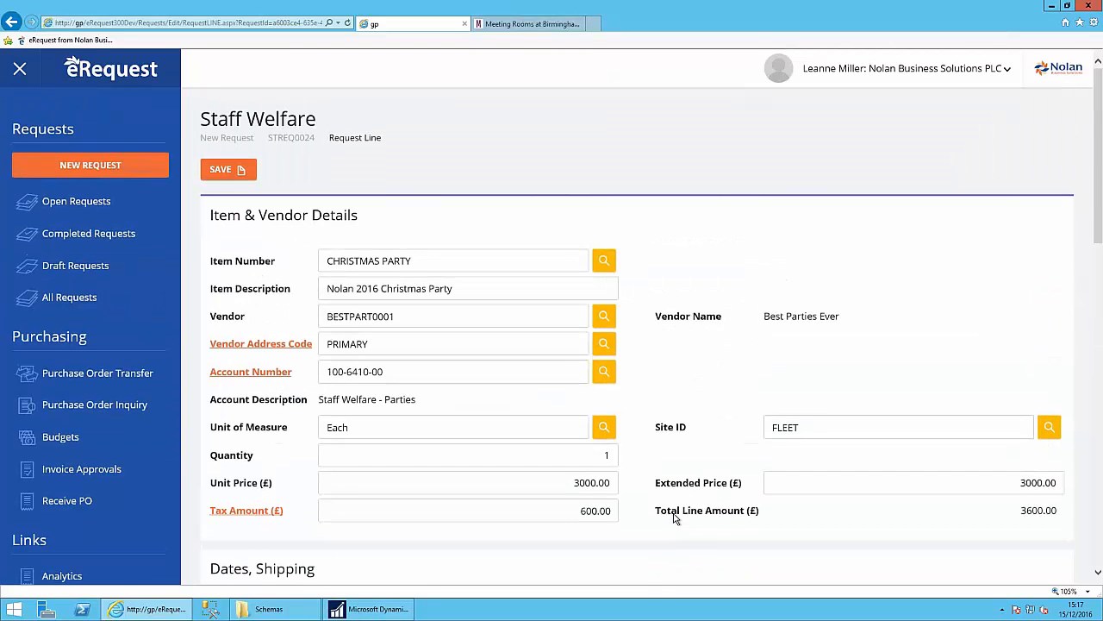
left_click(223, 169)
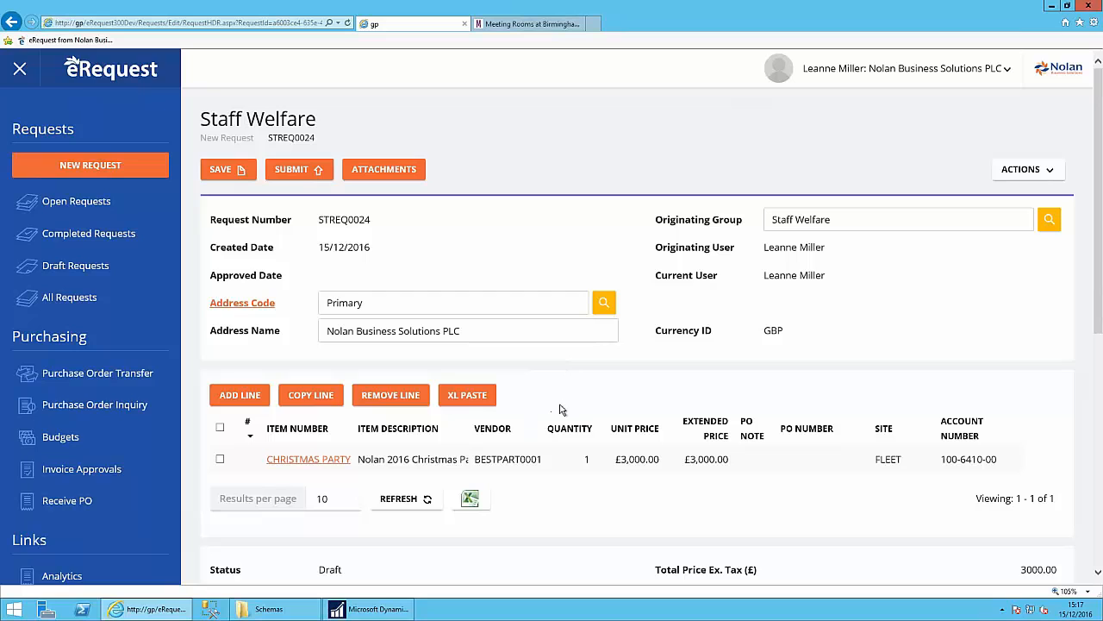
Add a second line to the Staff Welfare request with the item number TAXIS.
left_click(240, 395)
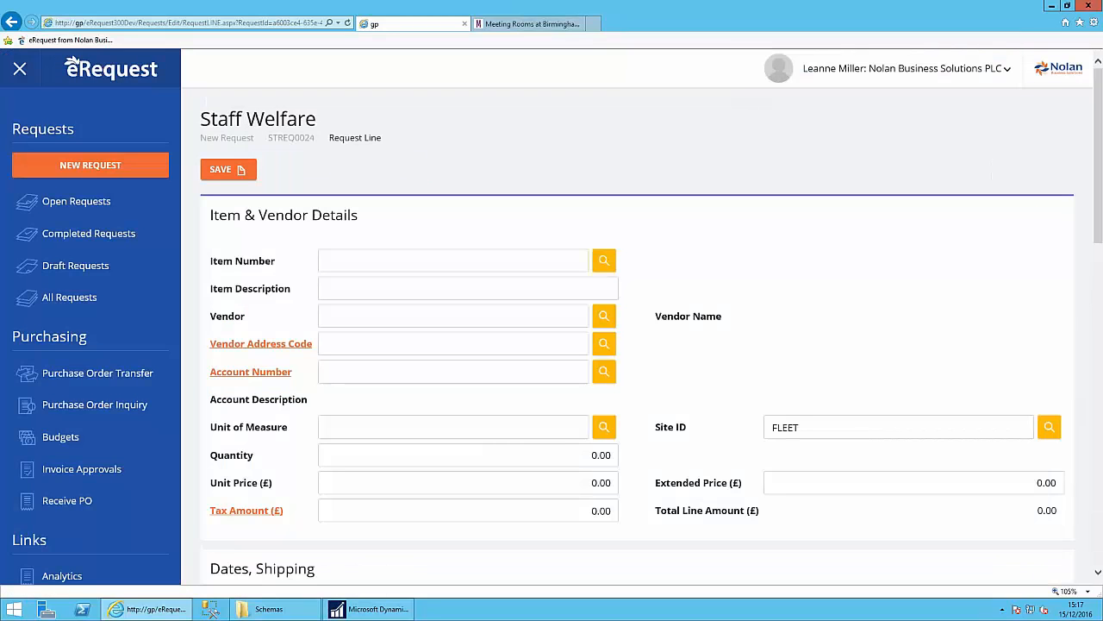
left_click(386, 264)
type("tax")
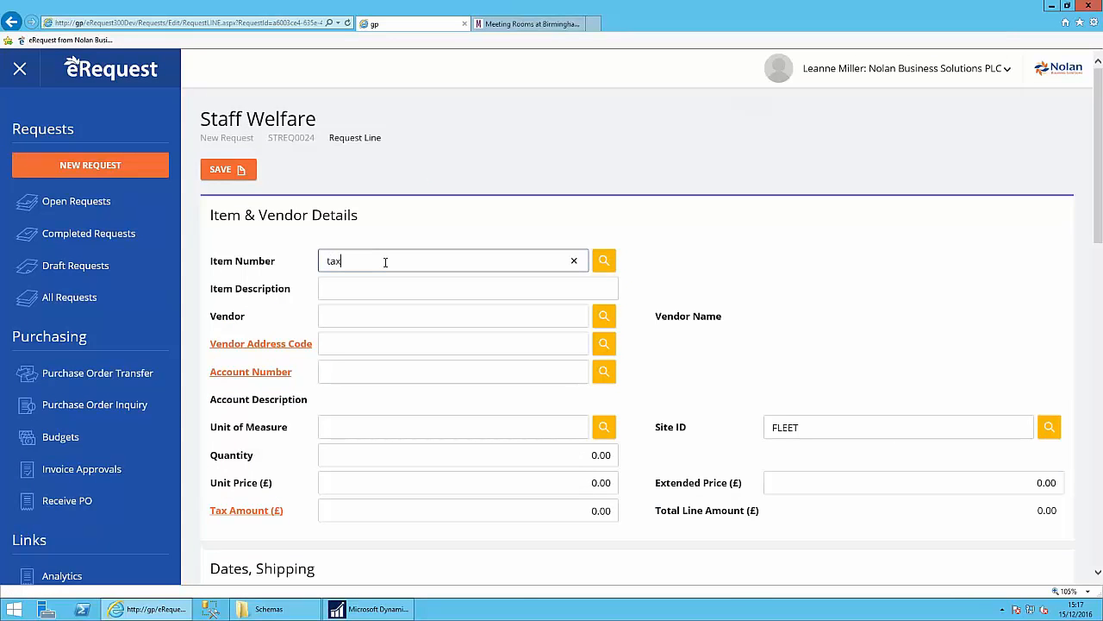
key("Down")
key("Return")
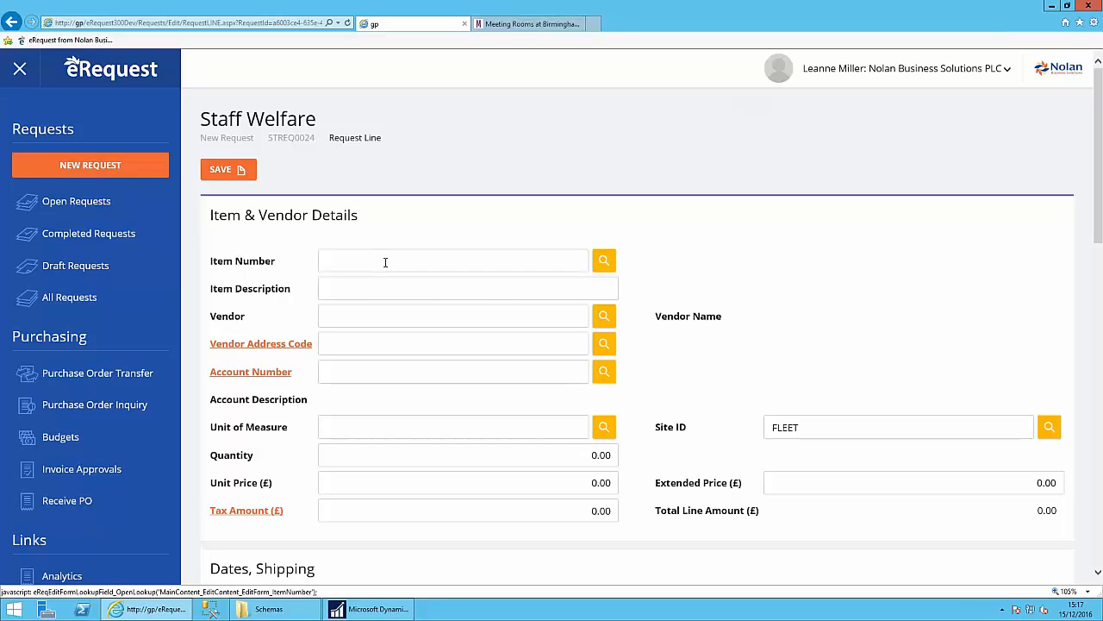
Replace the taxi line's item description with "From Fleet to Farnborough" and set its vendor to A2BTAXIS0001.
left_click_drag(440, 284, 324, 287)
type("From Fleet to Farnborough")
left_click(345, 315)
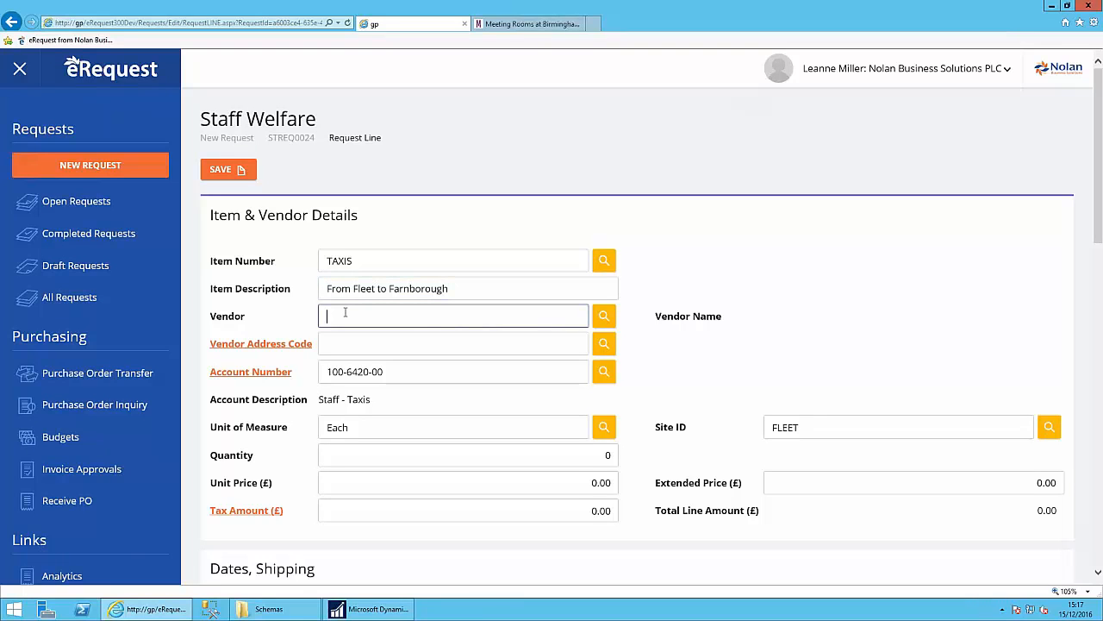
type("a2b")
key("Tab")
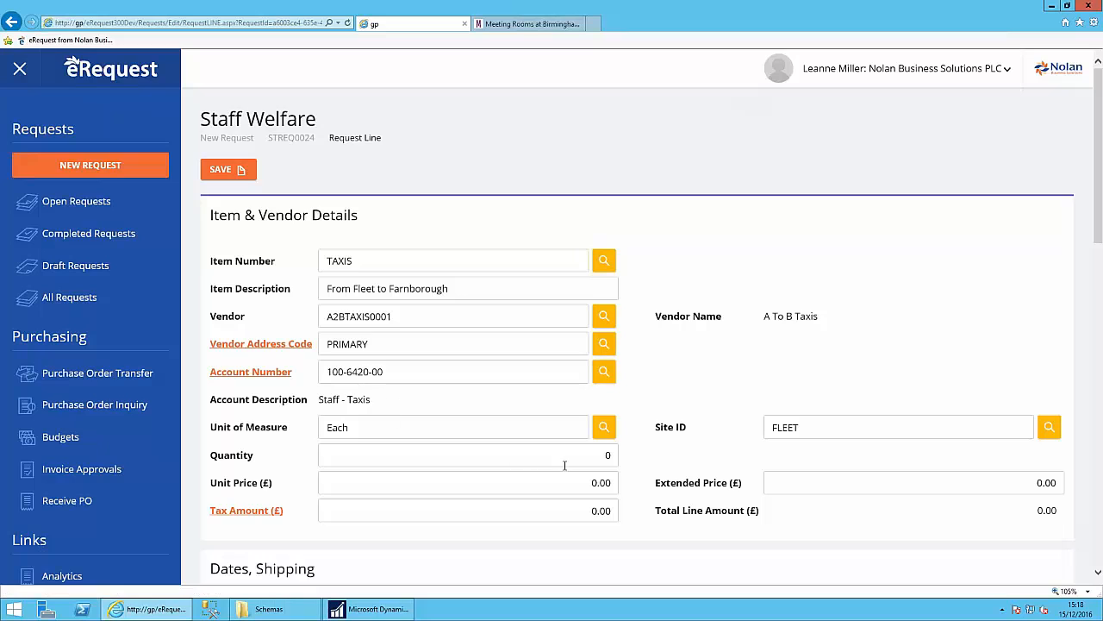
Set the taxi line's quantity to 12 and its unit price to £25.00.
left_click(599, 455)
type("12")
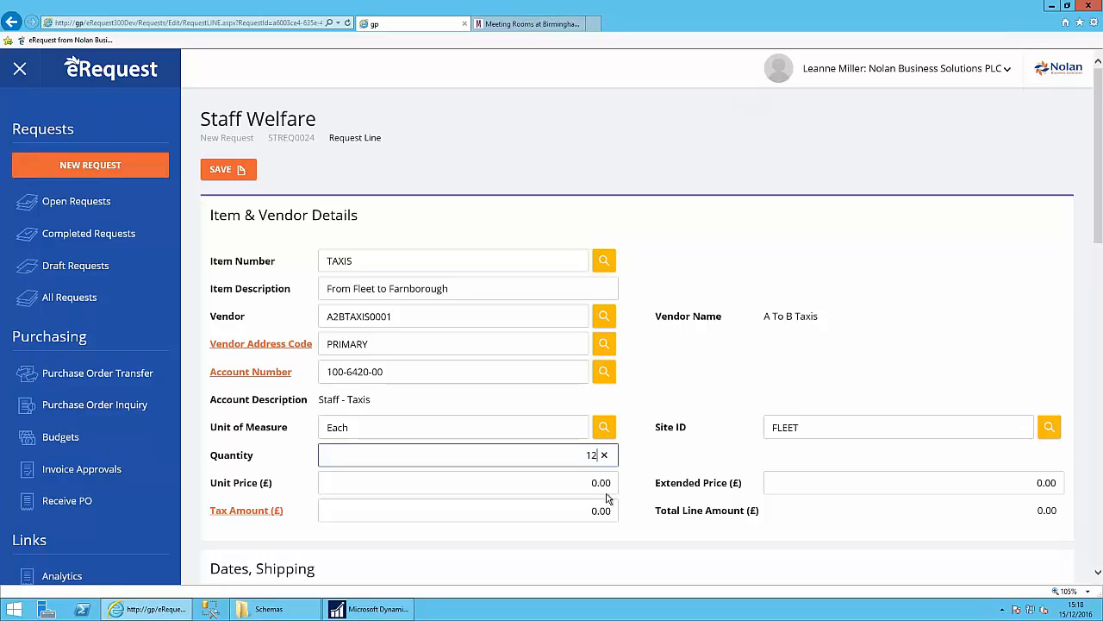
key("Tab")
type("25.00")
left_click(629, 487)
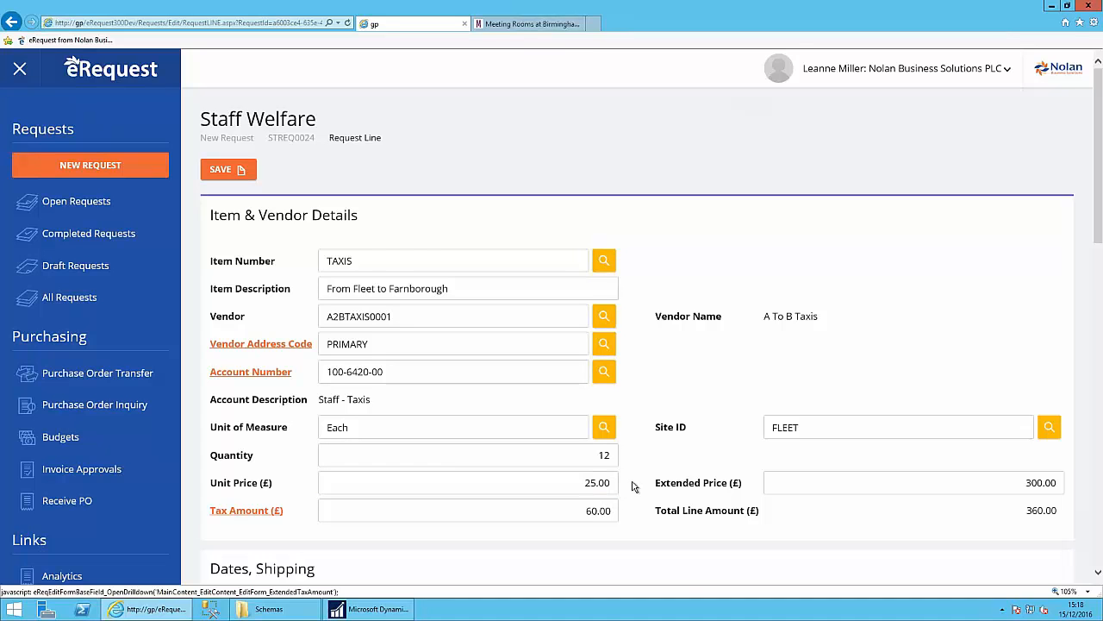
Save the taxi line with the required-by date 16/12/2016 and the comment "Taxi Pickup at 11:00 please".
scroll(632, 486, "down", 2)
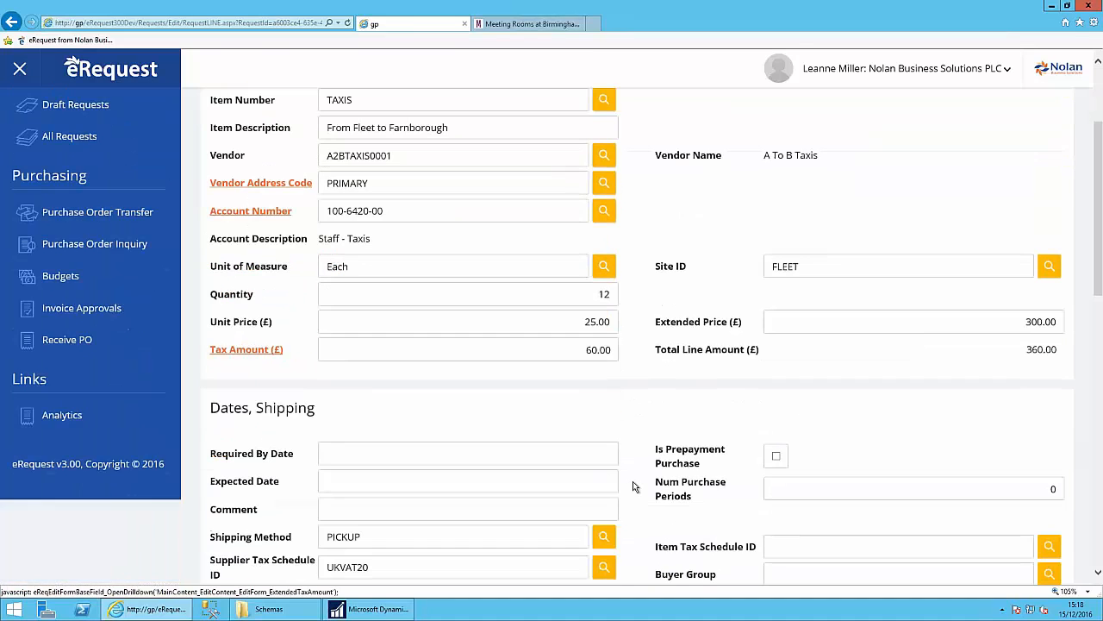
left_click(590, 452)
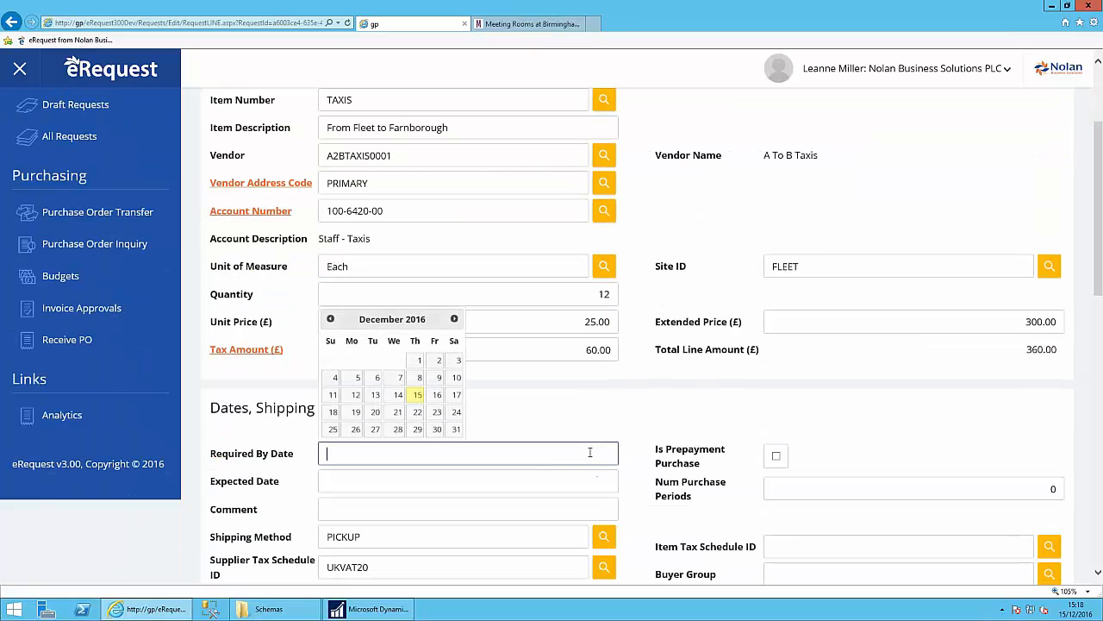
left_click(437, 394)
left_click(390, 512)
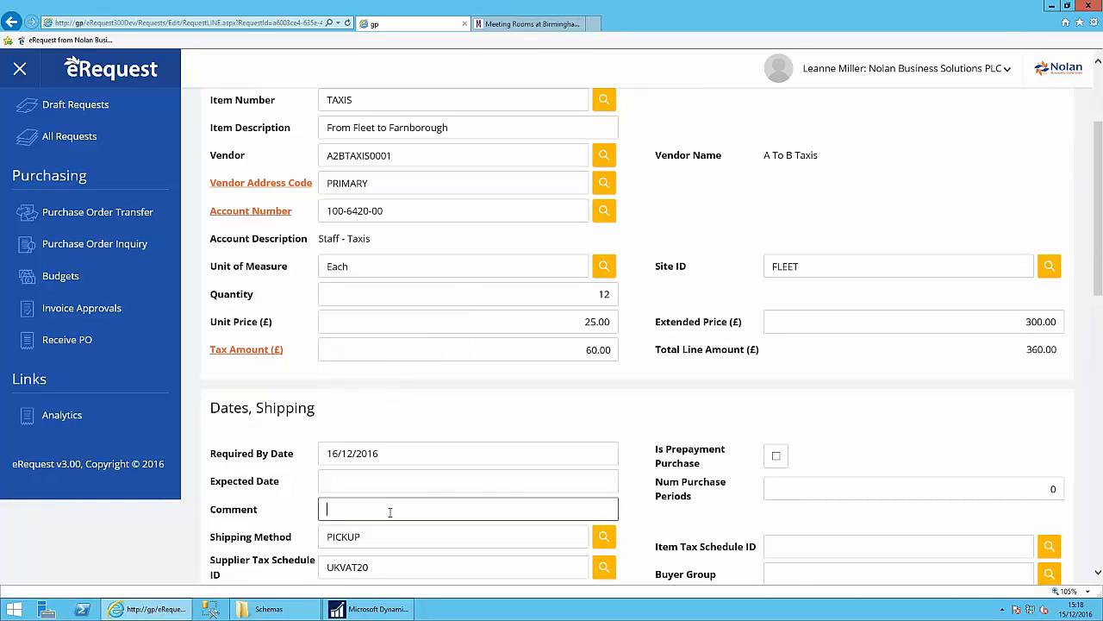
type("Taxi Pickup at 11:00 please")
scroll(446, 508, "up", 3)
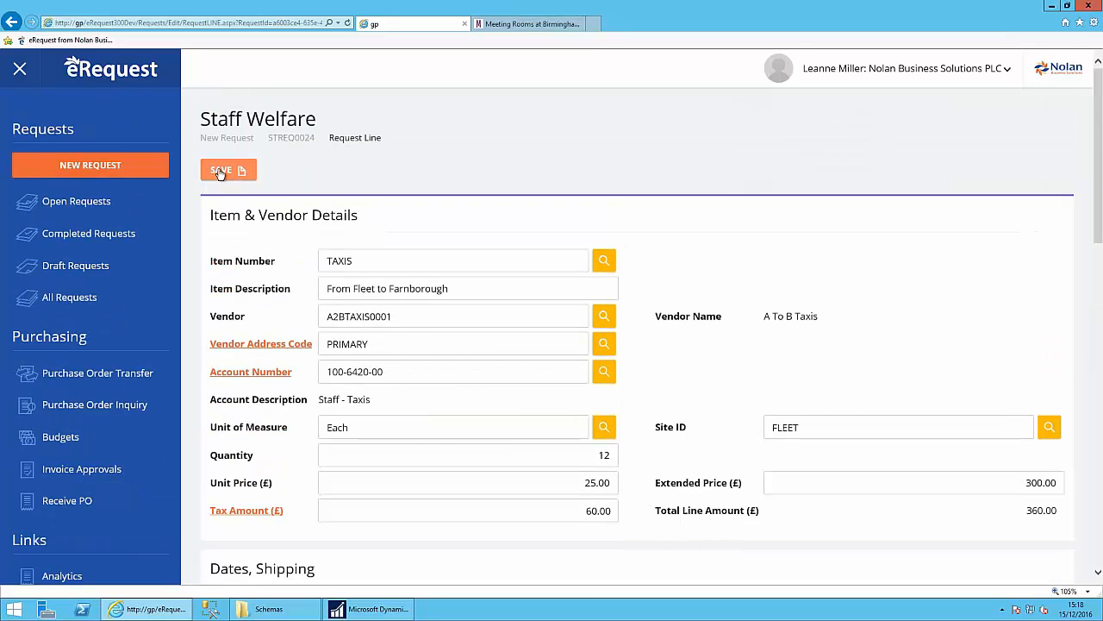
left_click(220, 171)
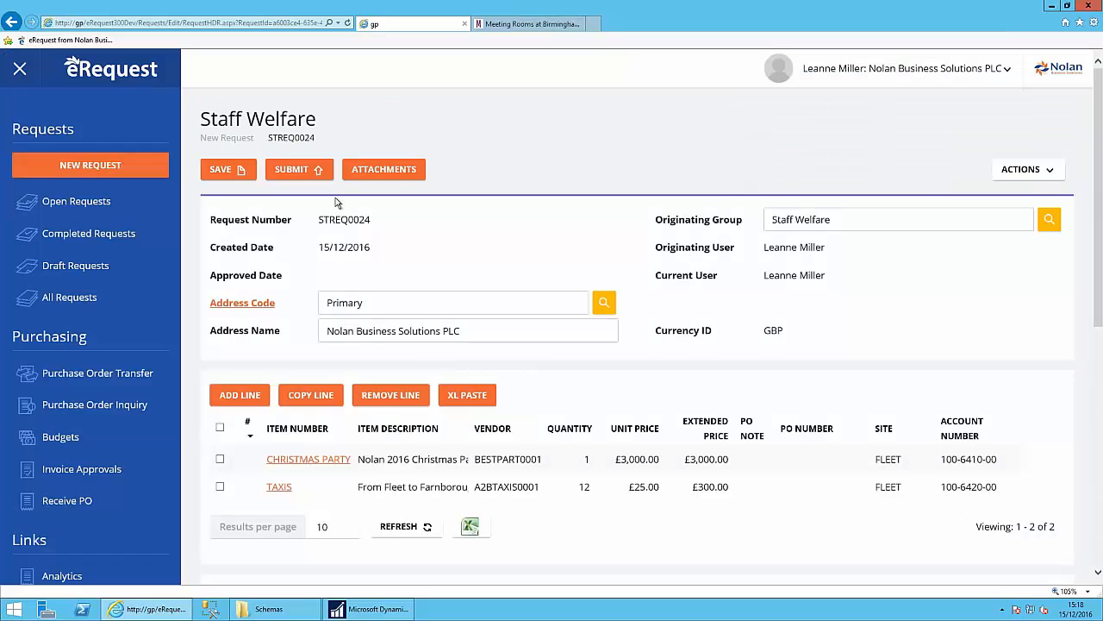
Submit the Staff Welfare request for approval to the preselected approver.
left_click(295, 170)
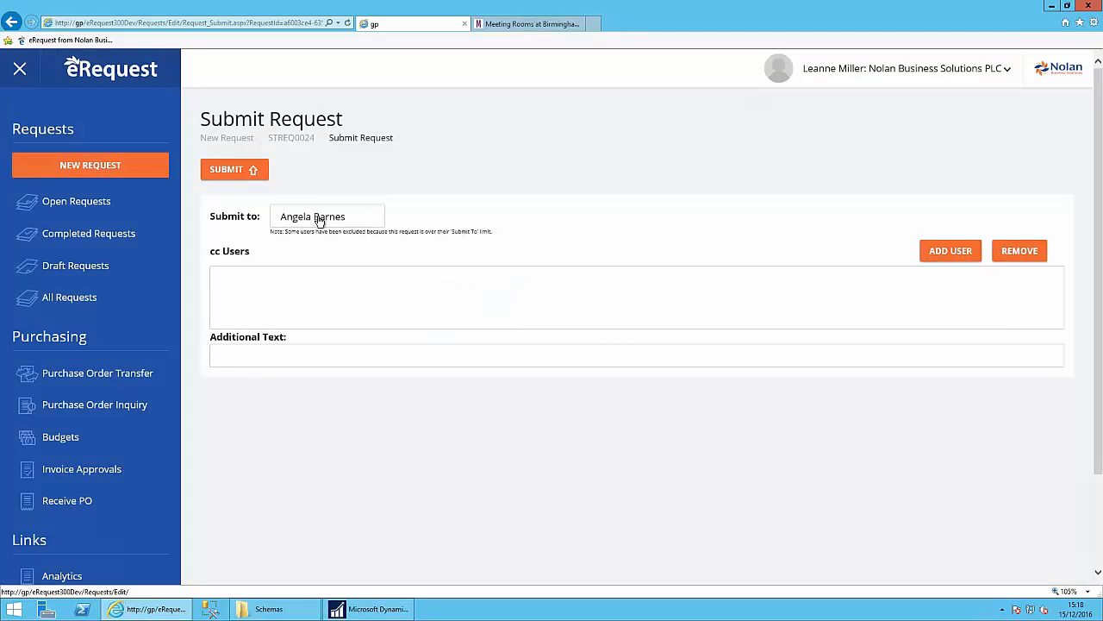
left_click(230, 170)
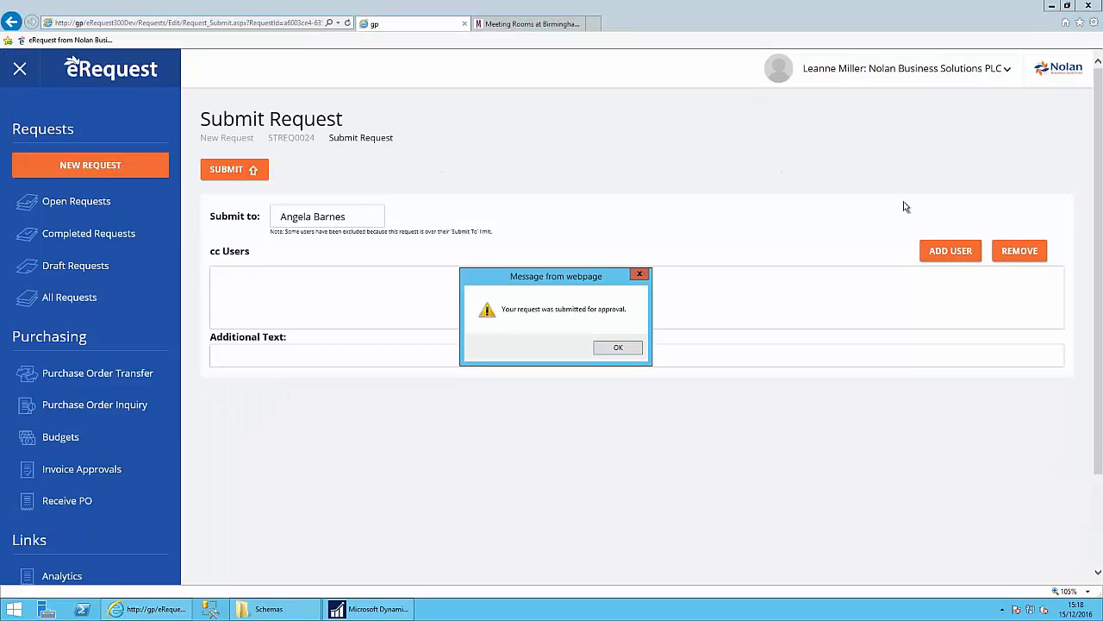
left_click(628, 350)
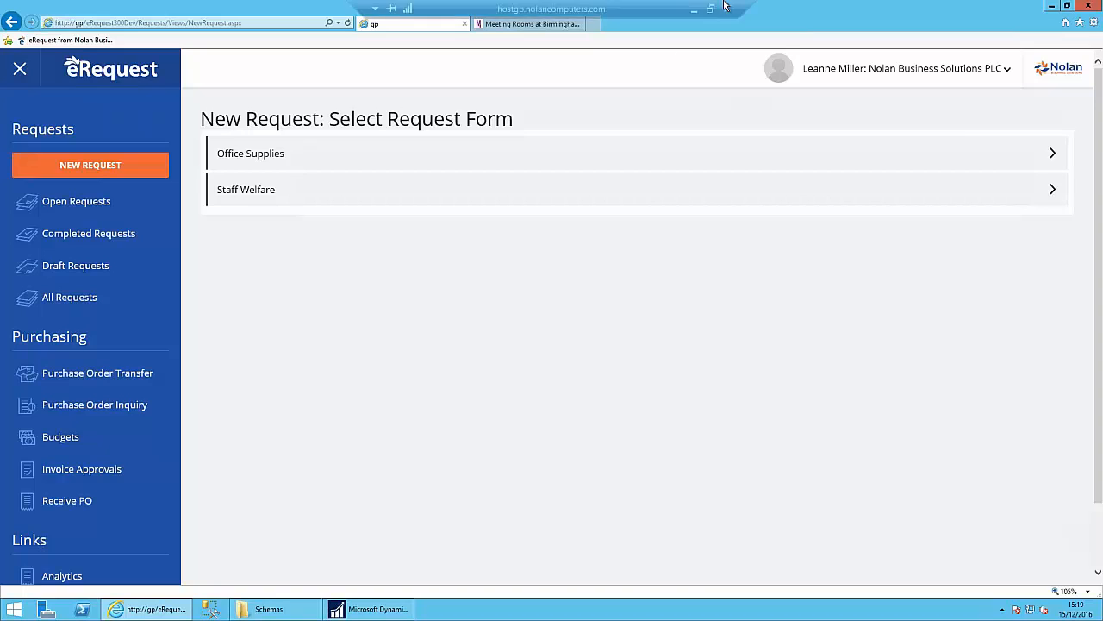
Leave the remote desktop session and switch to LonelyScreen AirPlay Receiver to view the mirrored tablet's purchase order transfer results.
left_click(695, 8)
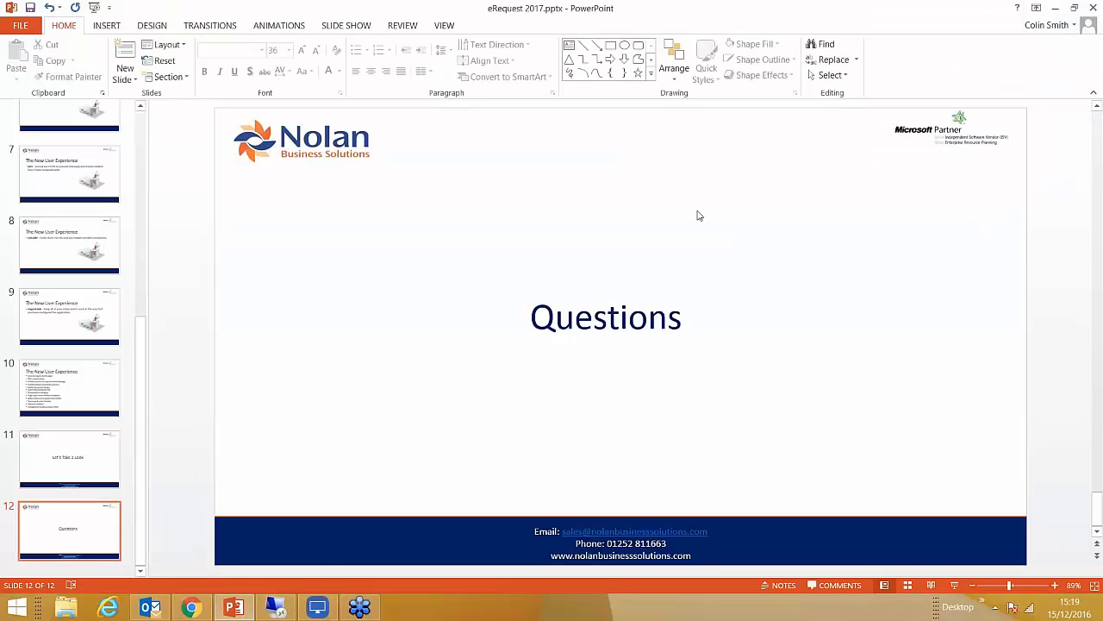
left_click(324, 607)
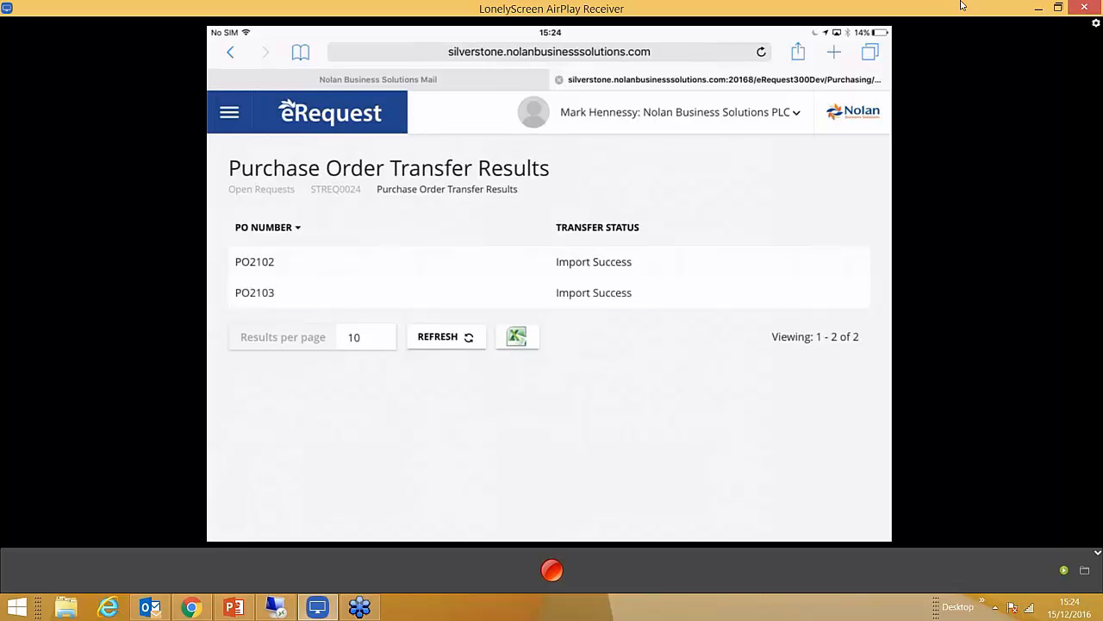
Switch back to the remote eRequest session and open the newest Staff Welfare request from the completed requests.
left_click(273, 609)
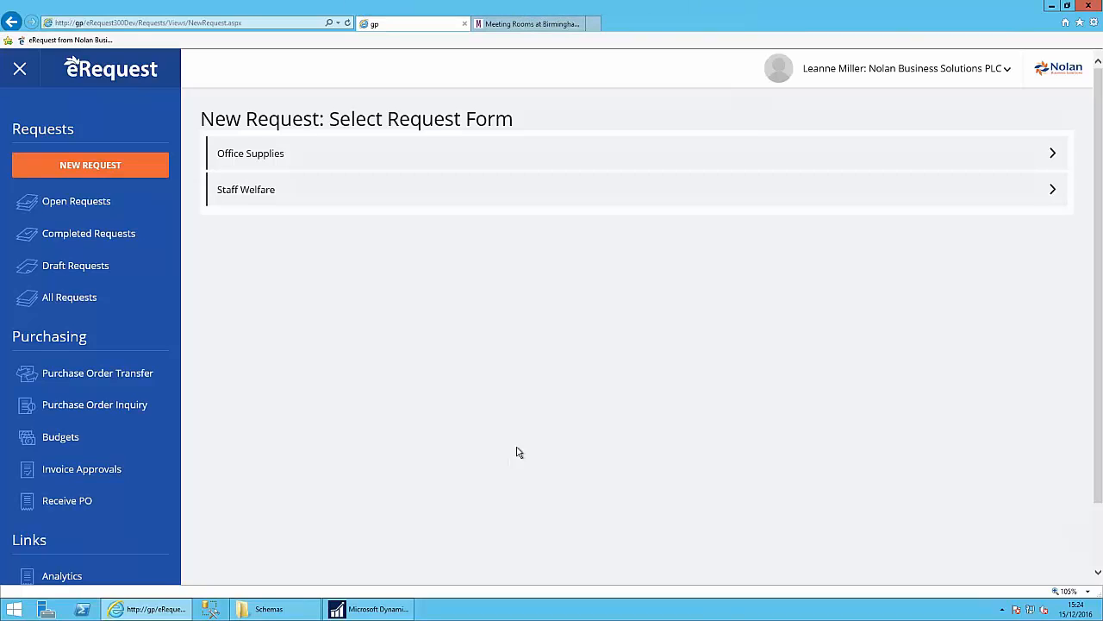
left_click(128, 242)
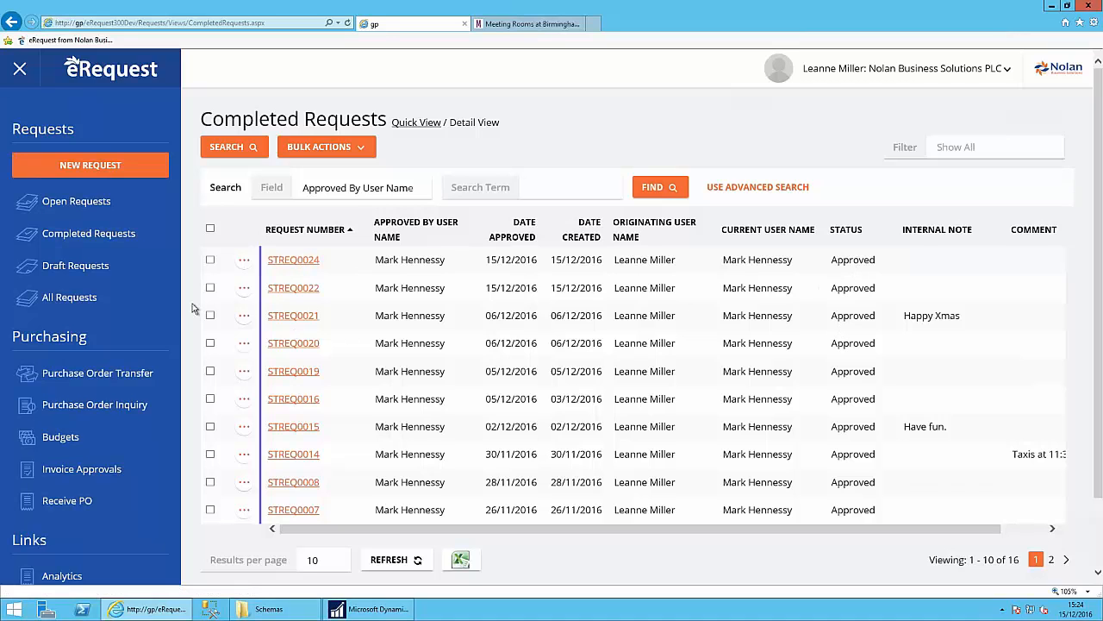
left_click(301, 263)
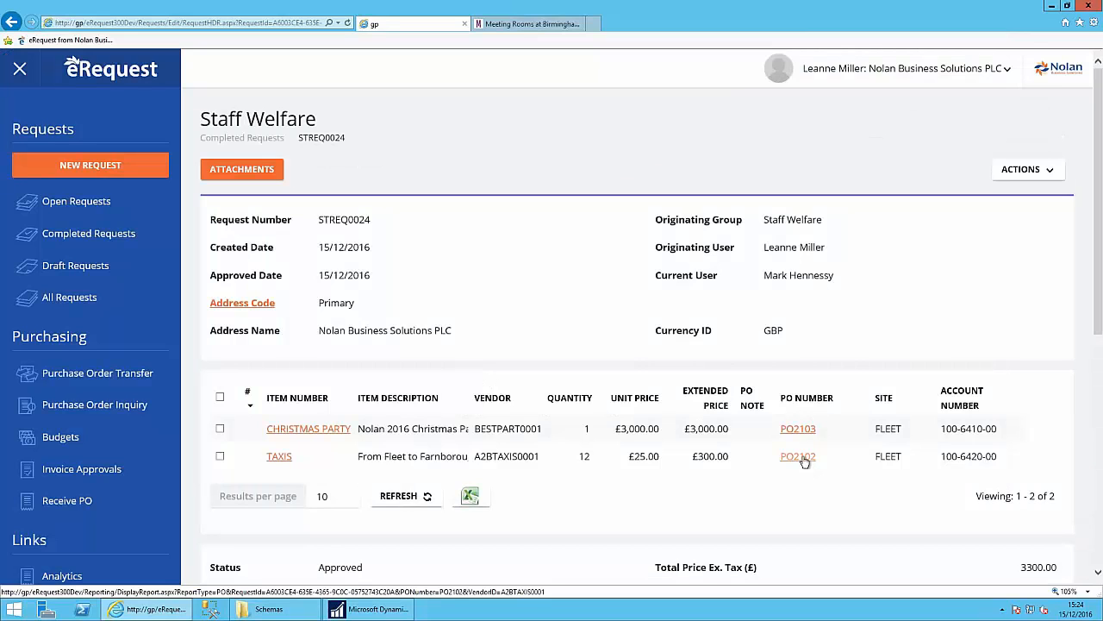
Review the purchase order report for the Christmas party line from header to totals and return to the request.
left_click(798, 428)
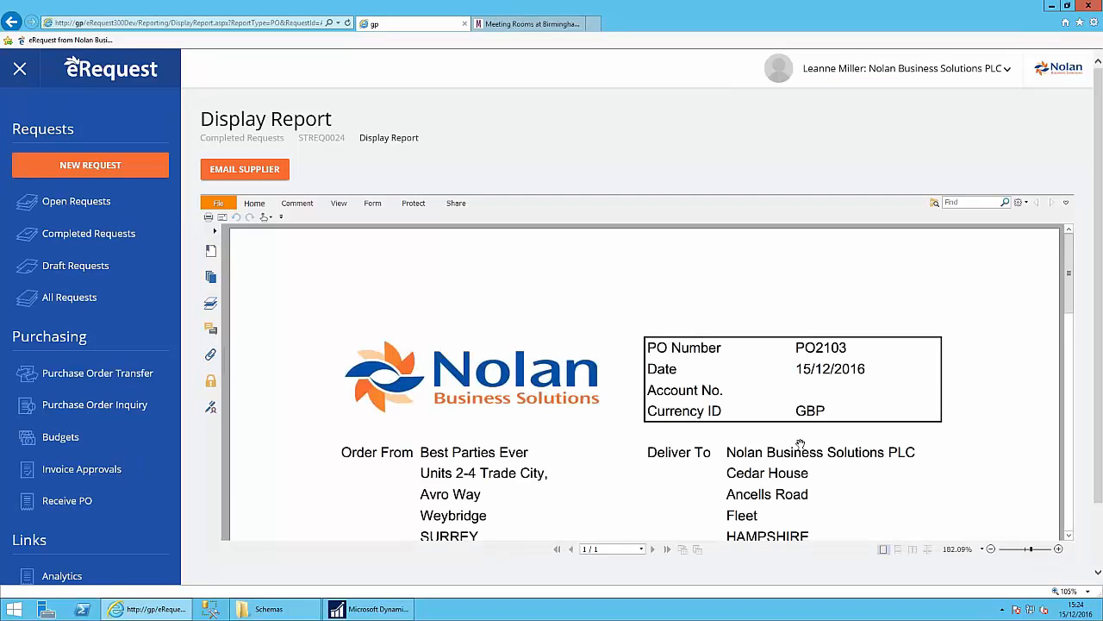
scroll(873, 446, "down", 2)
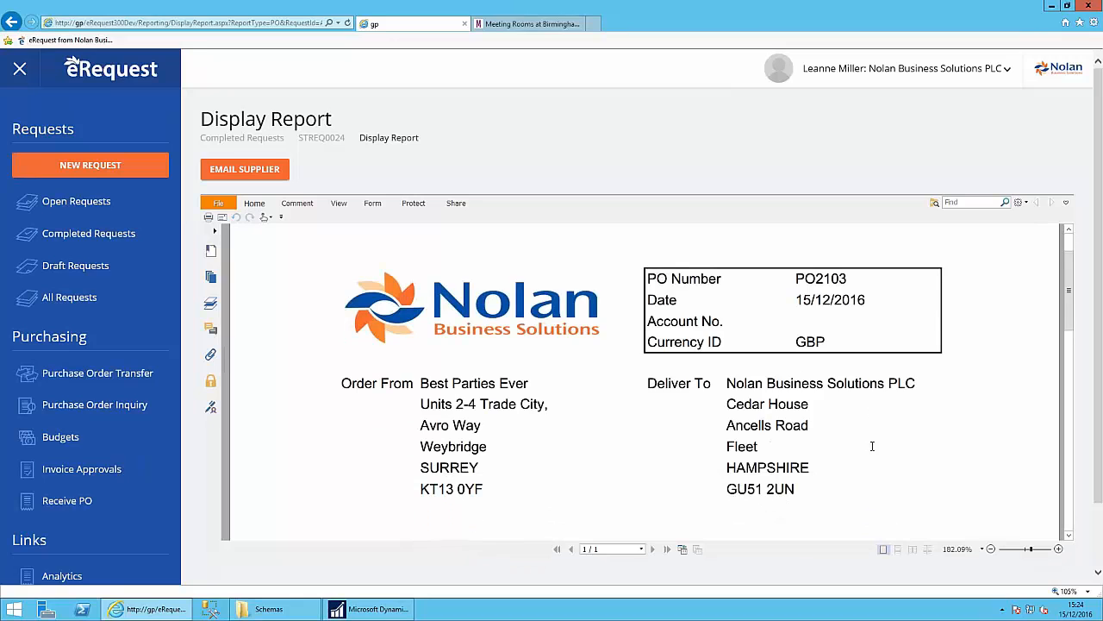
scroll(872, 446, "down", 1)
scroll(607, 432, "down", 3)
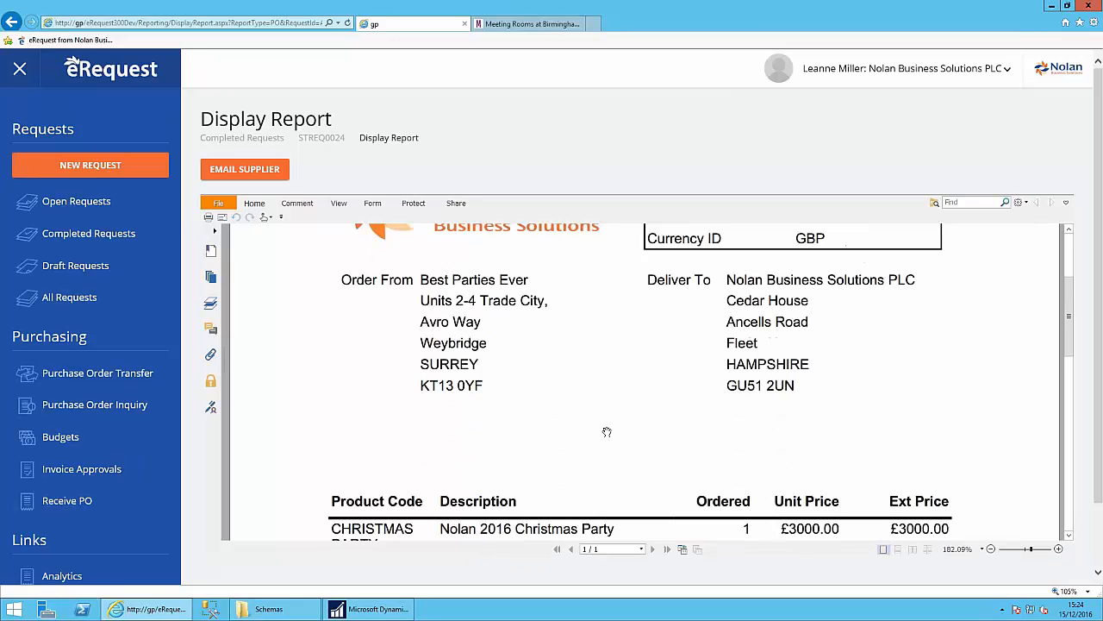
scroll(607, 432, "down", 4)
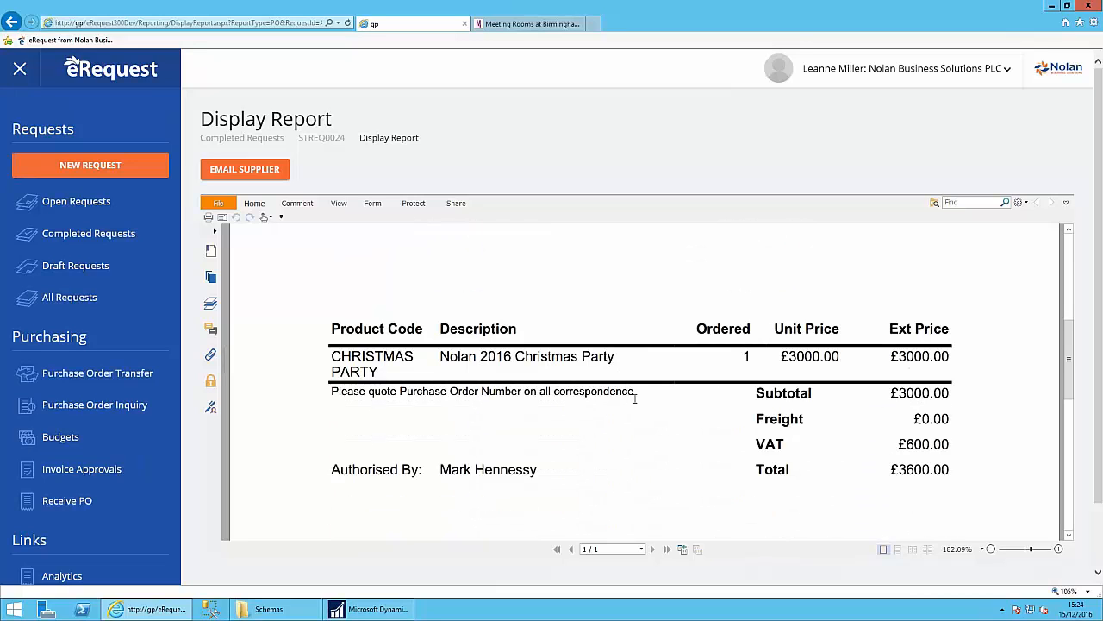
scroll(634, 399, "down", 2)
scroll(634, 404, "up", 10)
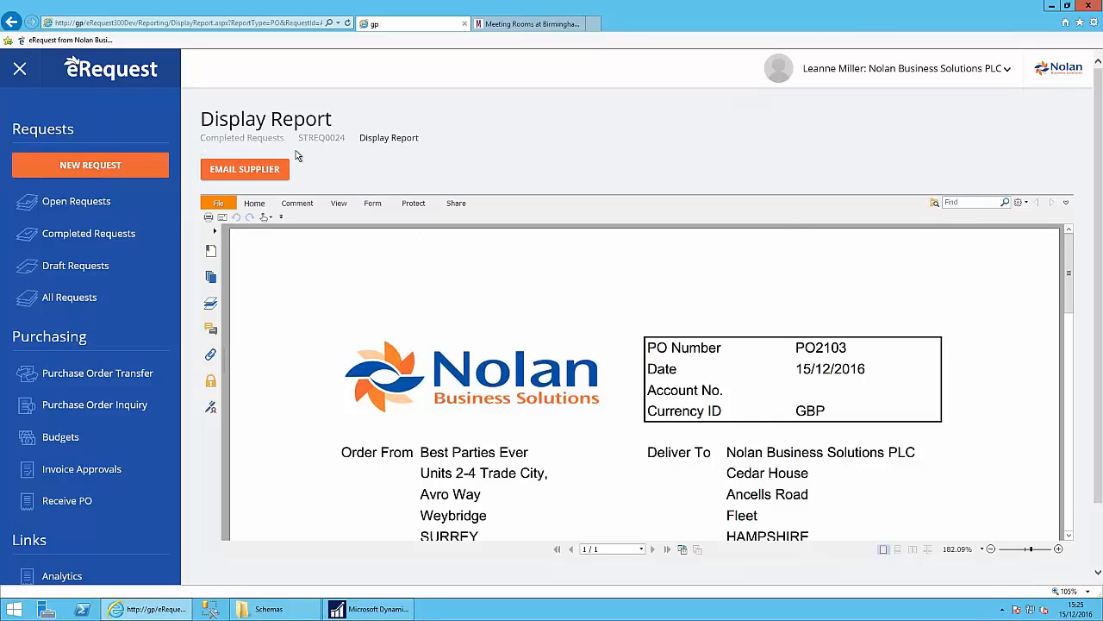
left_click(337, 143)
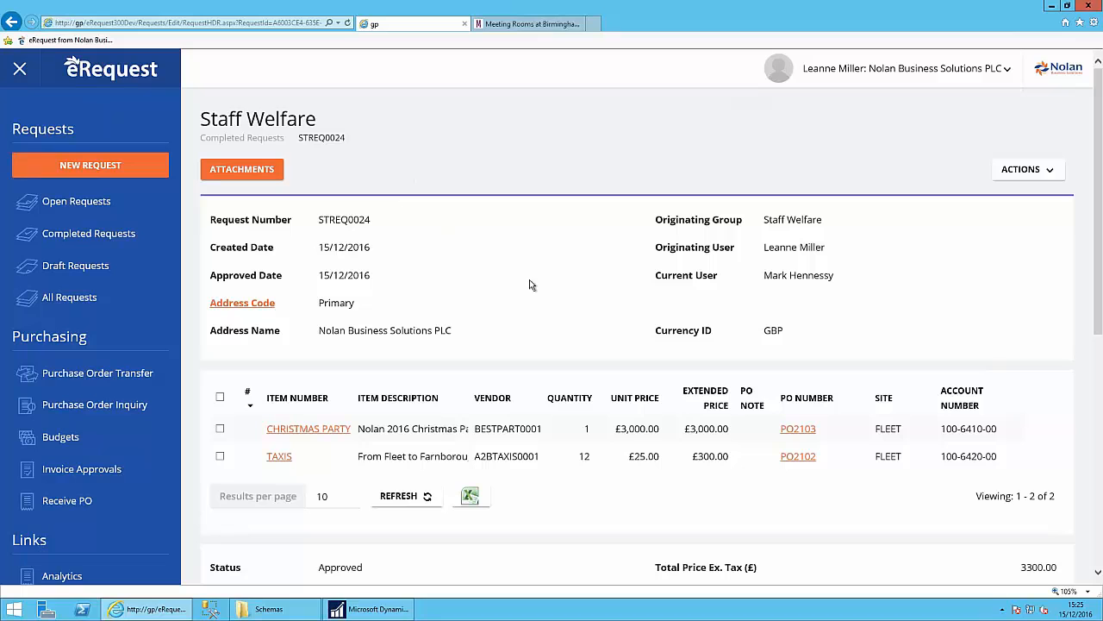
View the taxi line's purchase order report and its supplier email form, and return to the request without sending.
left_click(787, 457)
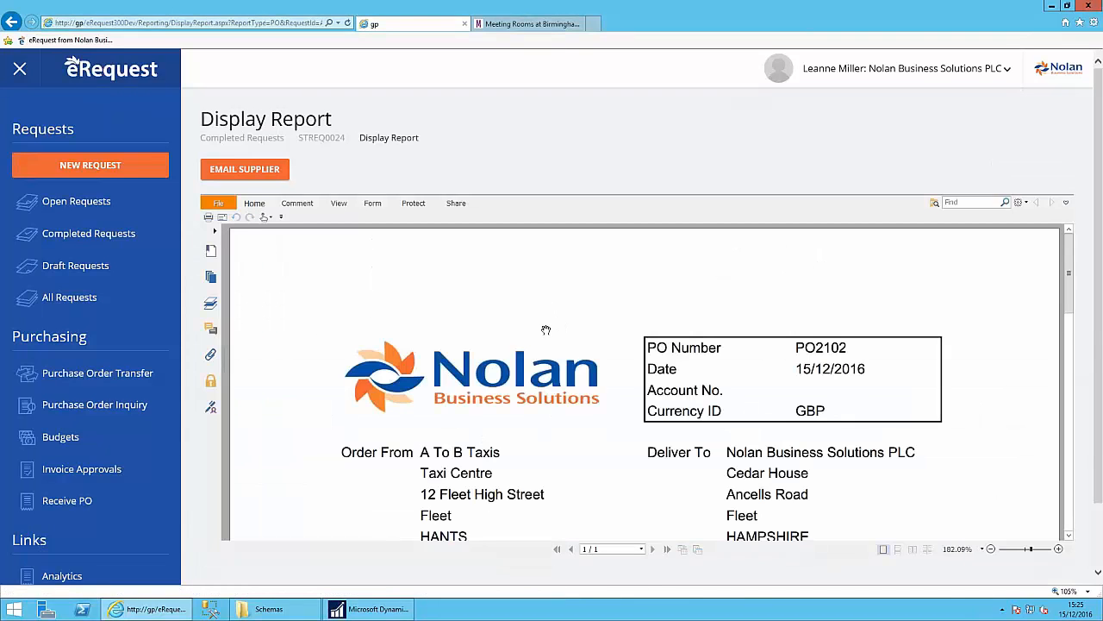
scroll(553, 336, "down", 3)
scroll(555, 337, "up", 3)
left_click(251, 176)
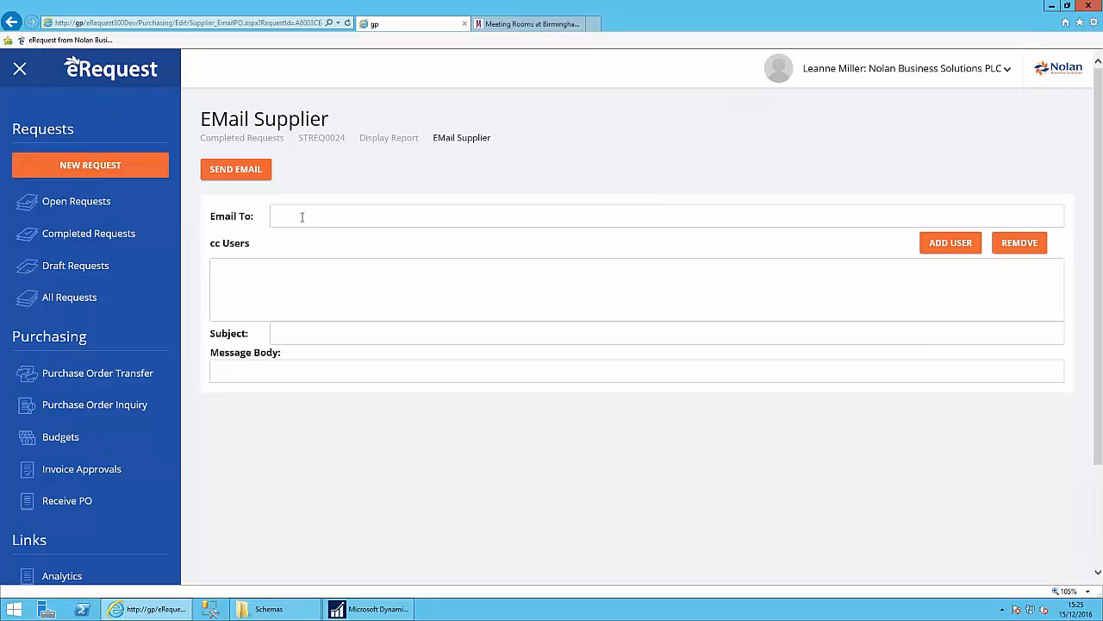
left_click(321, 140)
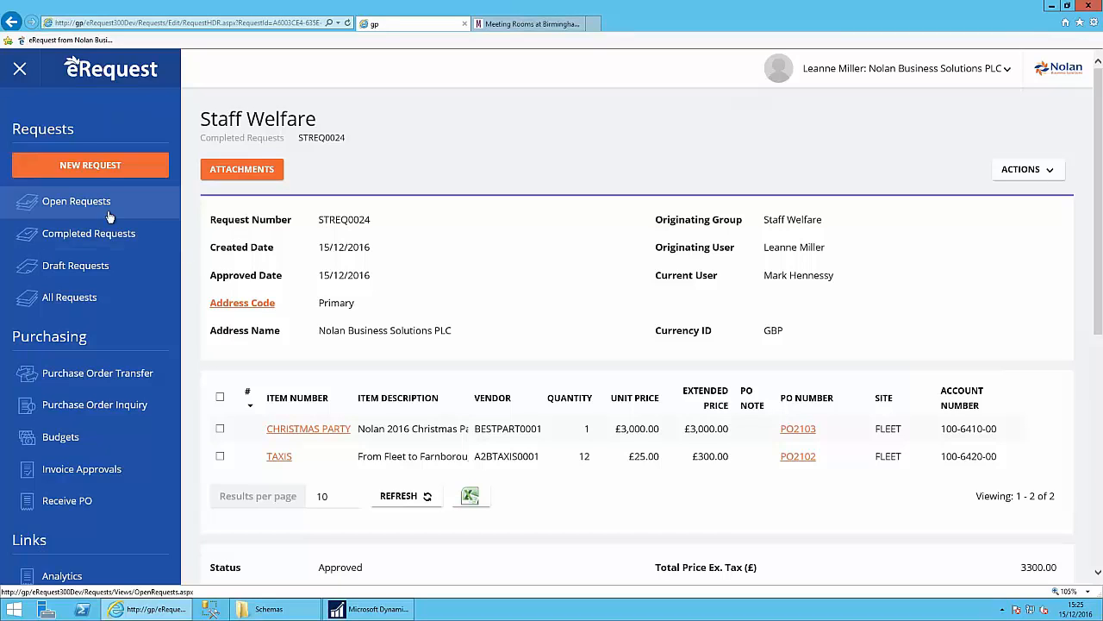
View the draft requests, the full list of requests and the Purchase Order Inquiry in turn.
left_click(104, 267)
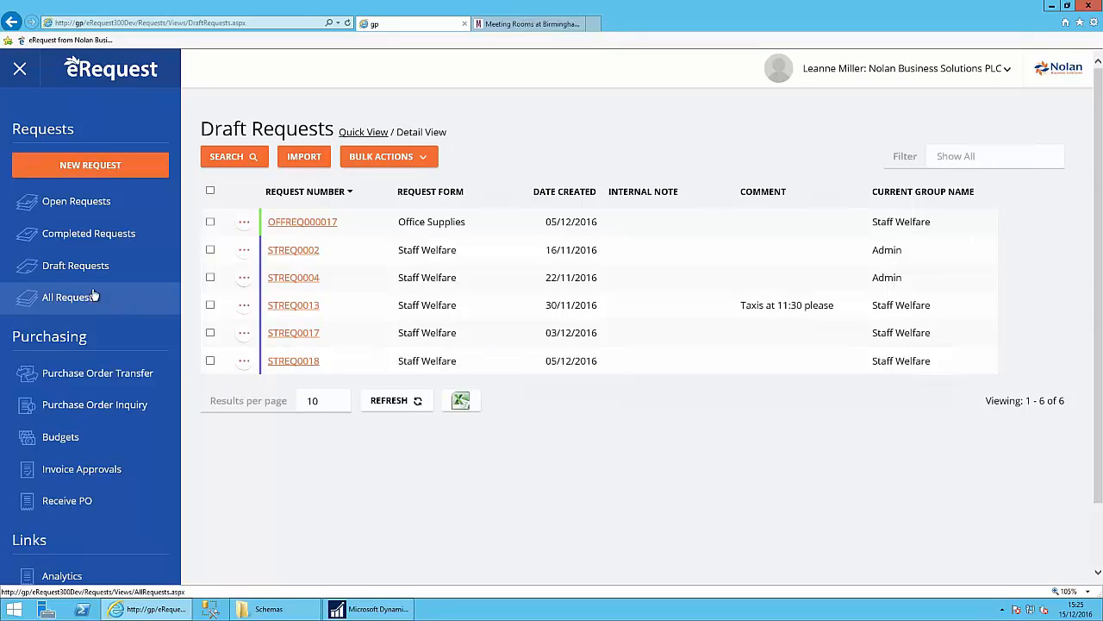
left_click(64, 298)
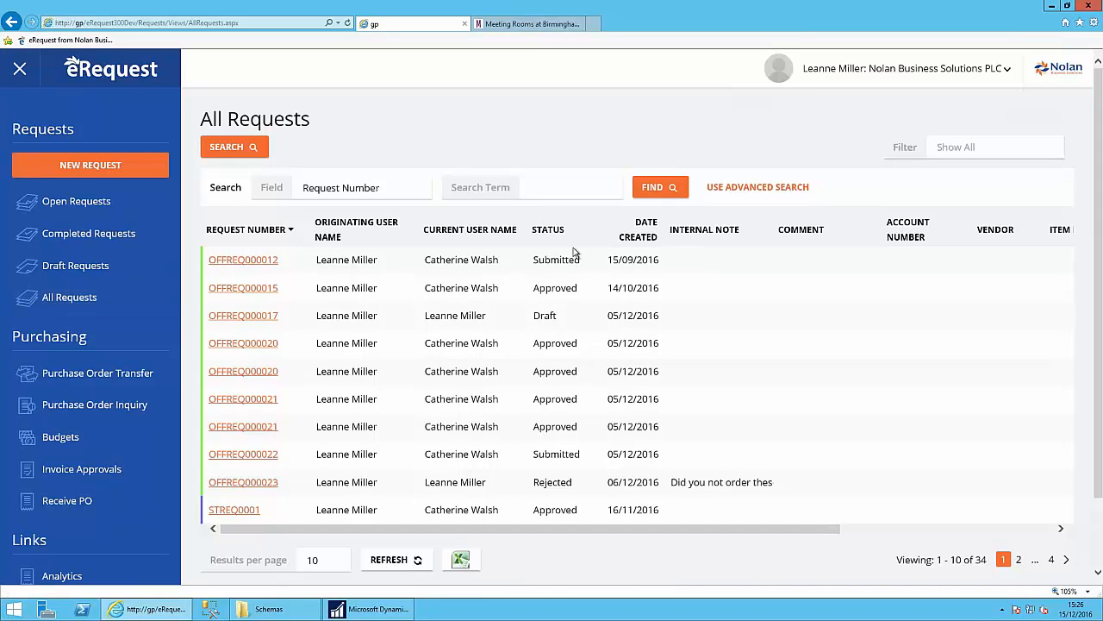
left_click(124, 403)
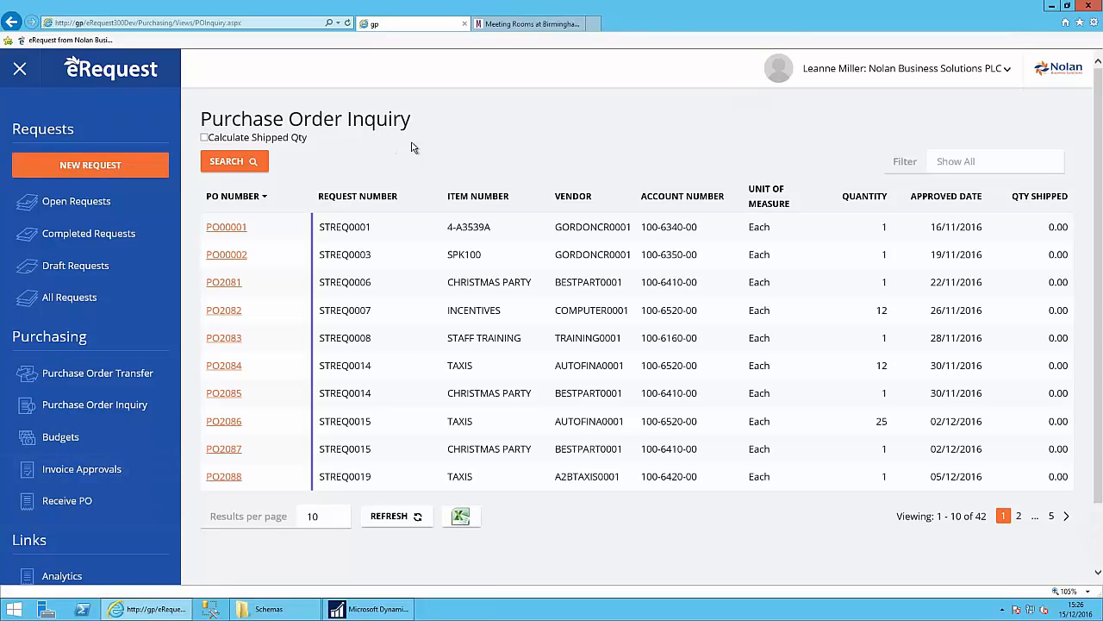
Receive a quantity of 1 for the Christmas party line and 12 for the taxis line by quantity.
left_click(82, 501)
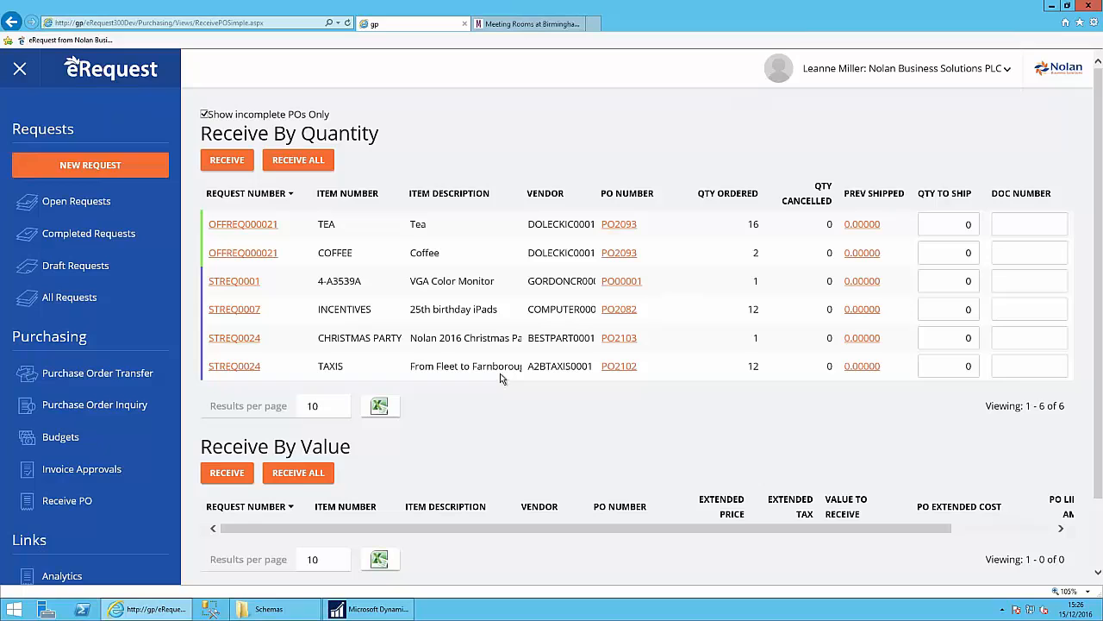
double_click(958, 339)
type("1")
key("Tab")
type("12")
left_click(240, 163)
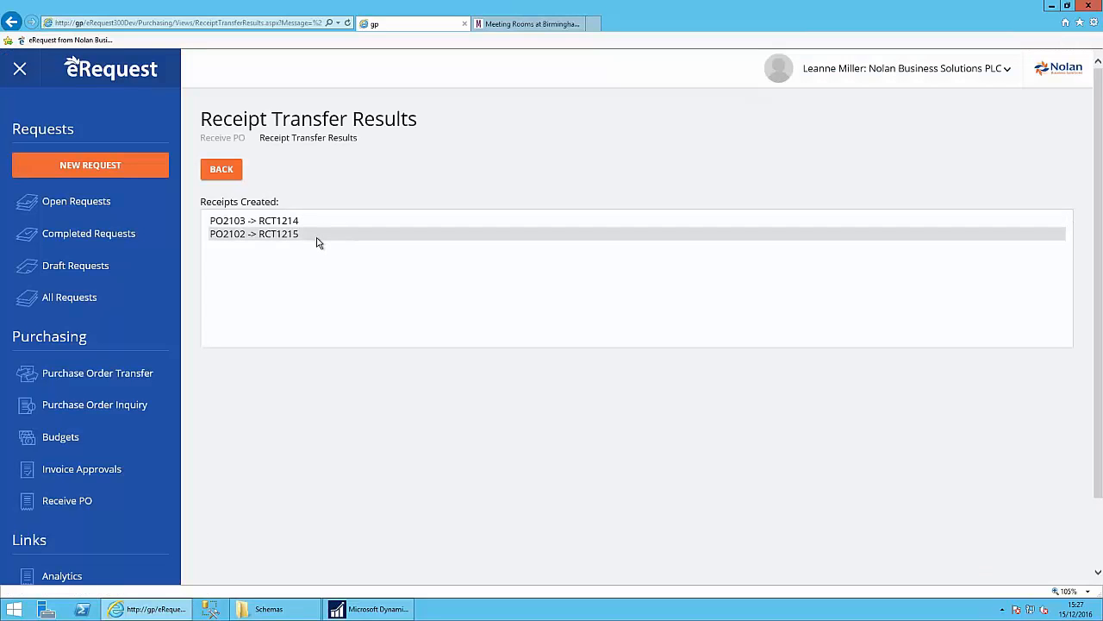
Switch to Microsoft Dynamics GP and open the enquiry for purchase order documents.
mouse_move(385, 610)
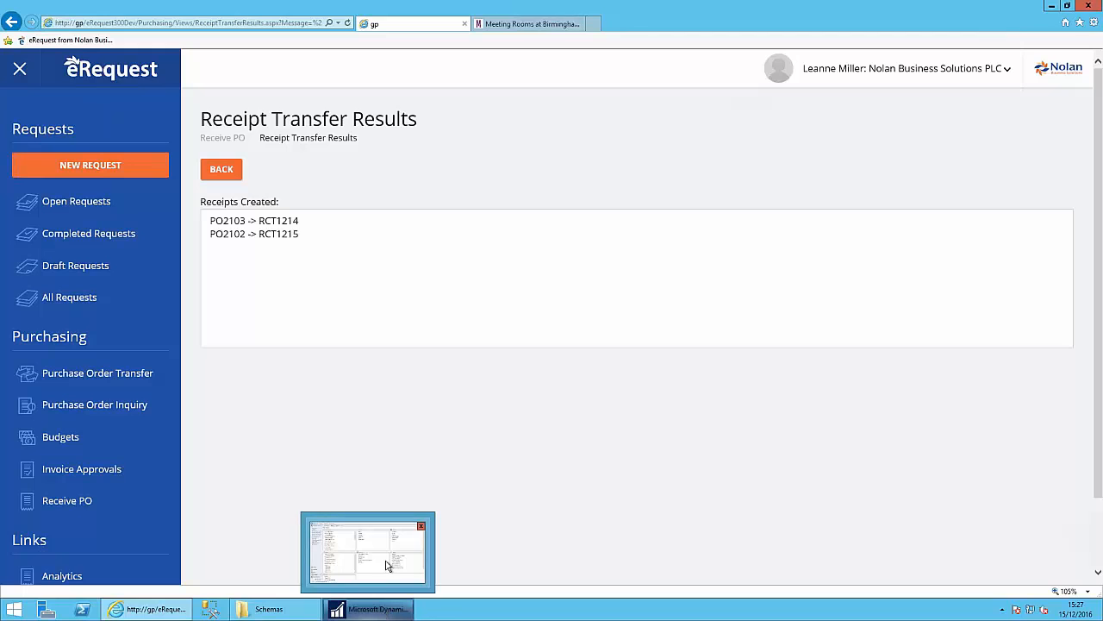
mouse_move(387, 564)
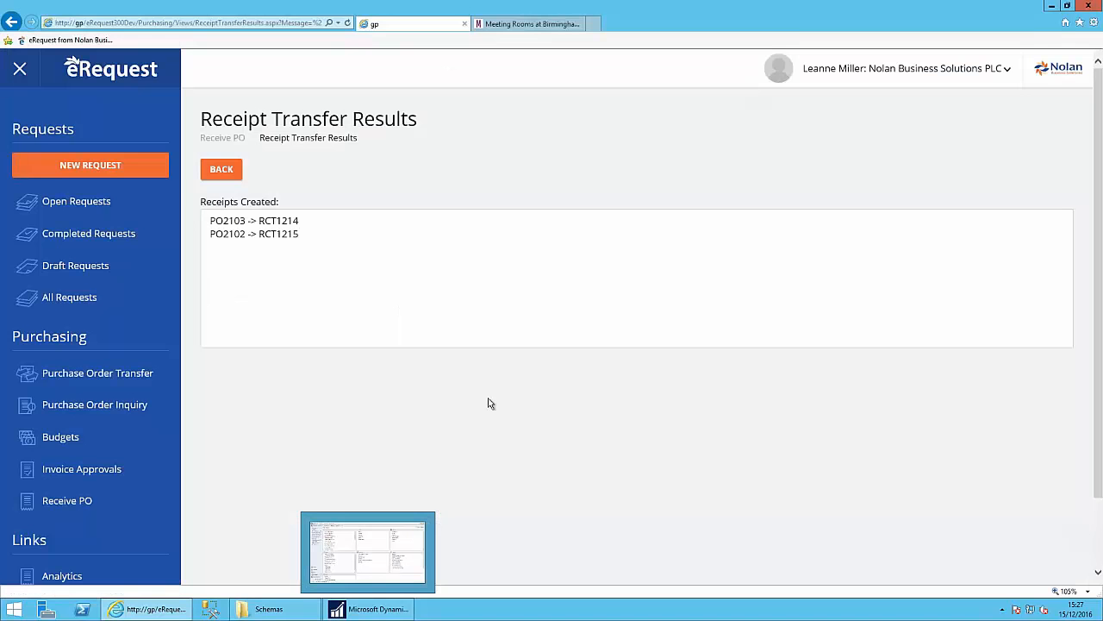
left_click(373, 610)
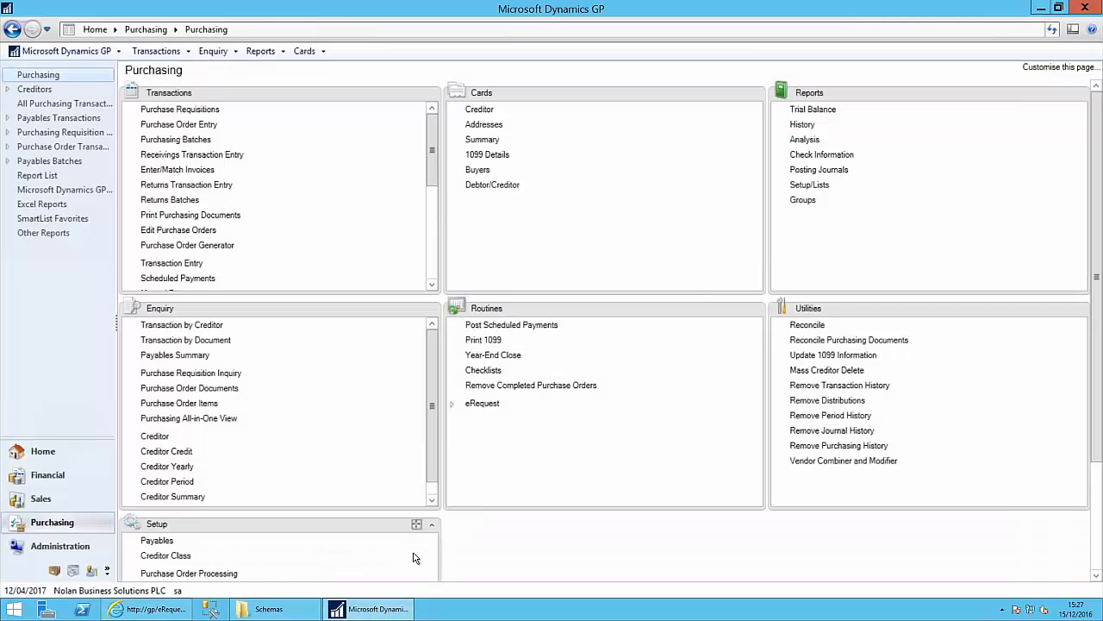
left_click(293, 388)
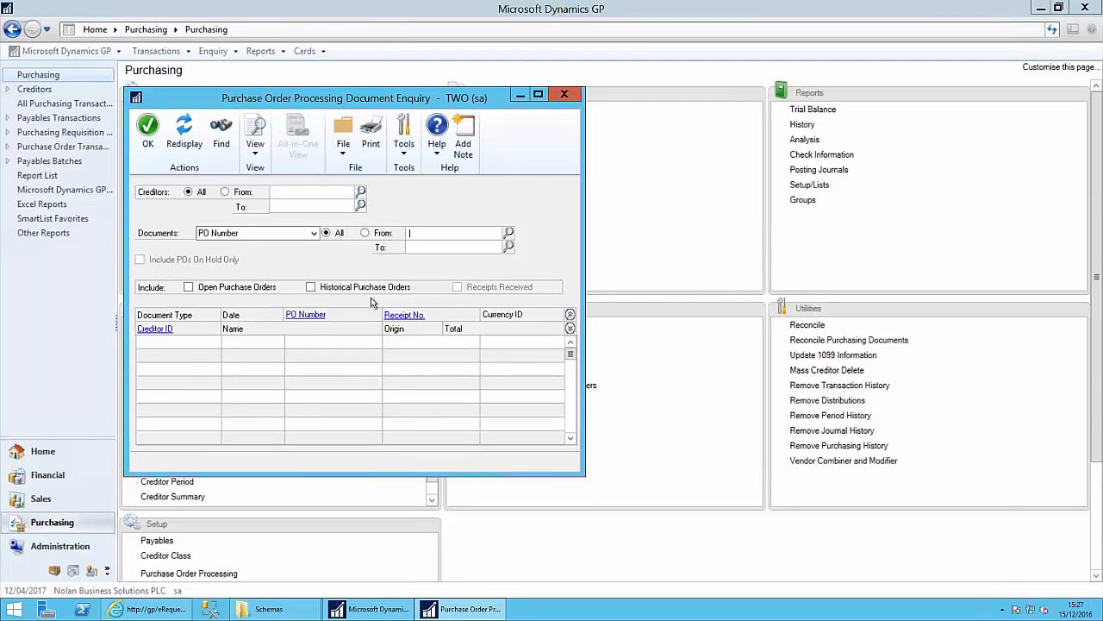
Restrict the enquiry to a PO number range starting at the taxi order, including open purchase orders, historical purchase orders and receipts received.
type("PO2102")
key("Tab")
type("PO")
key("Tab")
left_click(215, 291)
left_click(327, 287)
left_click(457, 287)
left_click(183, 131)
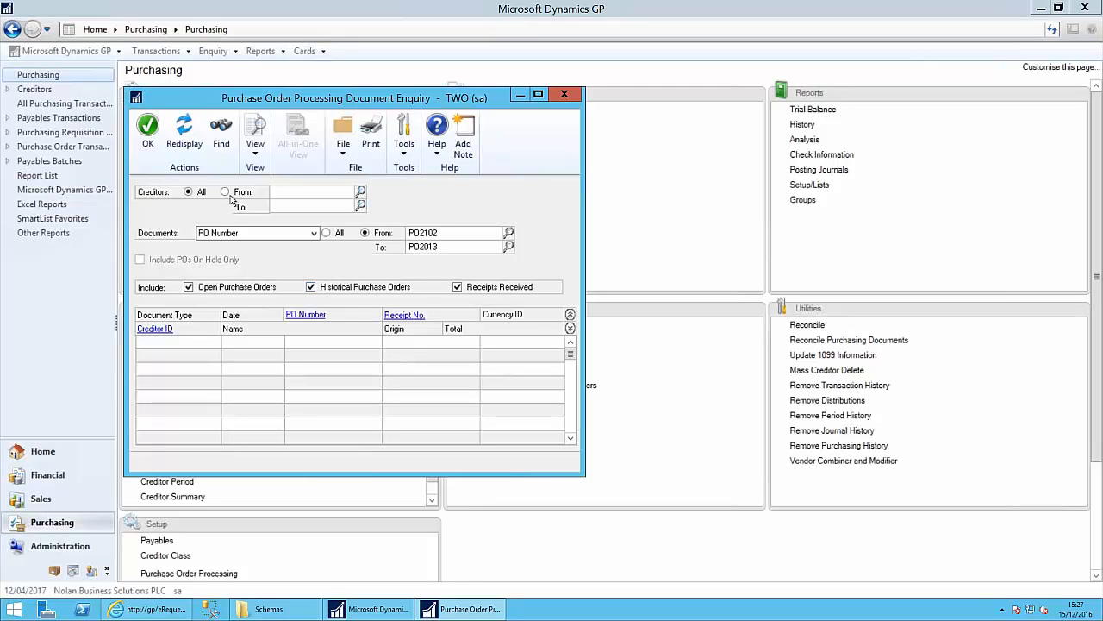
Look up the taxi purchase order as the end of the PO number range and redisplay the documents.
left_click(508, 247)
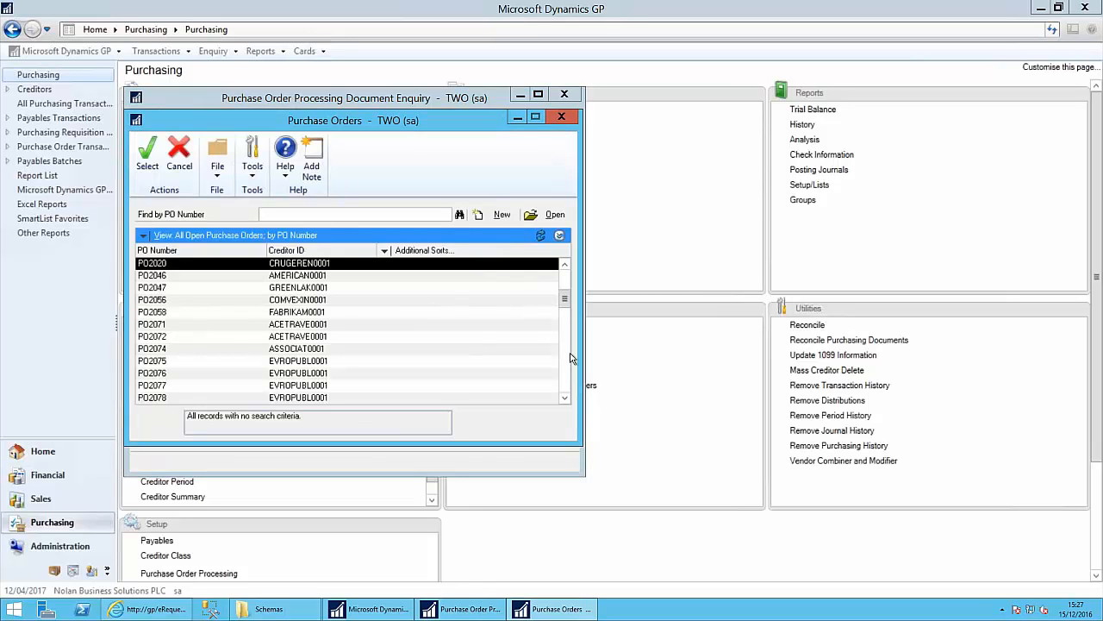
scroll(570, 358, "down", 10)
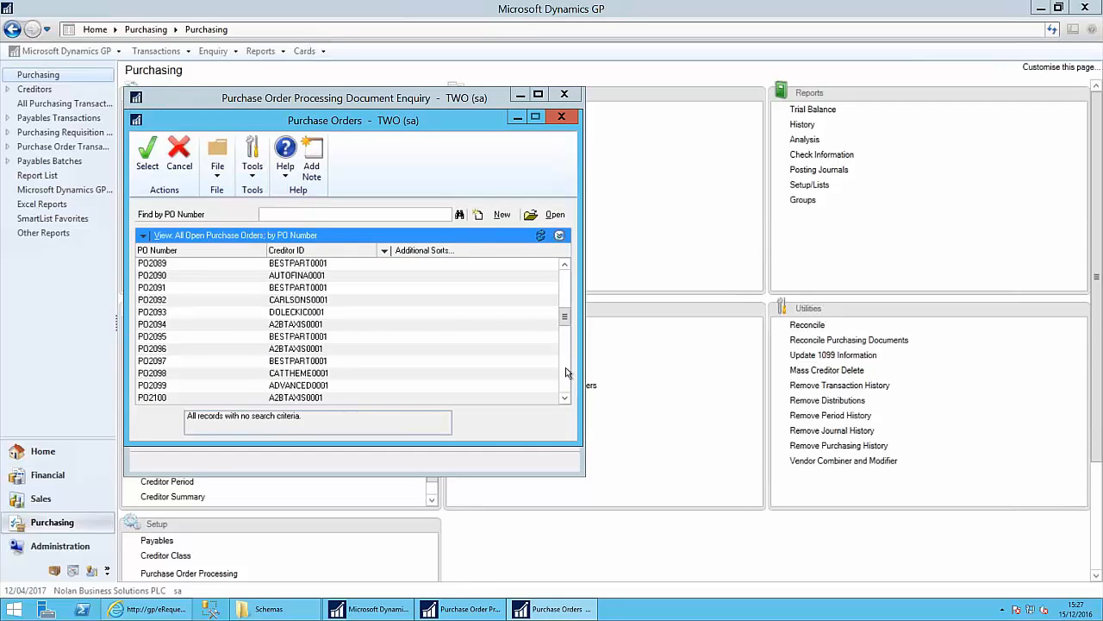
left_click(565, 306)
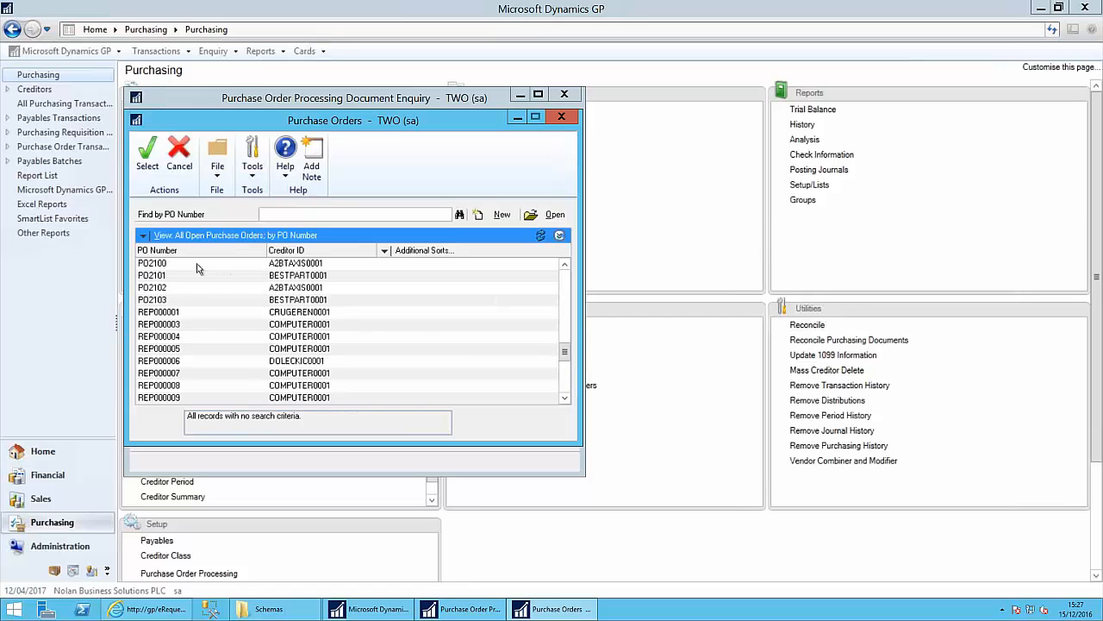
double_click(170, 293)
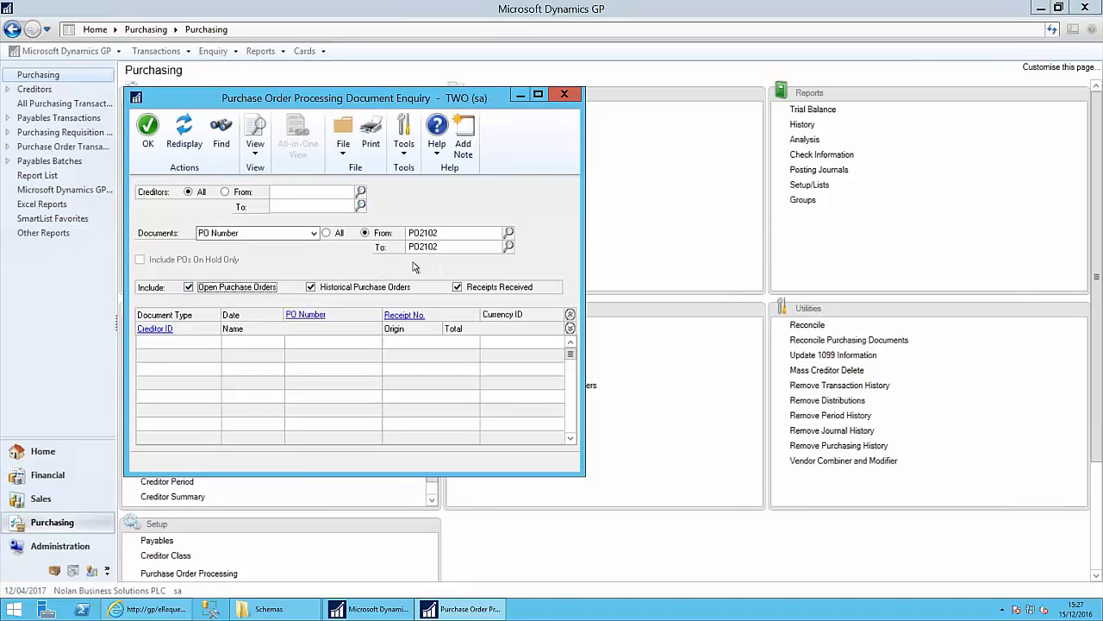
left_click(184, 130)
Set the end of the PO number range to the Christmas party order and redisplay the documents.
left_click(474, 249)
left_click(450, 251)
key("BackSpace")
type("3")
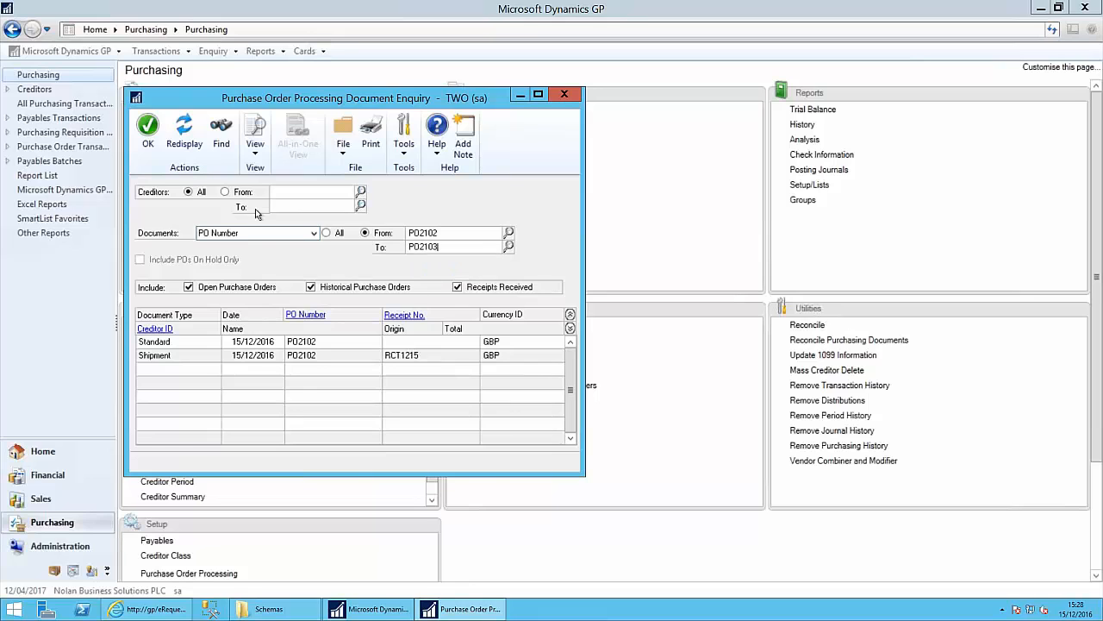
left_click(183, 129)
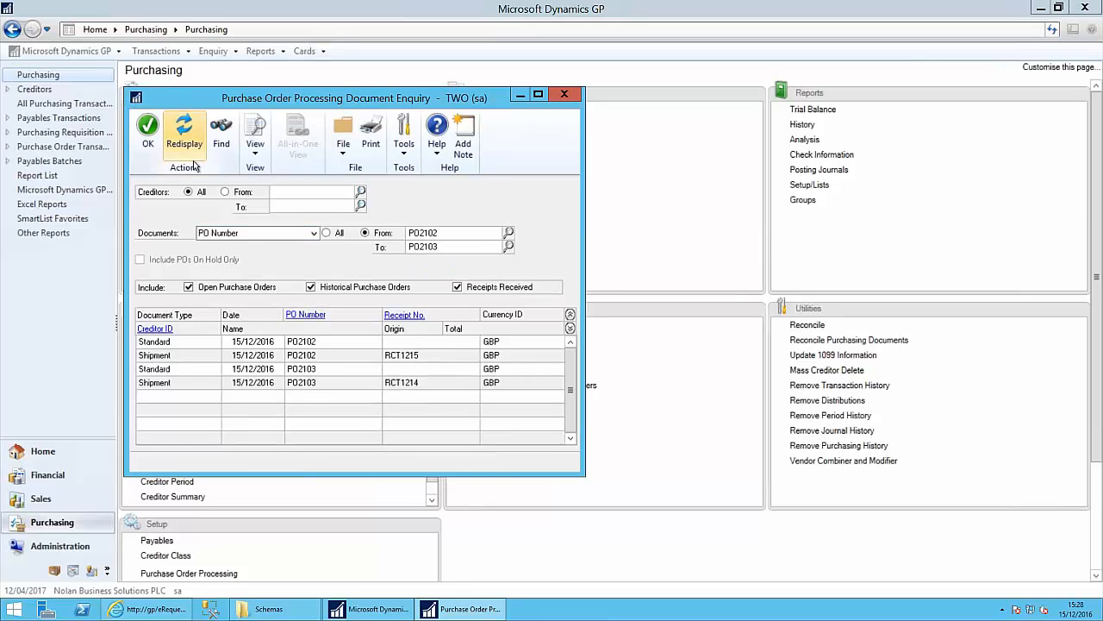
Examine the standard taxi purchase order, including the TAXIS item details and comment, and return to the document enquiry.
left_click(302, 343)
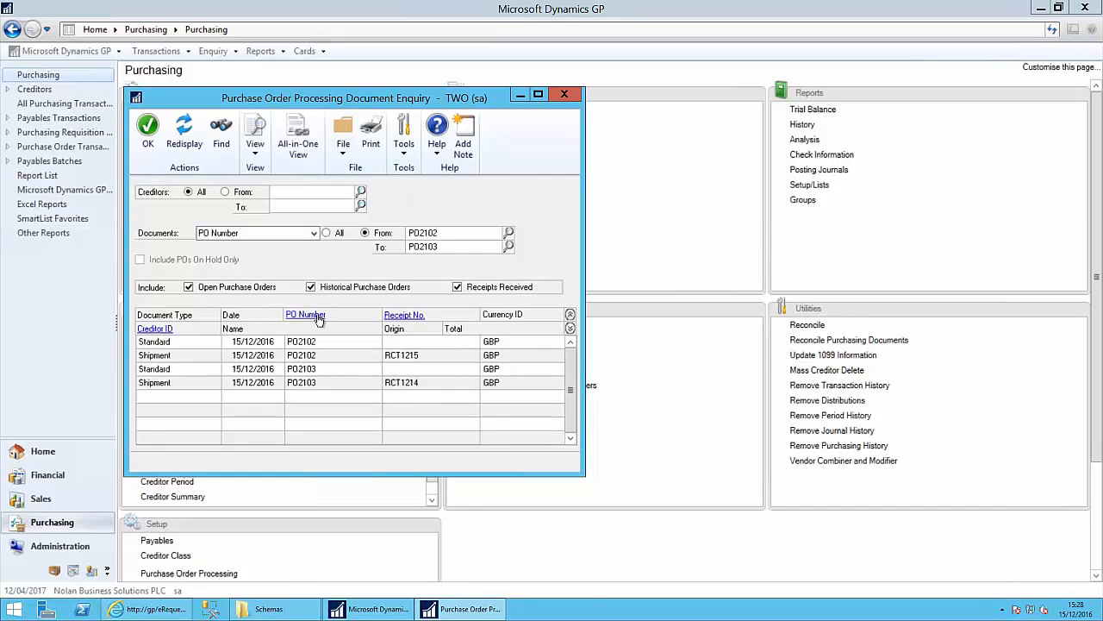
double_click(309, 342)
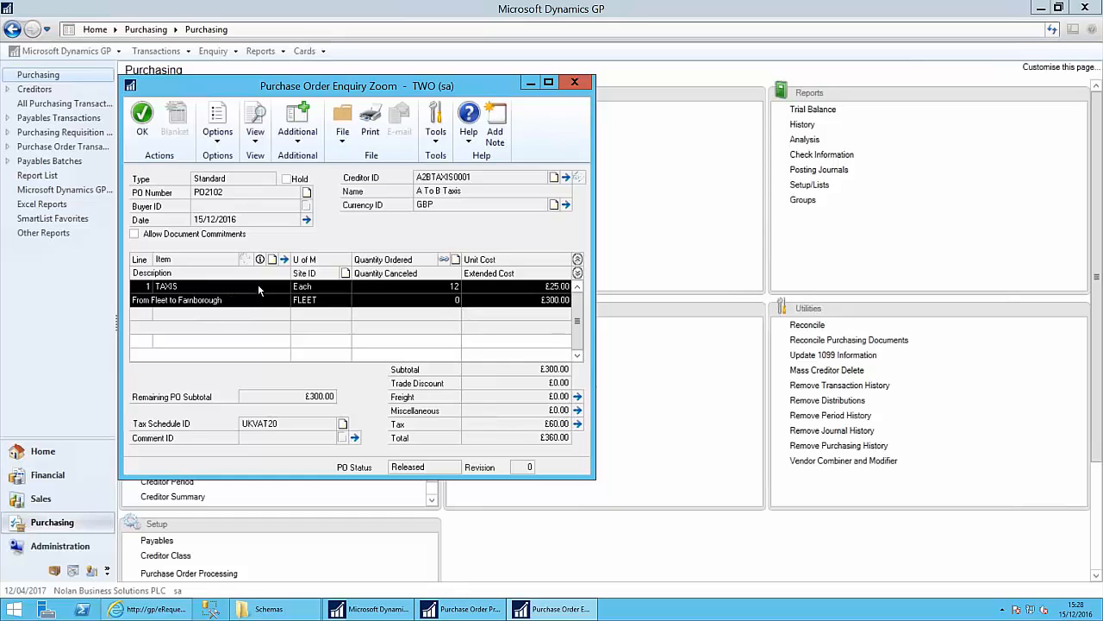
left_click(284, 259)
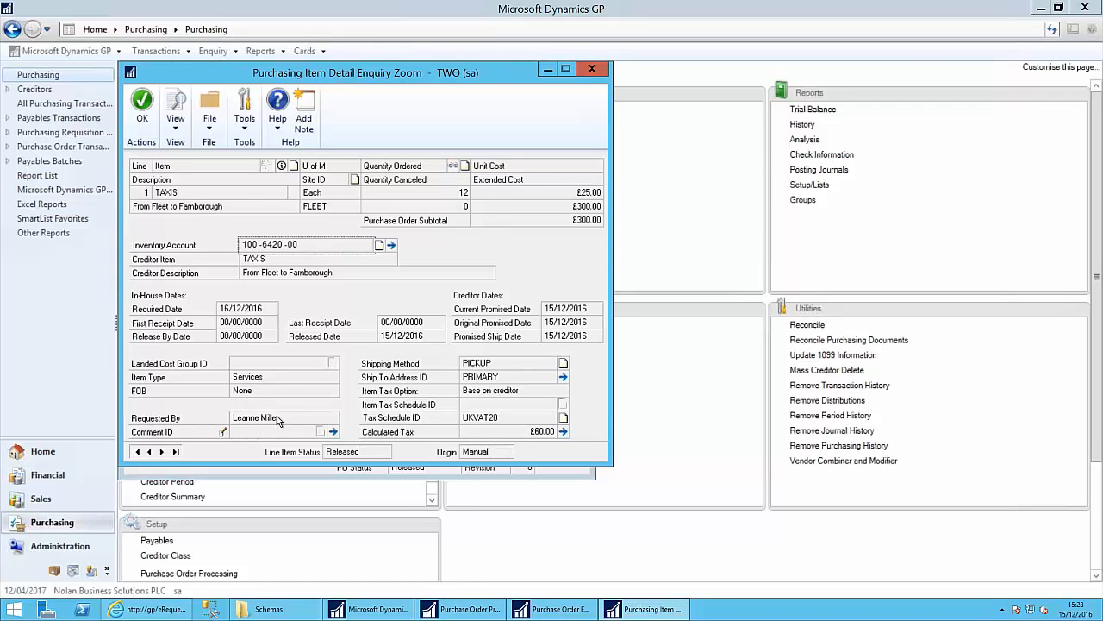
left_click(333, 432)
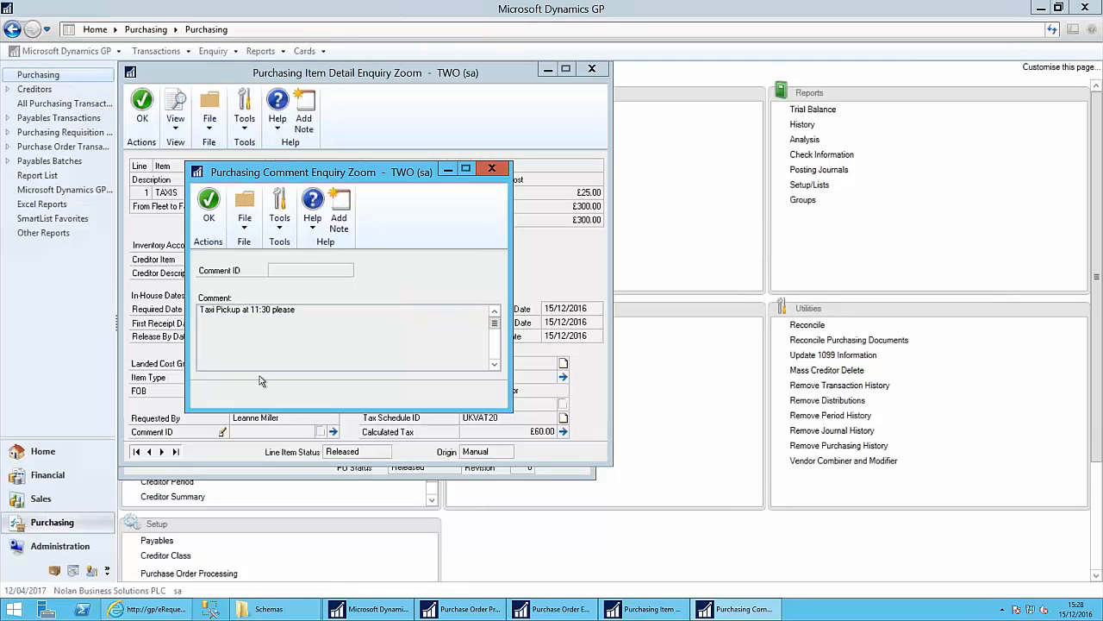
left_click(491, 169)
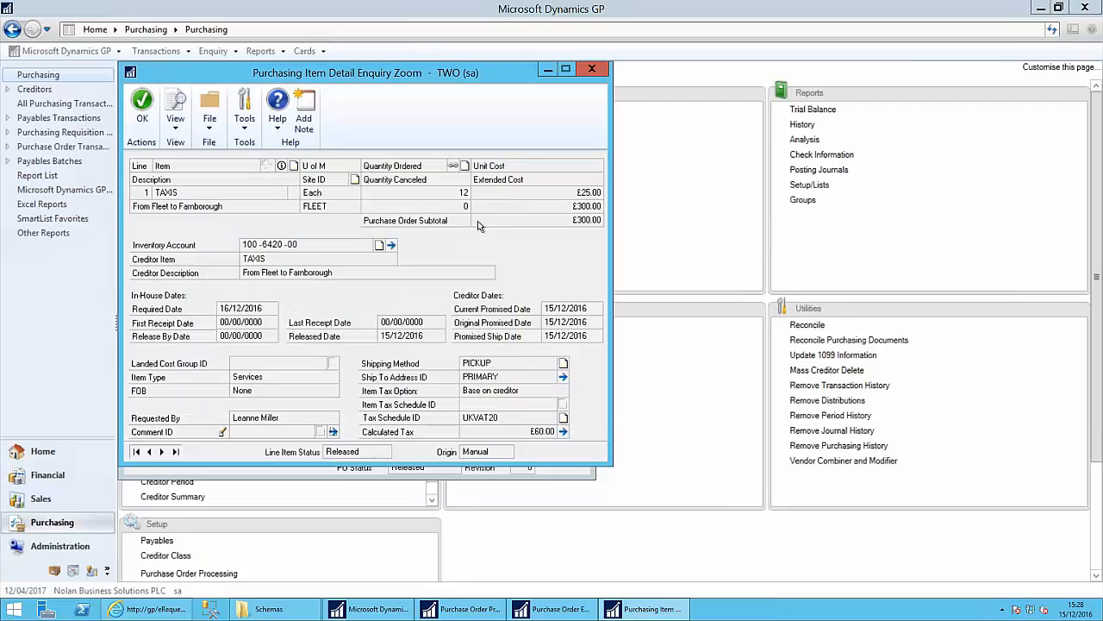
left_click(591, 70)
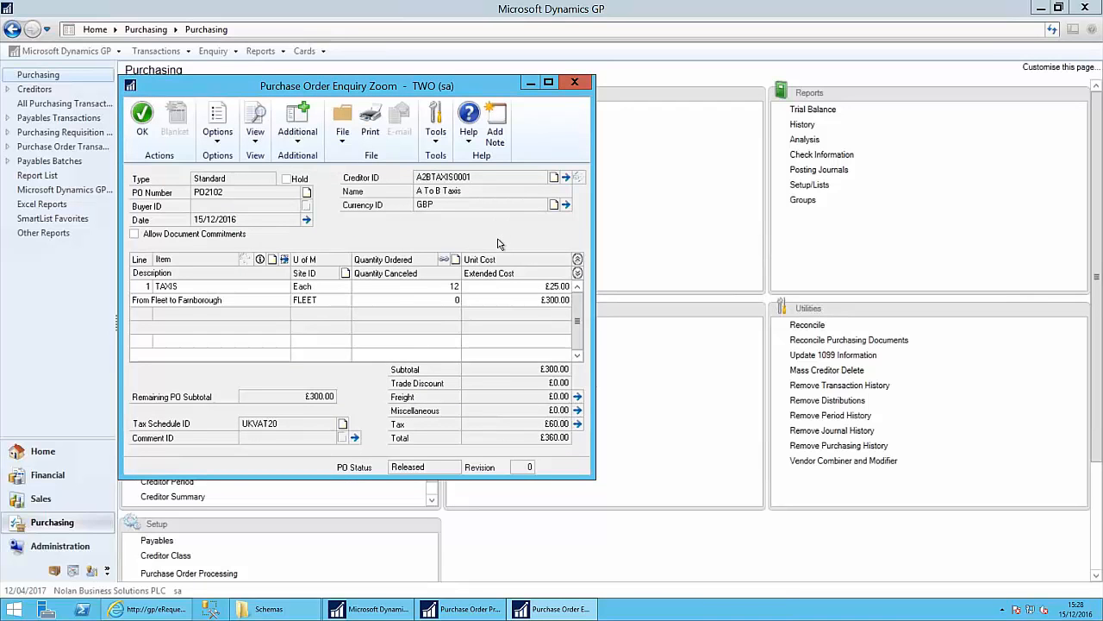
left_click(574, 82)
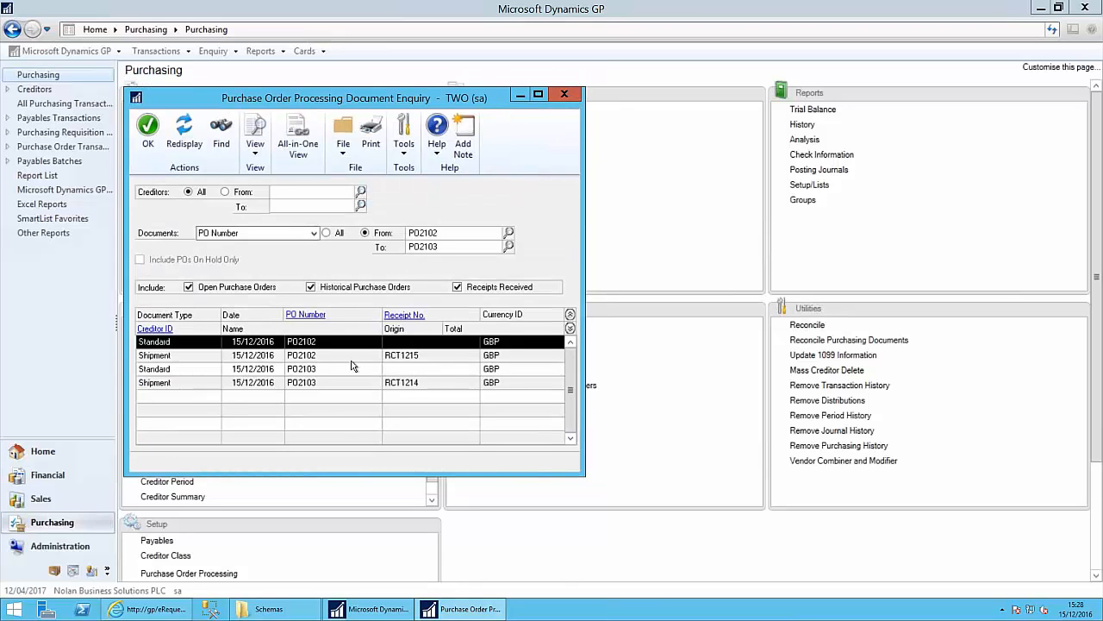
Open the receipt for the taxi order's shipment and view its account distributions.
left_click(304, 357)
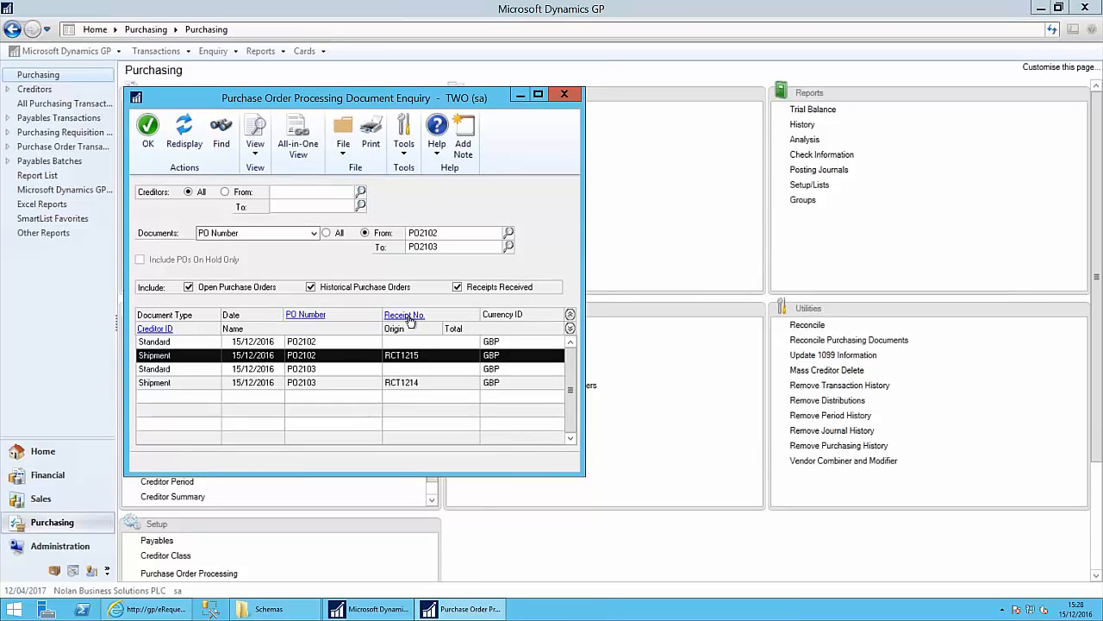
double_click(443, 354)
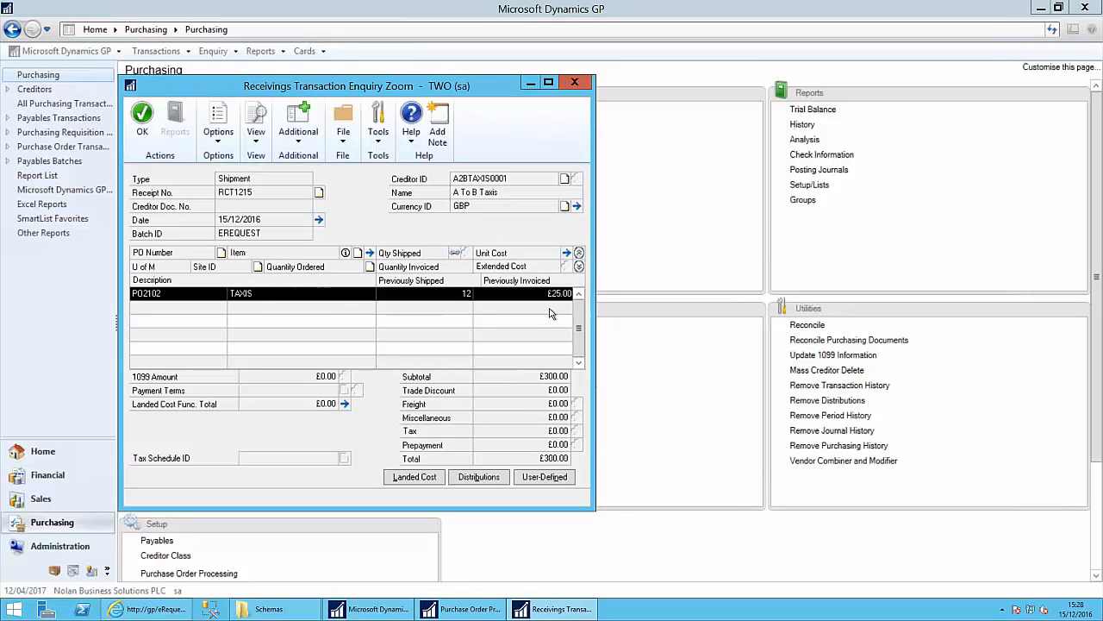
left_click(479, 480)
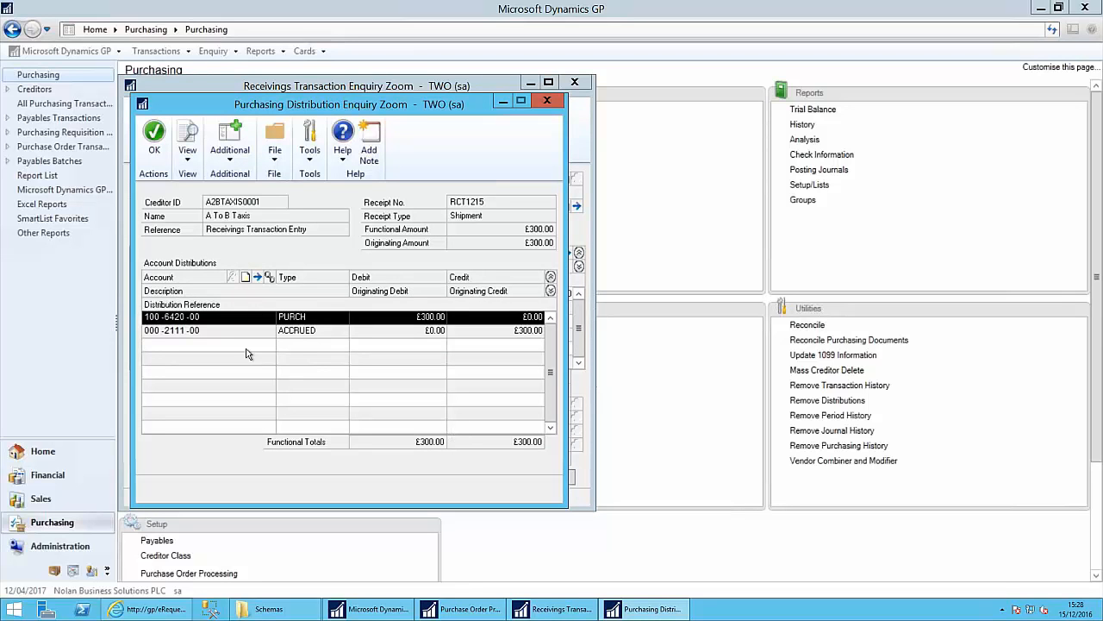
Show the account descriptions in the taxi receipt's distributions, examine the accrued purchases line, and leave the receipt and document enquiry.
left_click(550, 291)
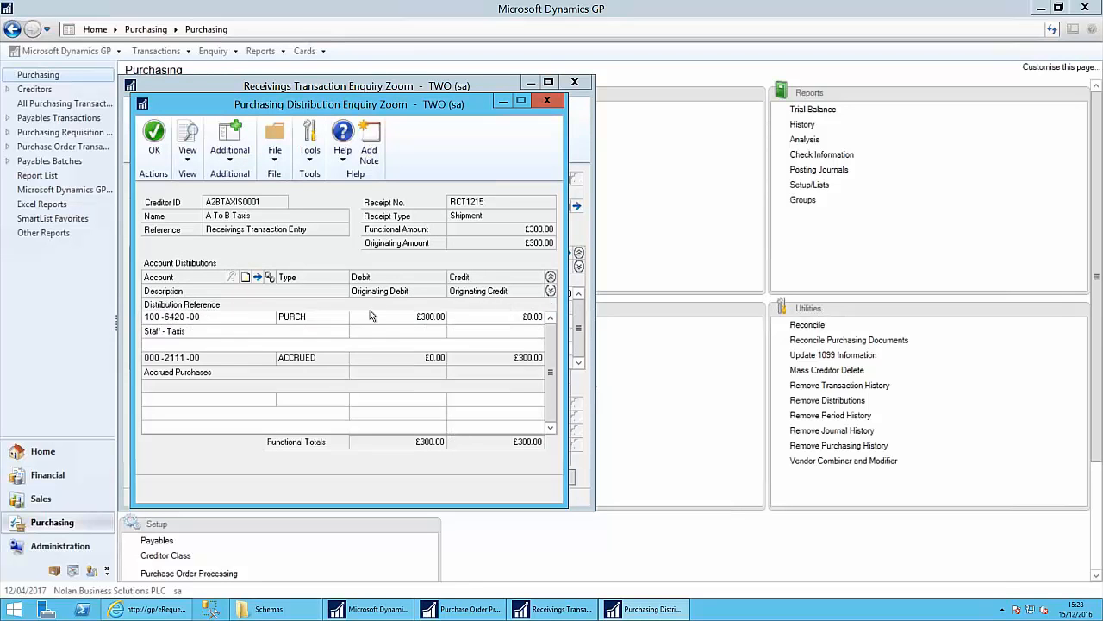
left_click(252, 369)
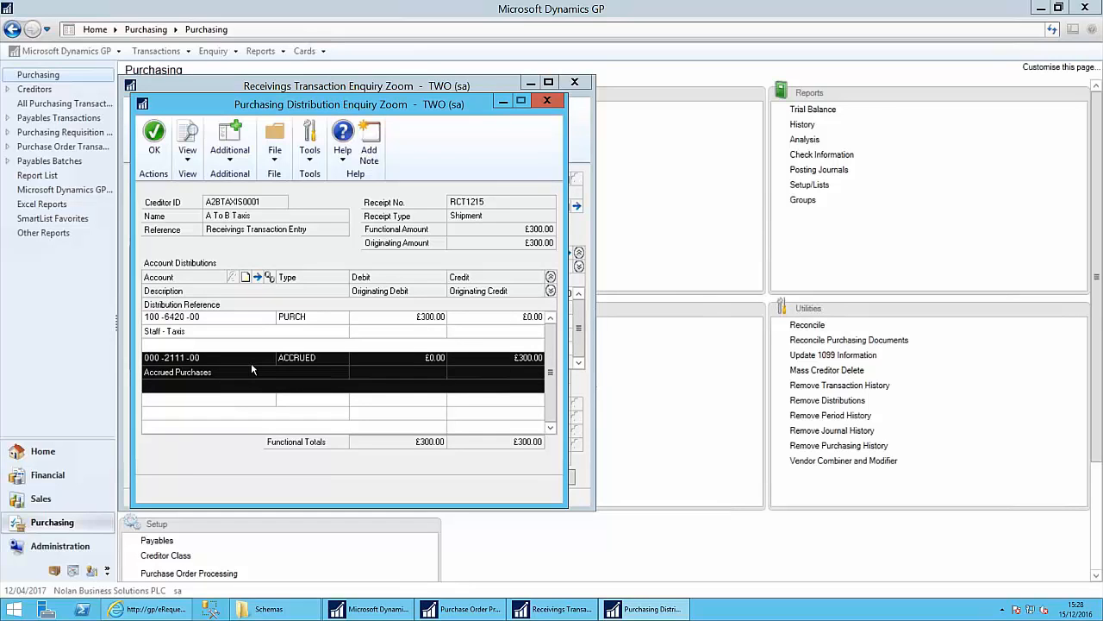
left_click(546, 100)
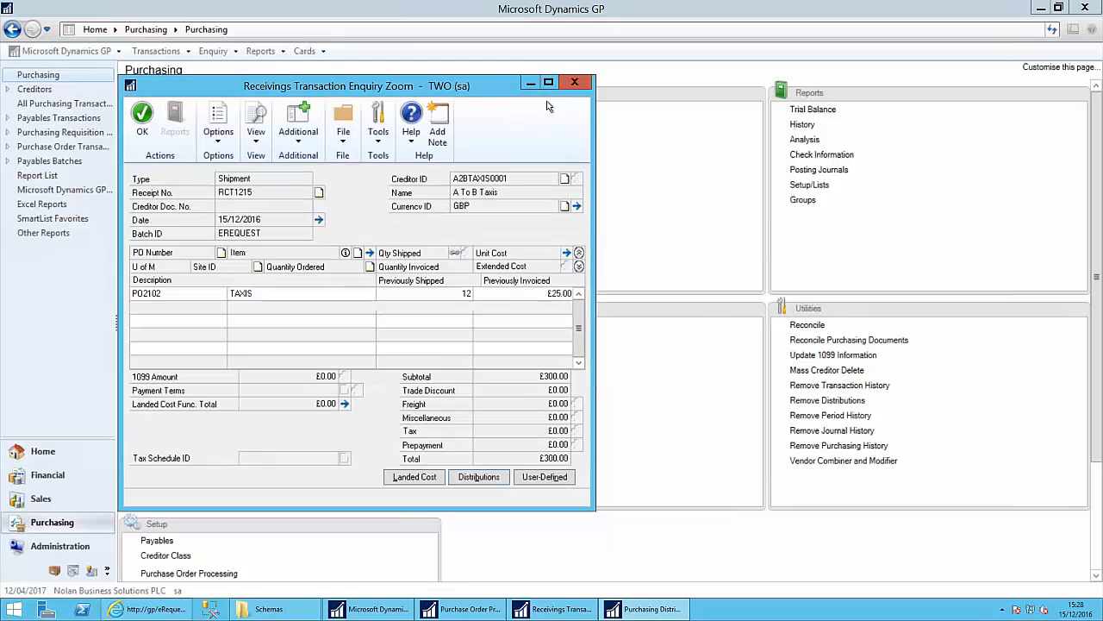
left_click(574, 84)
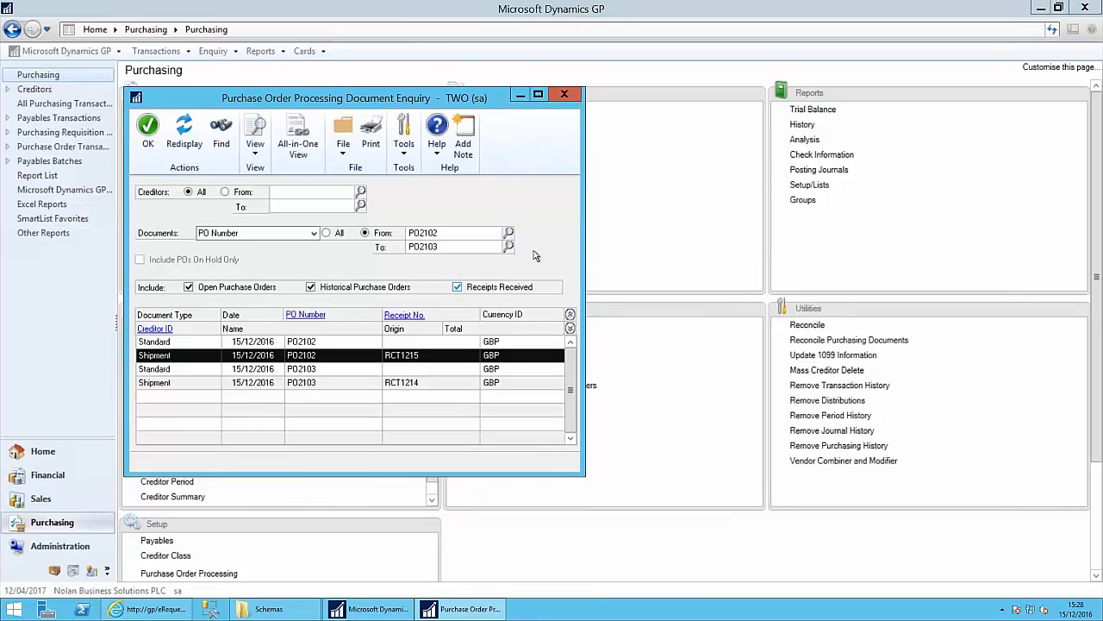
left_click(567, 97)
left_click(520, 95)
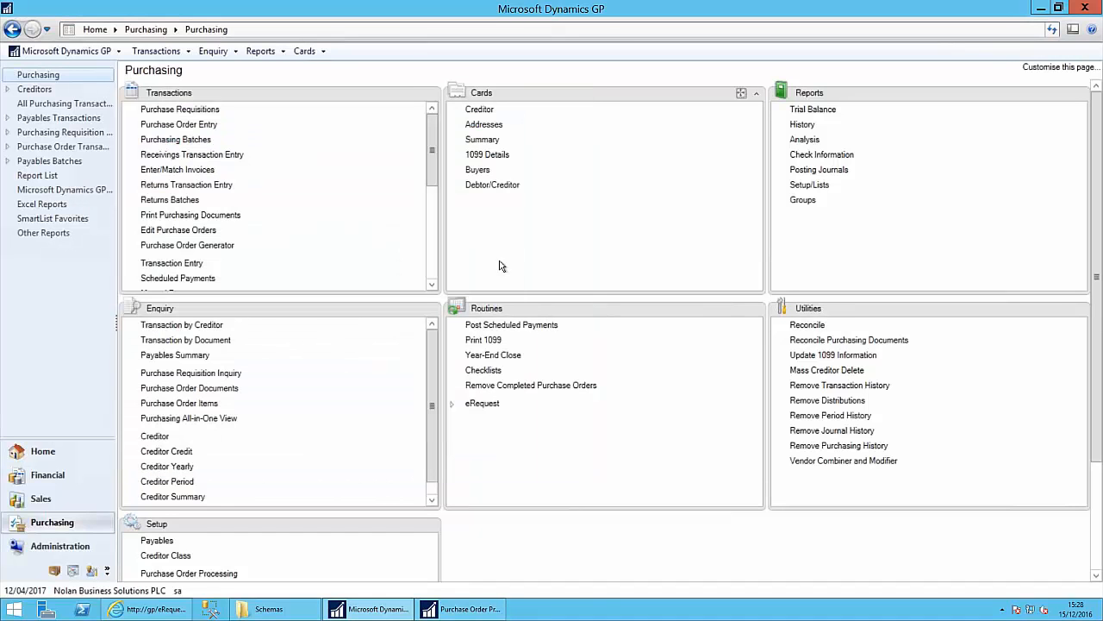
Look up the EREQUEST receivings batch in Purchasing Batch Entry and load it.
left_click(299, 125)
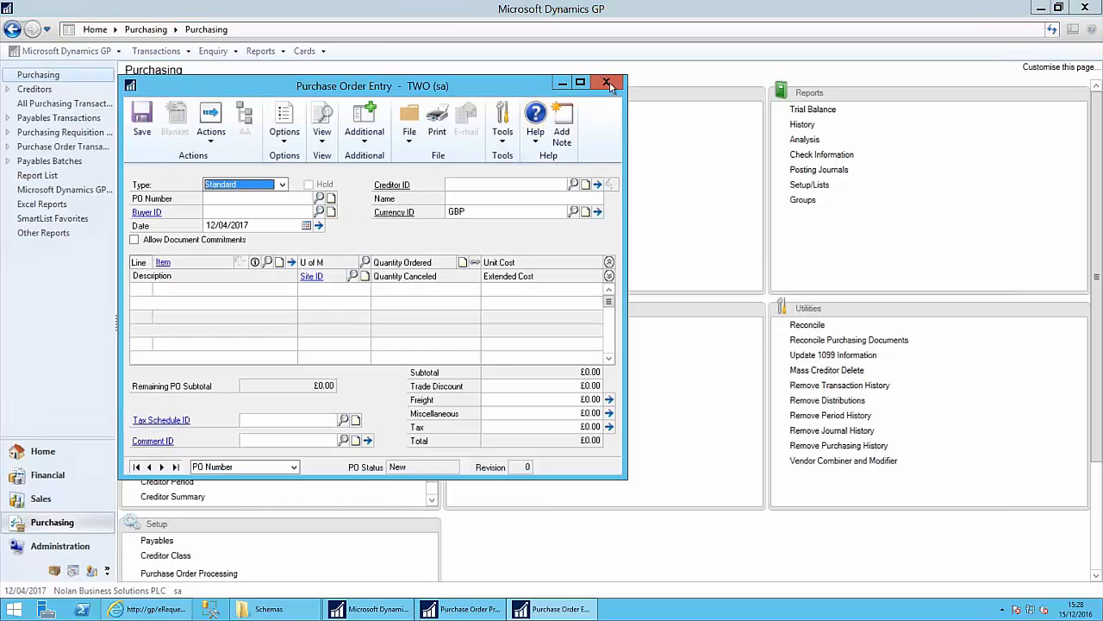
left_click(608, 84)
left_click(227, 139)
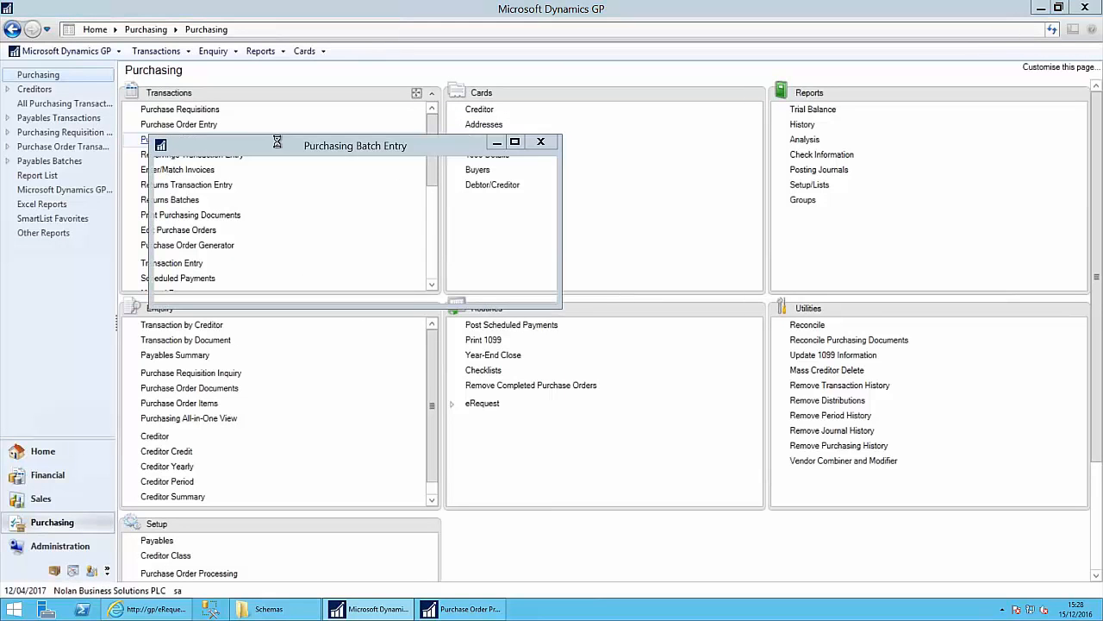
type("ERE")
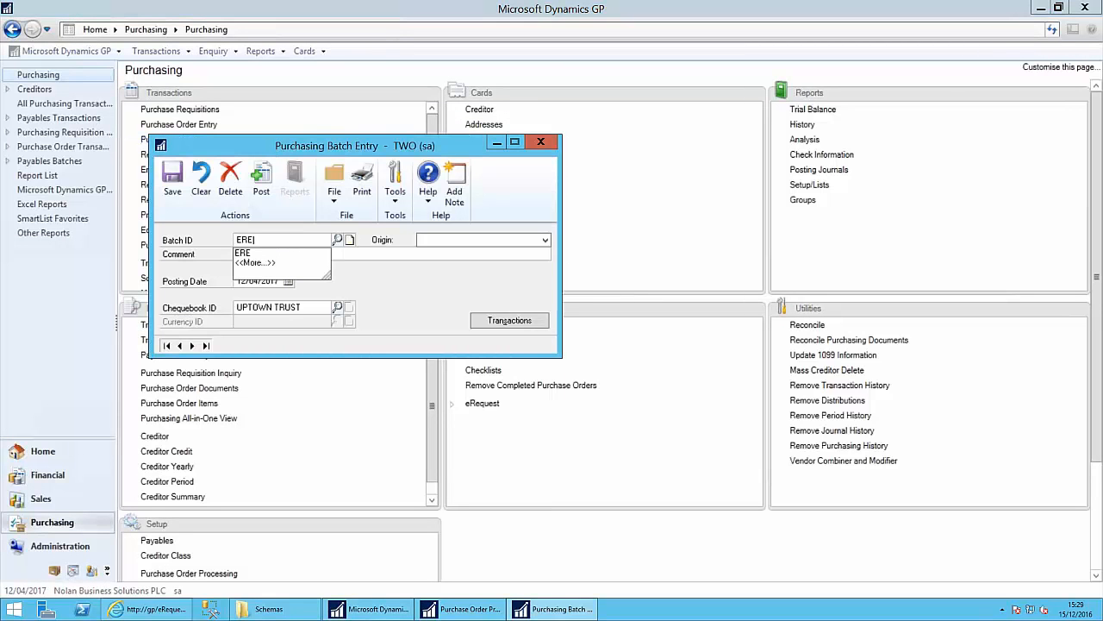
key("ctrl+l")
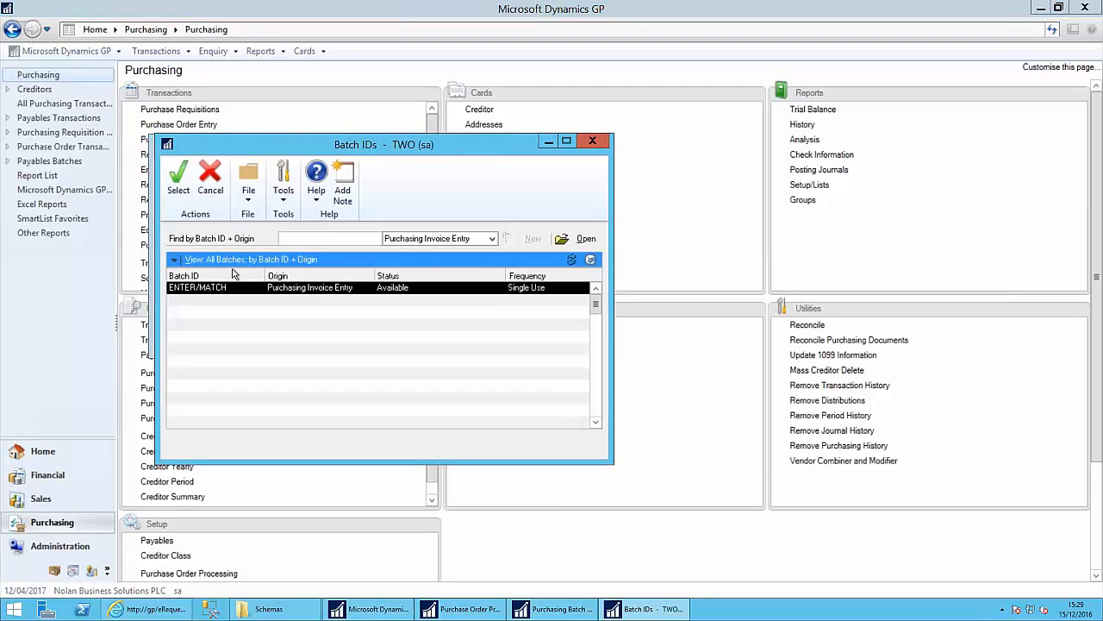
scroll(230, 293, "up", 2)
double_click(207, 287)
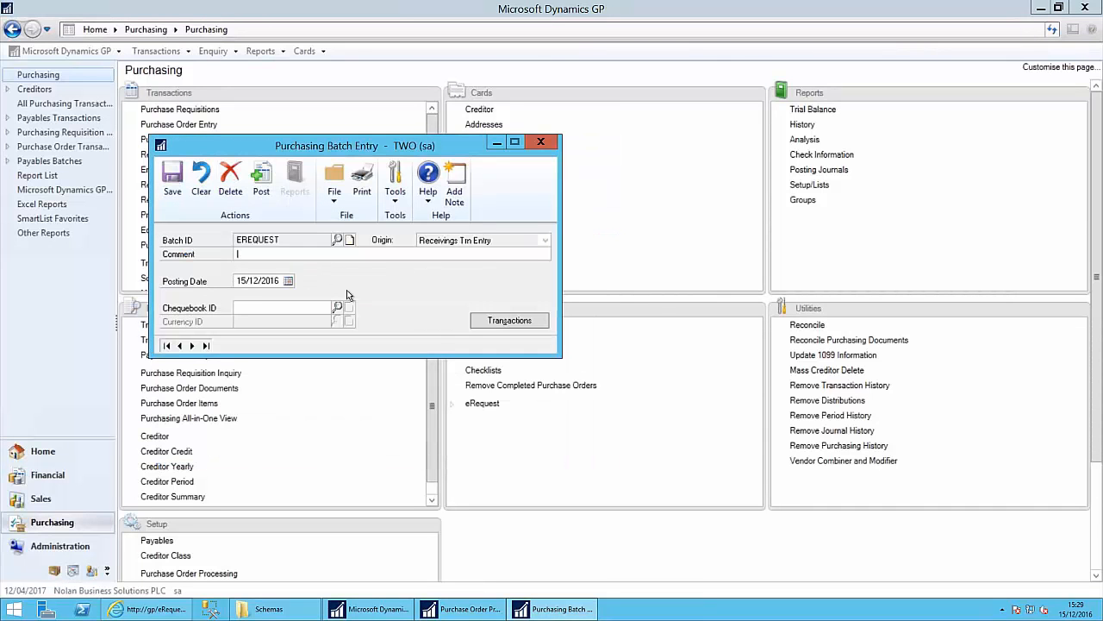
Post the EREQUEST batch, output the receivings posting journal to screen, and skip the remaining posting reports.
left_click(261, 181)
left_click(445, 308)
left_click(608, 421)
left_click(660, 422)
left_click(658, 422)
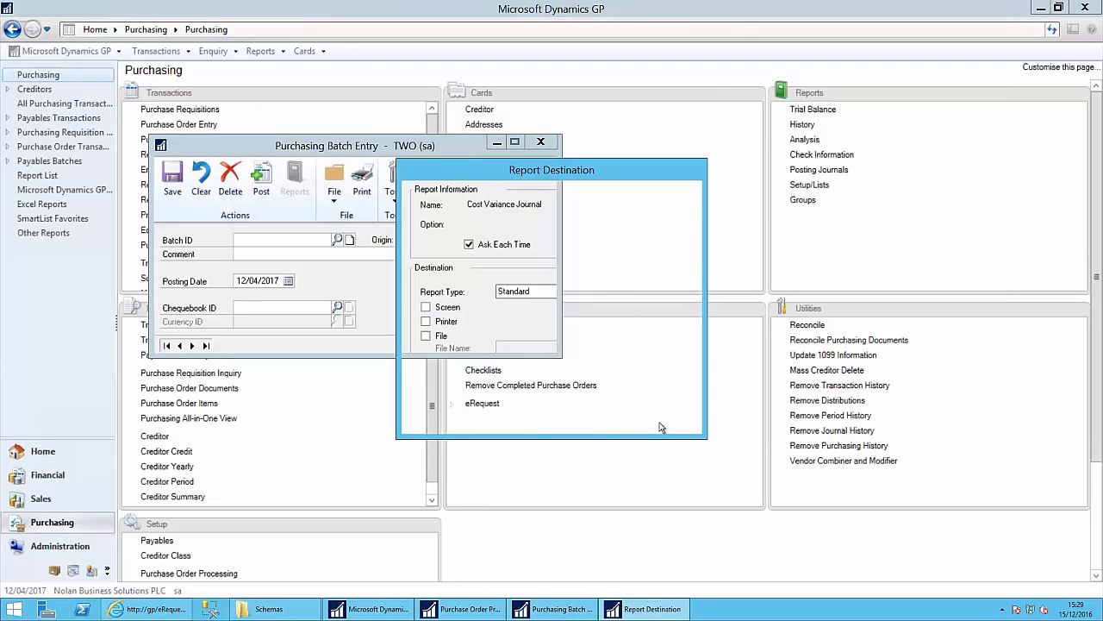
left_click(656, 420)
left_click(658, 423)
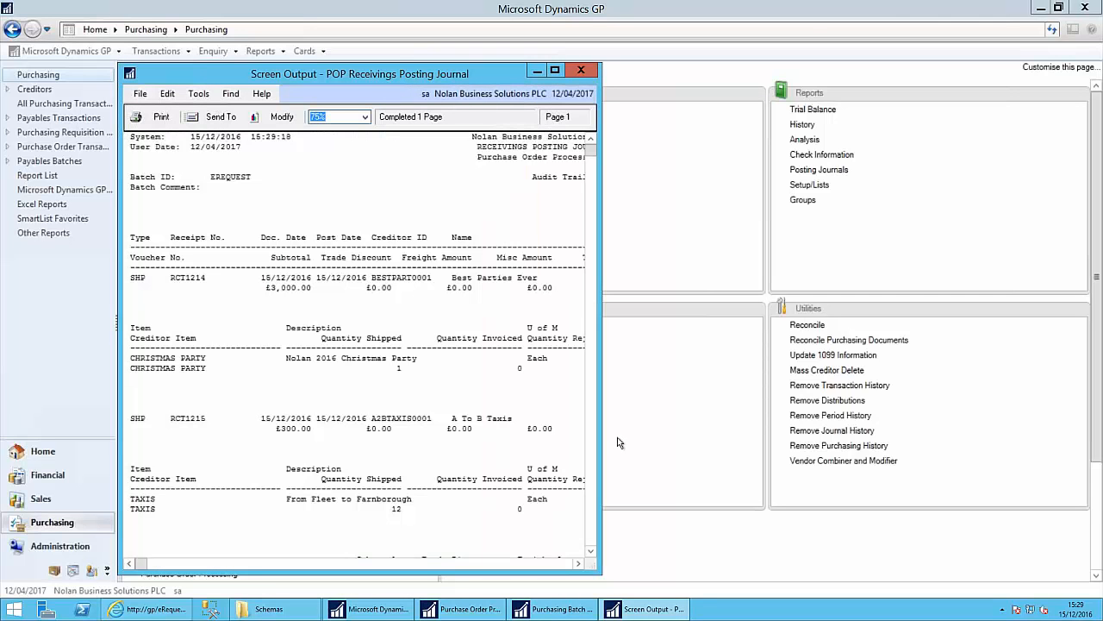
Review the receivings posting journal for the Christmas party and taxi shipments, and close it along with the batch entry.
scroll(488, 424, "down", 2)
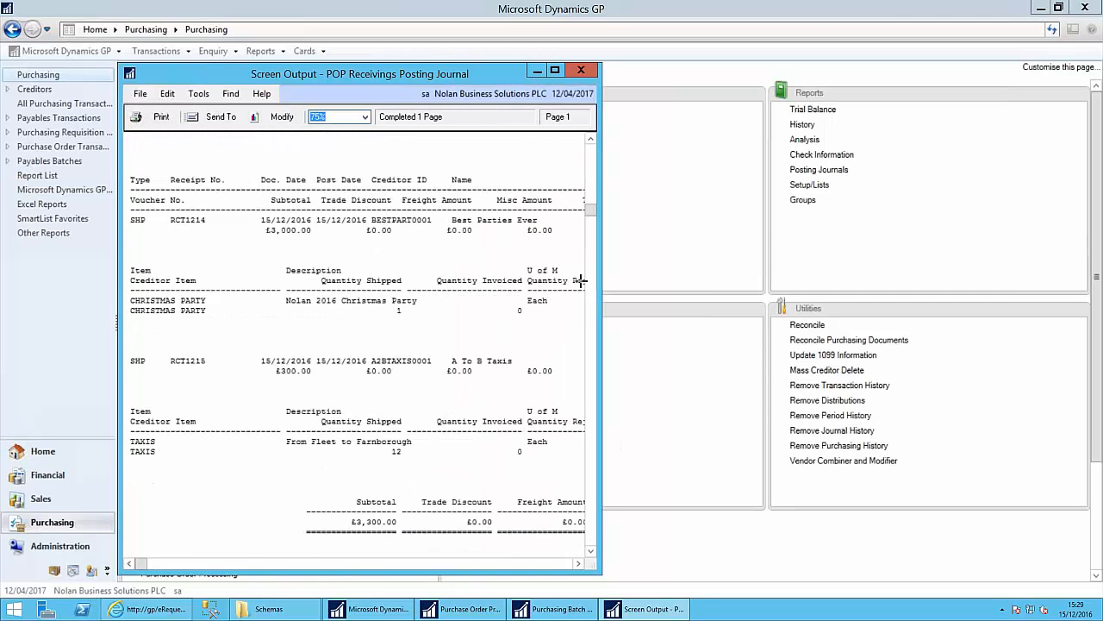
left_click(581, 70)
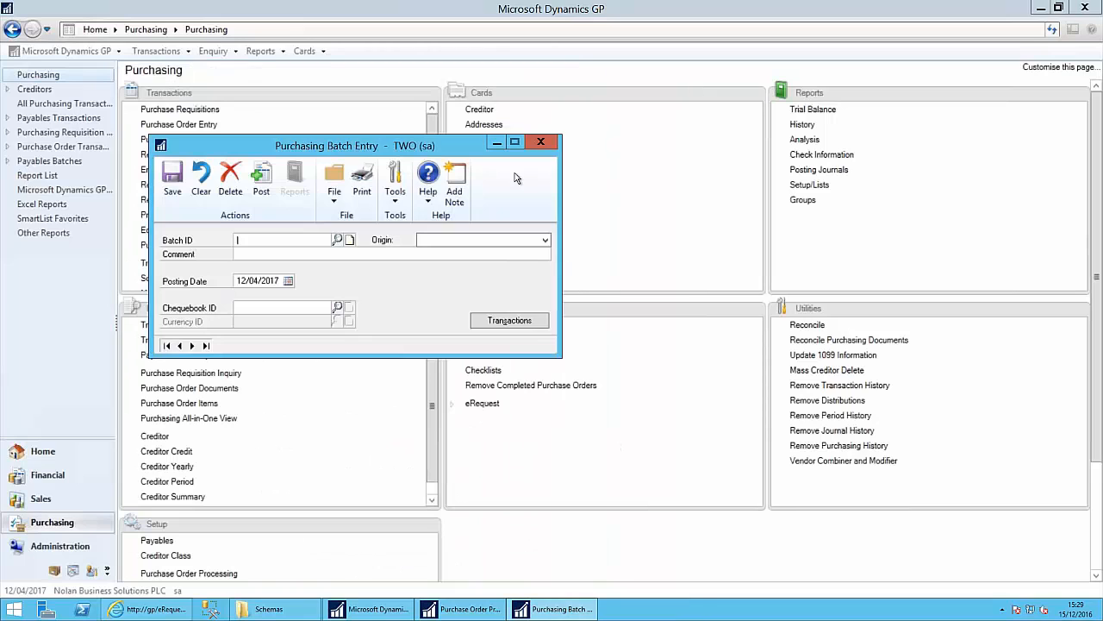
left_click(541, 143)
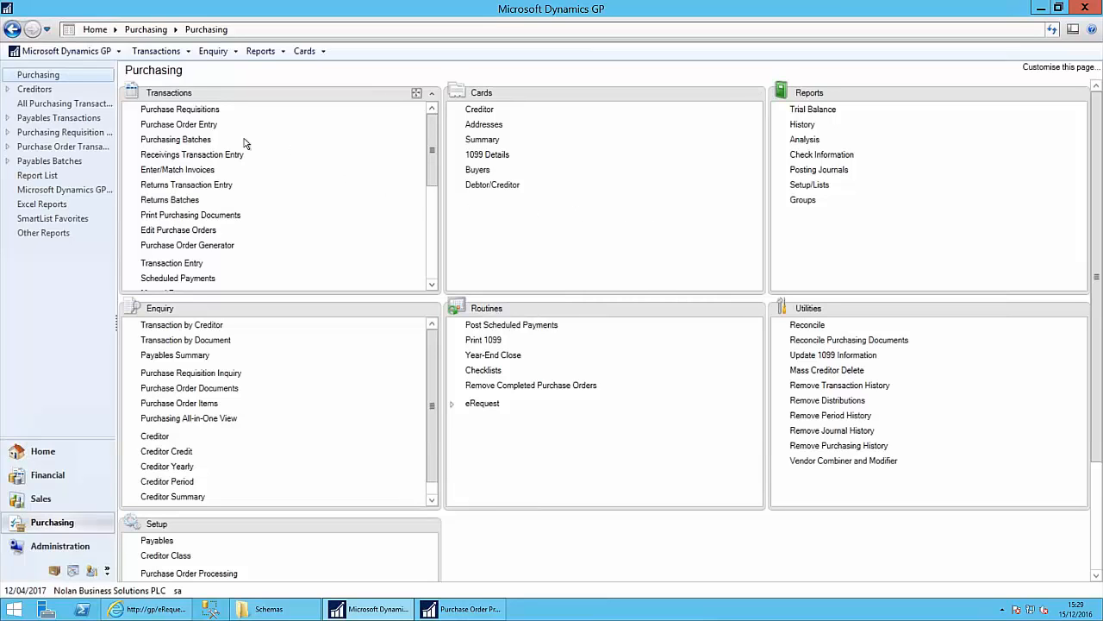
Start a purchasing invoice with creditor document number INVBEST001 and assign it to batch CS1204.
left_click(192, 170)
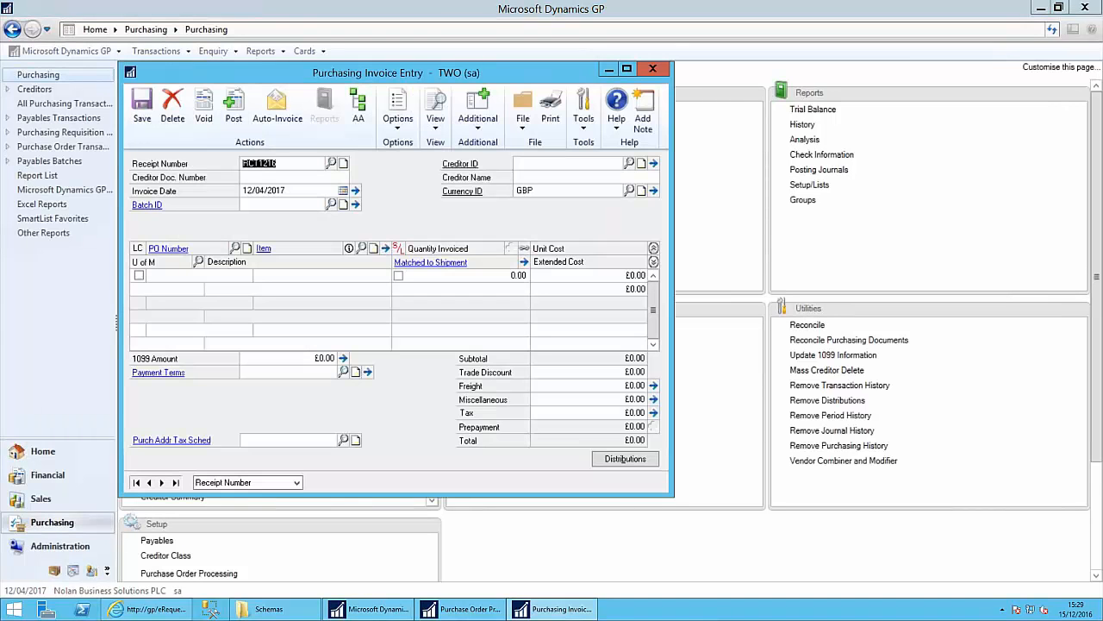
left_click(271, 178)
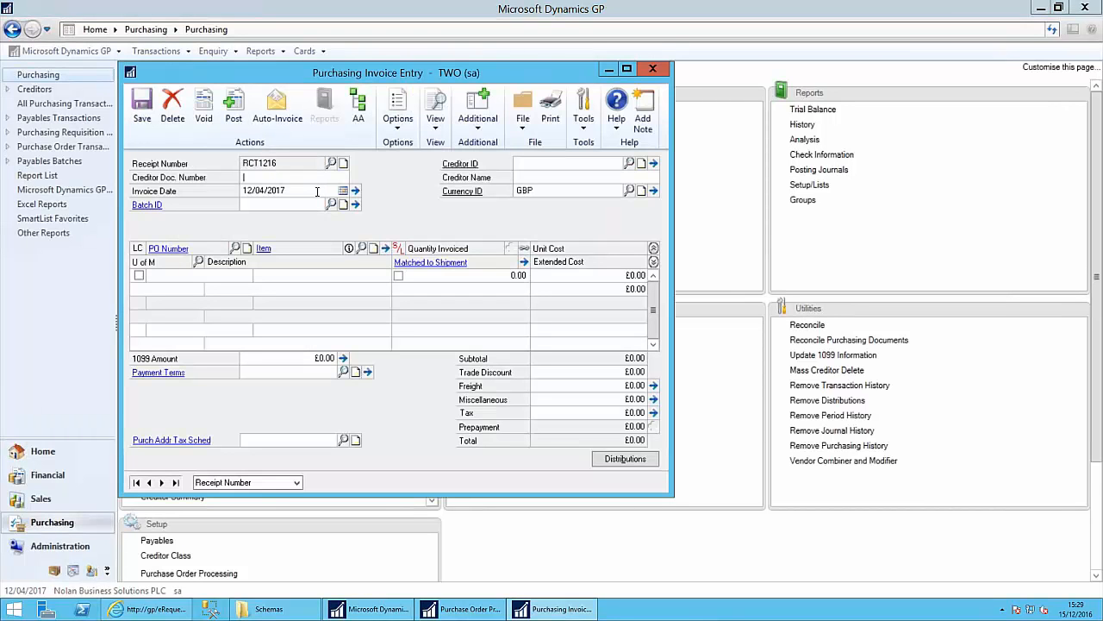
type("INVBEST001")
key("Tab")
key("Tab")
type("CS")
key("Down")
key("Down")
key("Tab")
Set the invoice's creditor to Best Parties Ever and decline adding project information for the vendor.
type("BEST")
key("Down")
key("Tab")
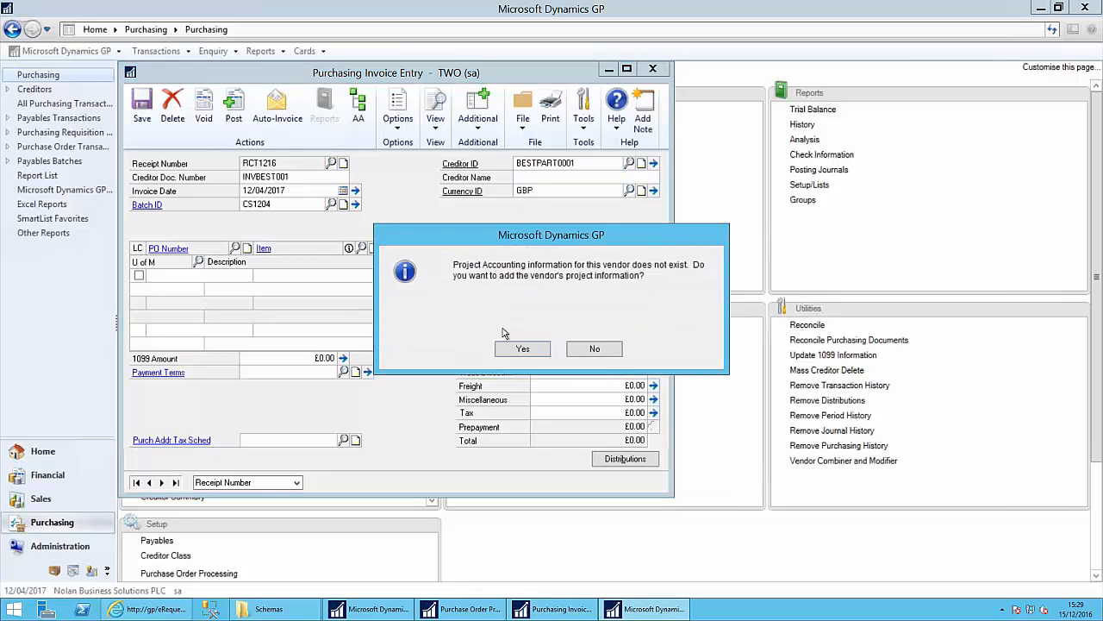
left_click(599, 348)
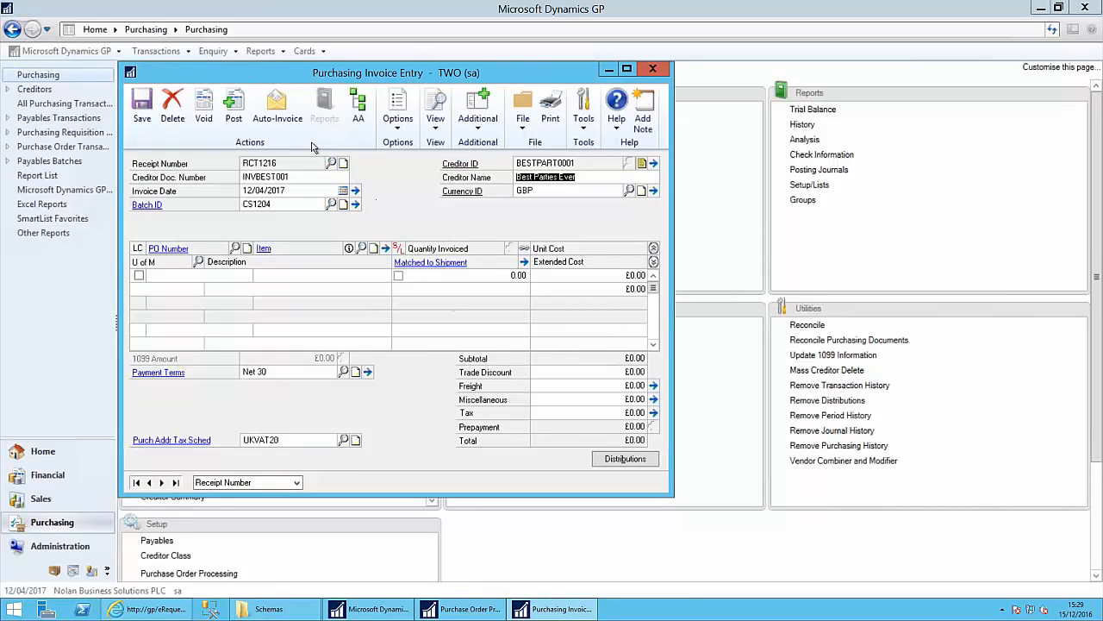
Auto-invoice the CHRISTMAS PARTY line of purchase order PO2103 onto the purchasing invoice.
left_click(277, 105)
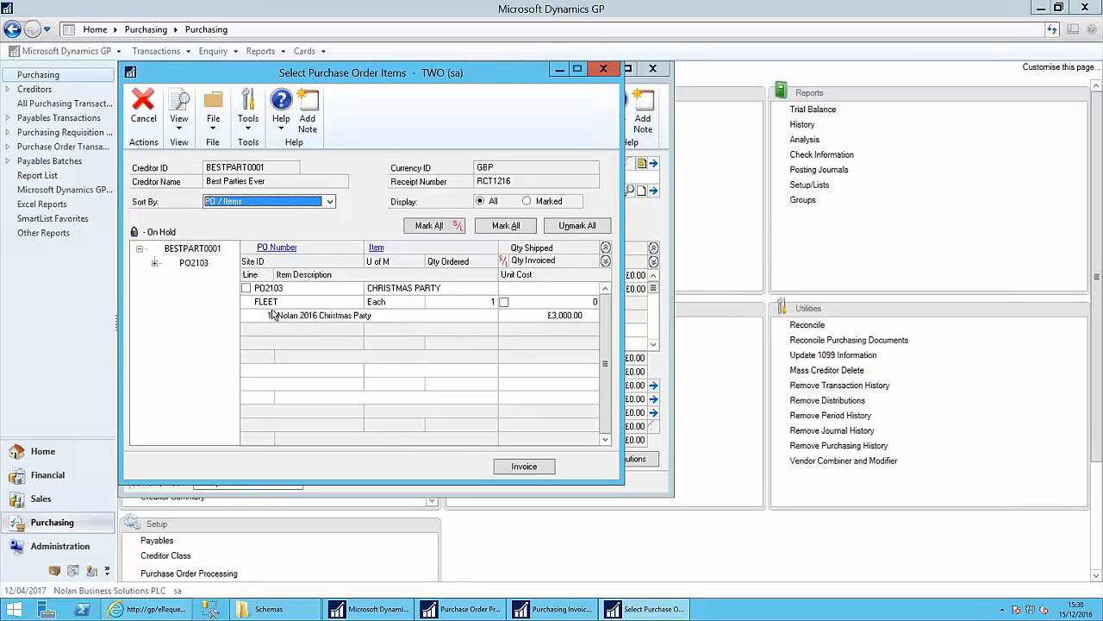
left_click(247, 289)
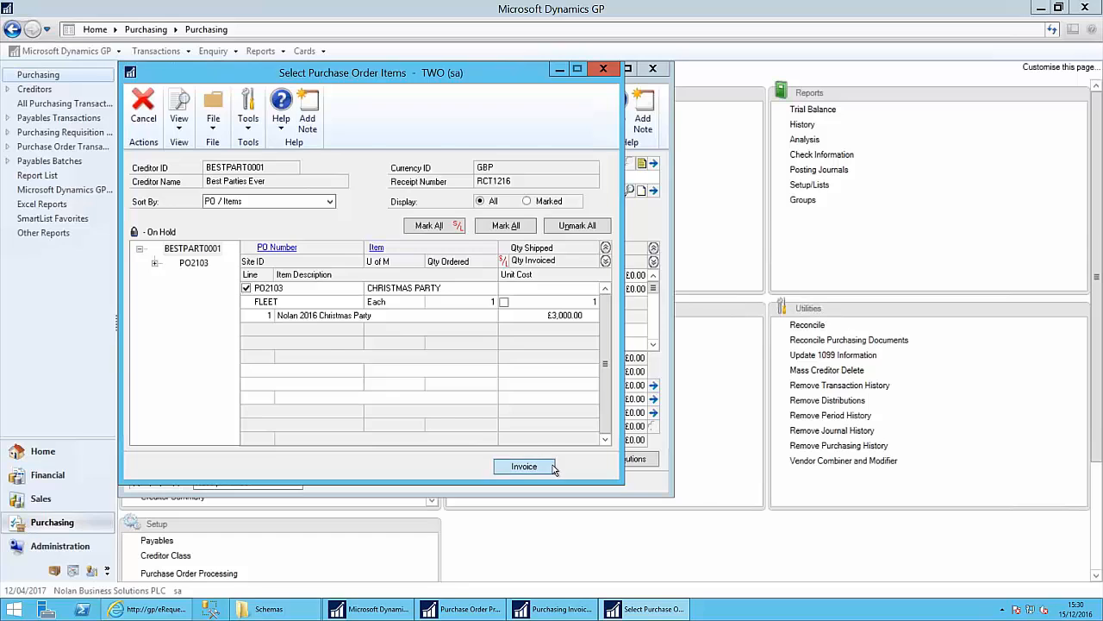
left_click(553, 464)
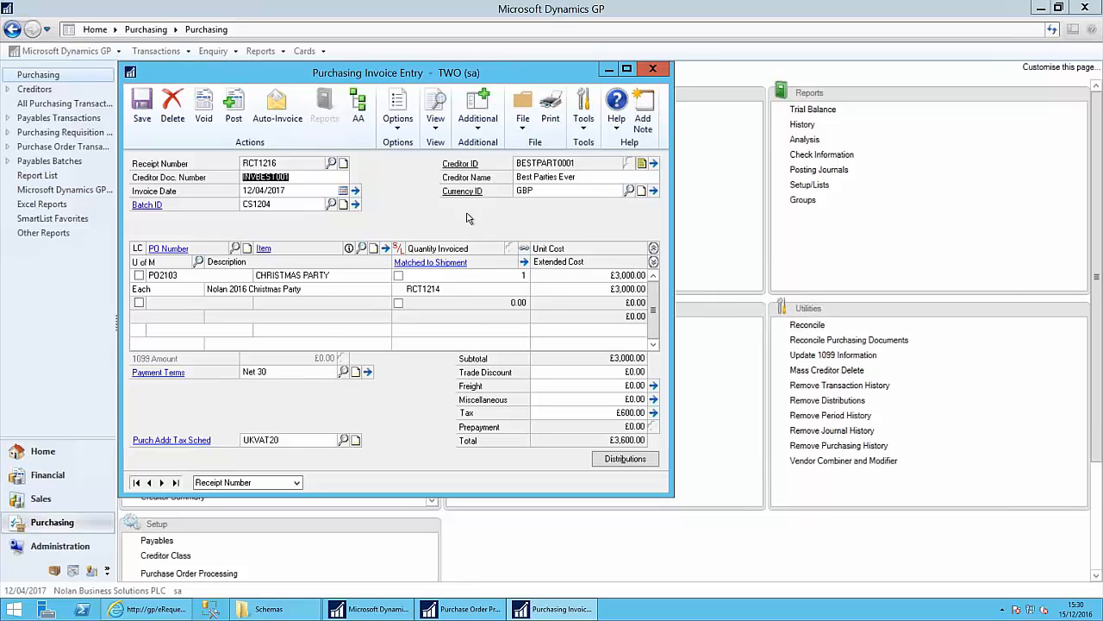
Print the invoice's barcode to screen and close the barcode report.
left_click(479, 121)
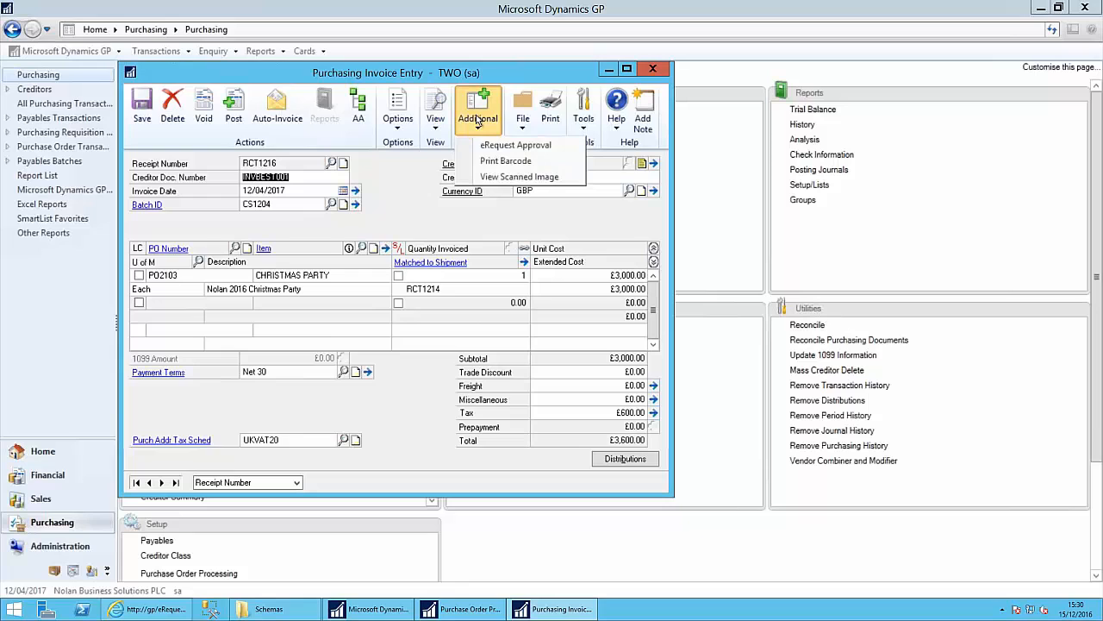
left_click(507, 162)
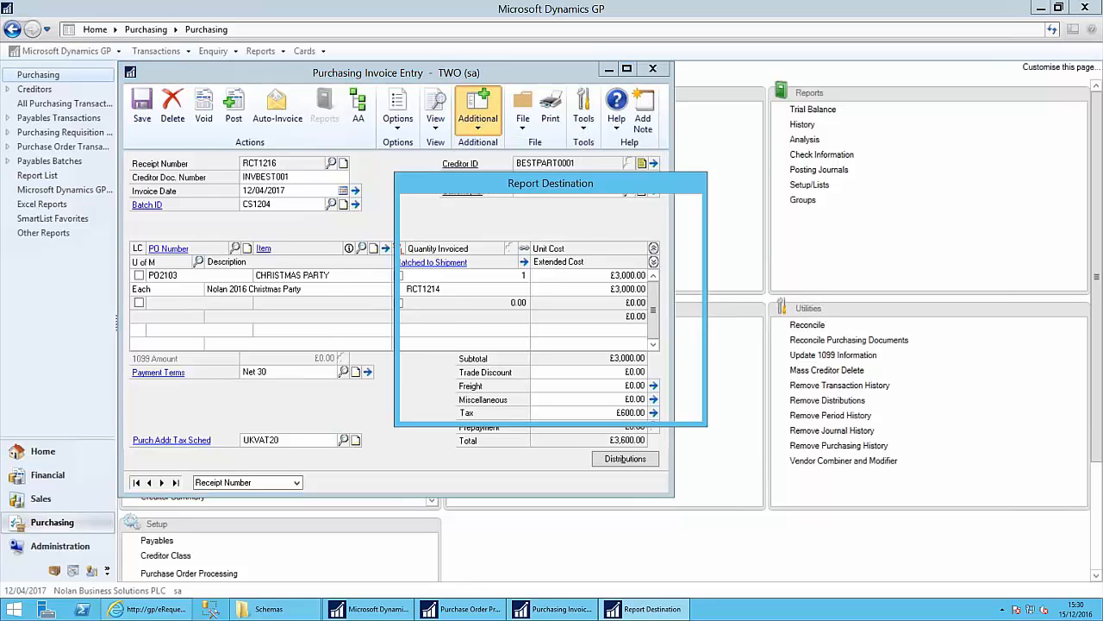
left_click(425, 301)
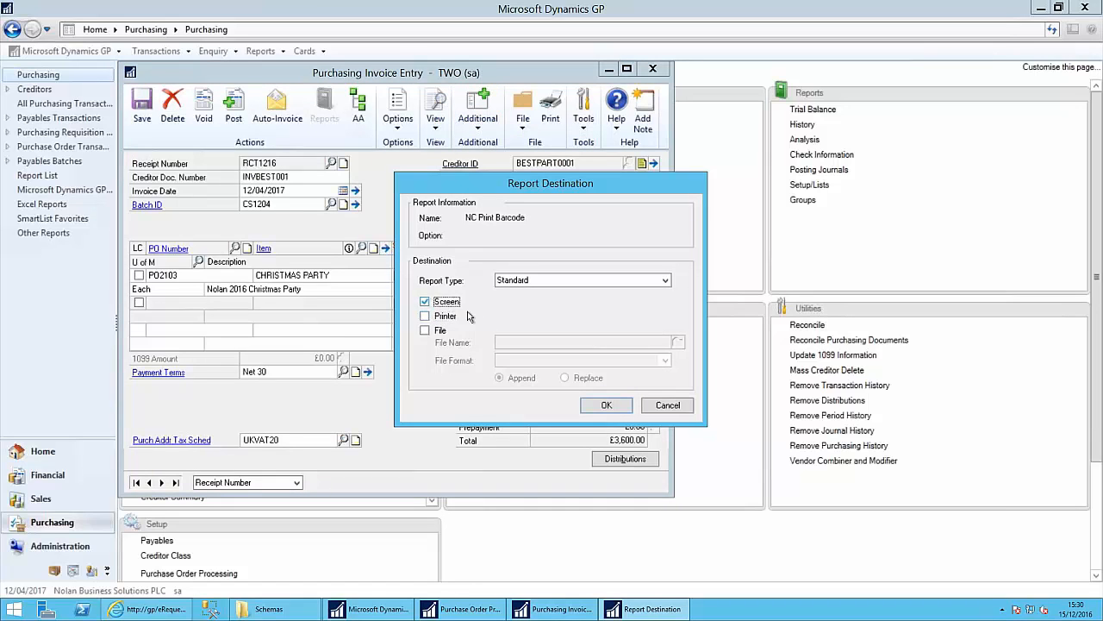
left_click(606, 405)
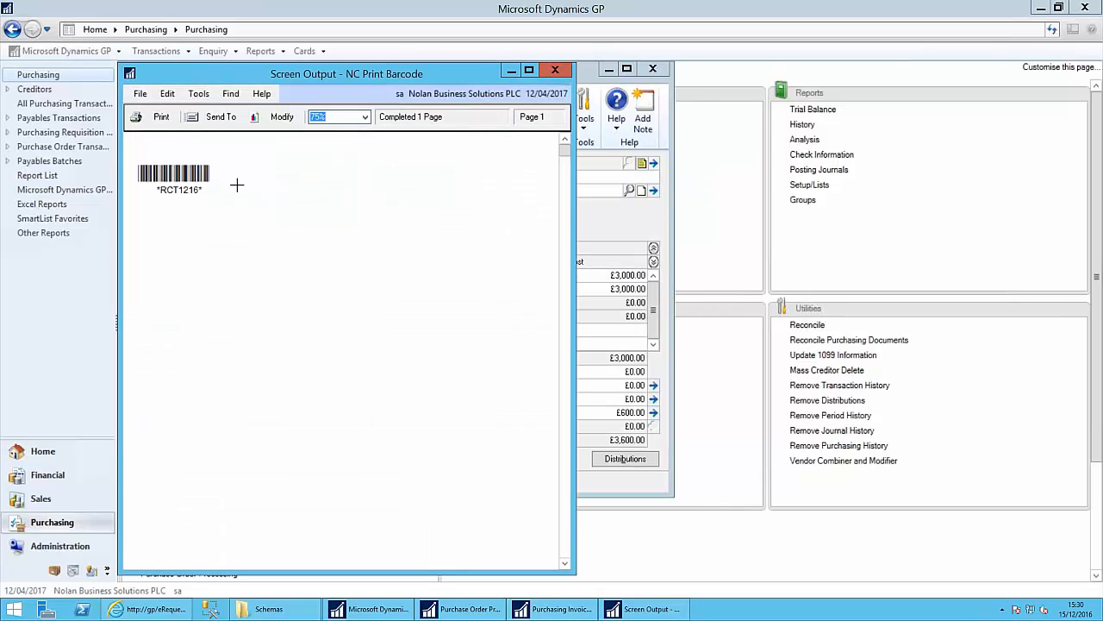
left_click(556, 70)
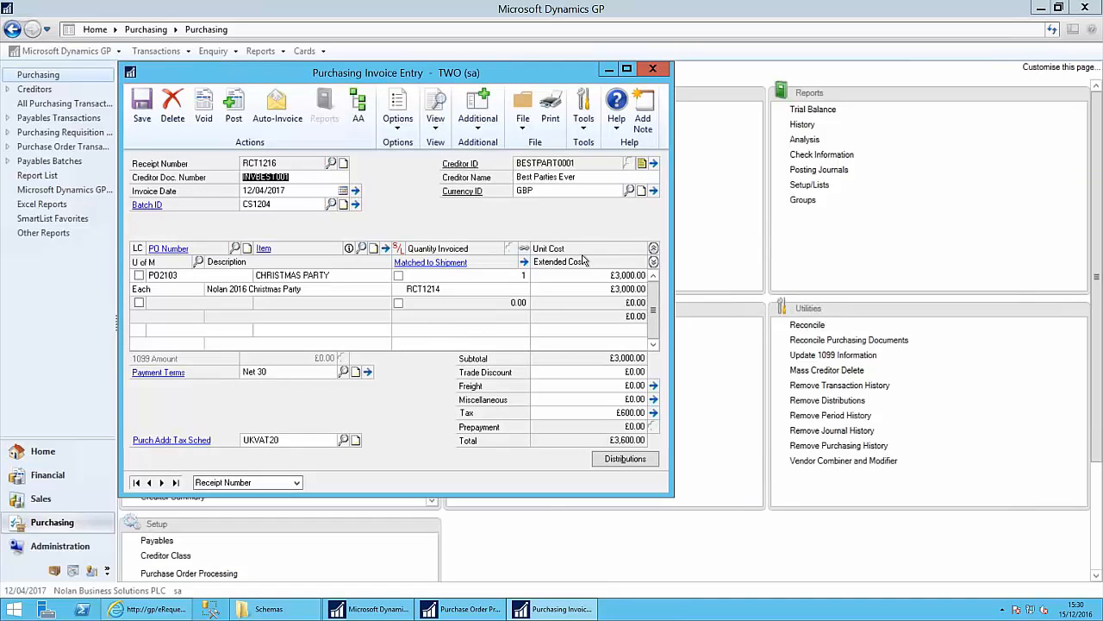
Examine the scanned image of the Best Parties Ever invoice, close it, and return to the purchasing invoice entry.
left_click(481, 125)
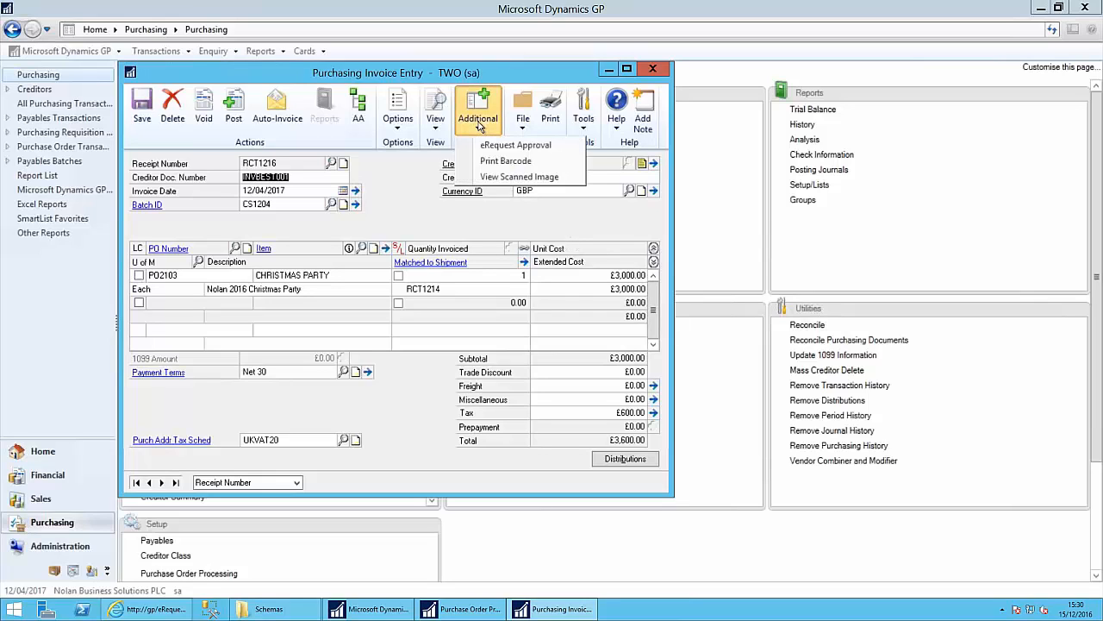
left_click(509, 180)
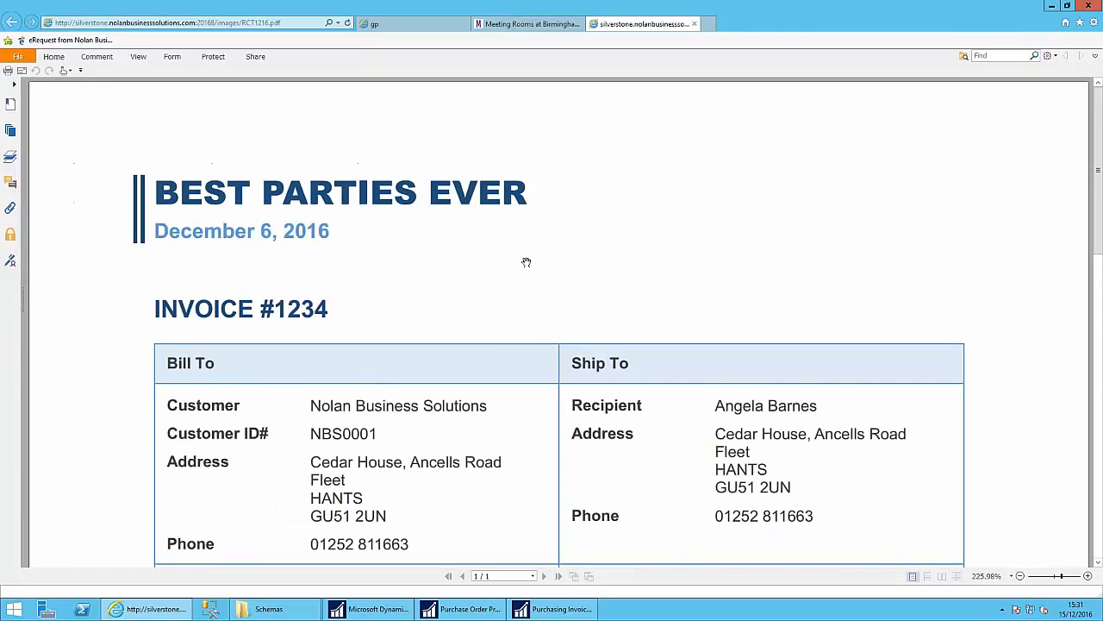
scroll(525, 262, "down", 4)
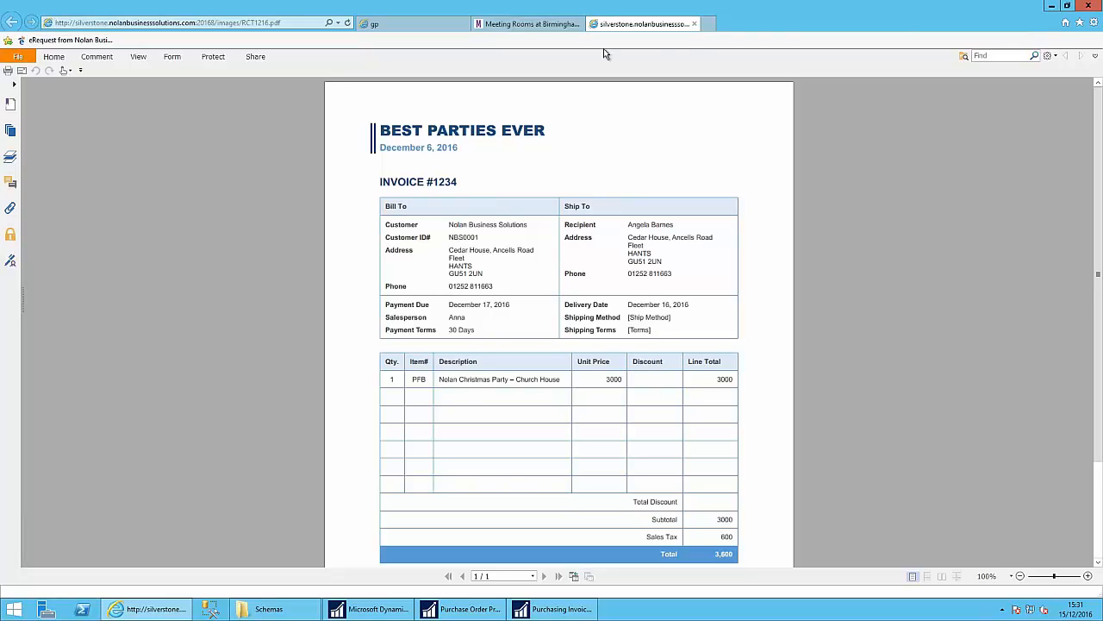
left_click(697, 26)
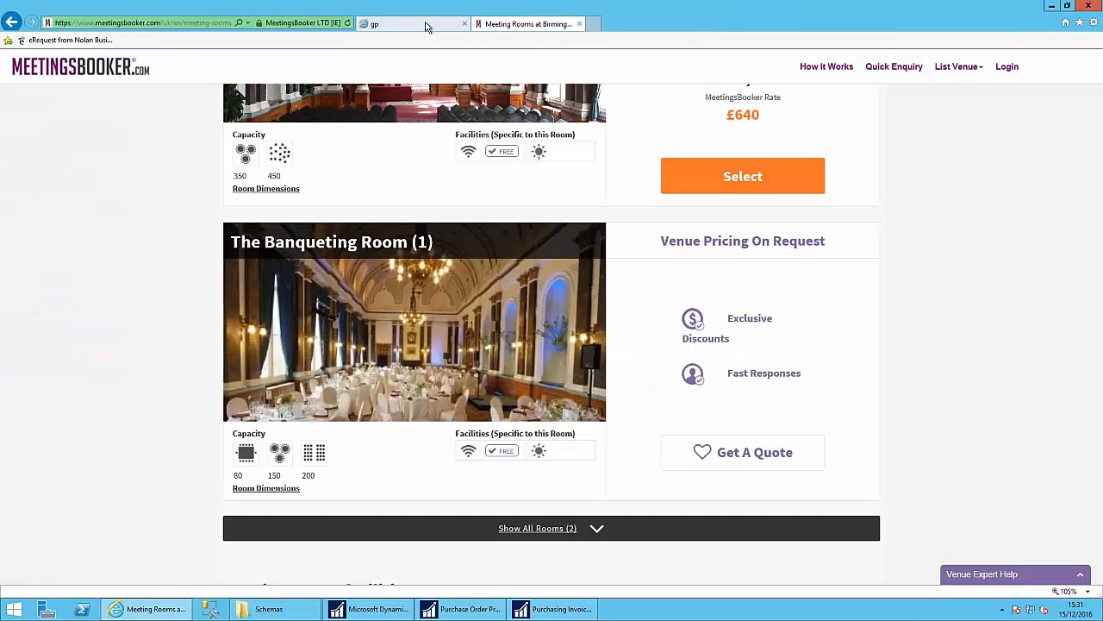
left_click(425, 27)
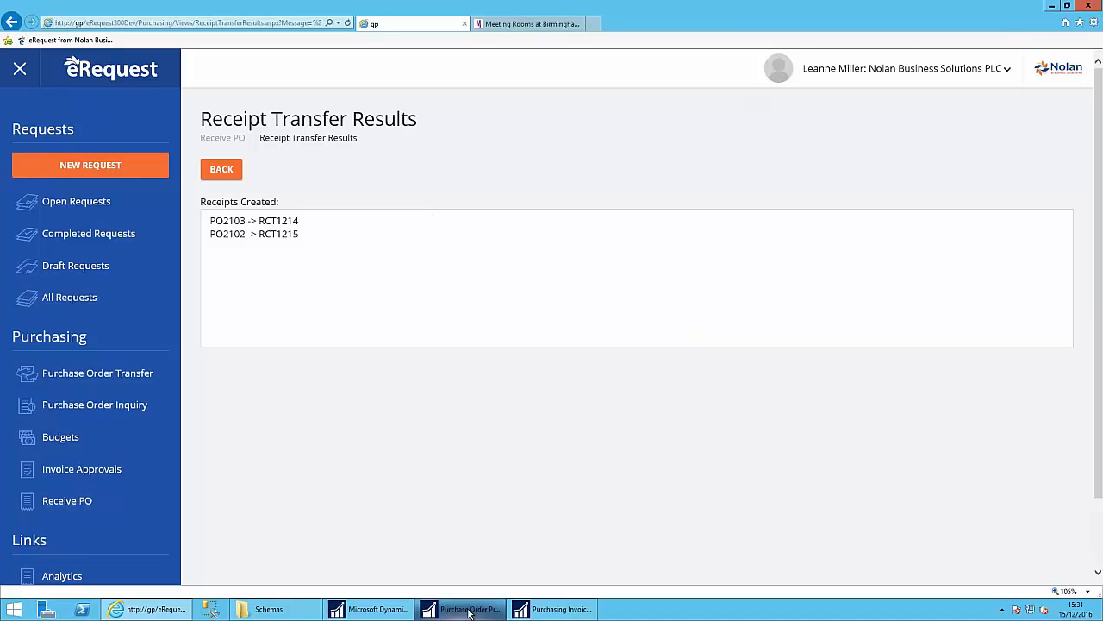
left_click(554, 610)
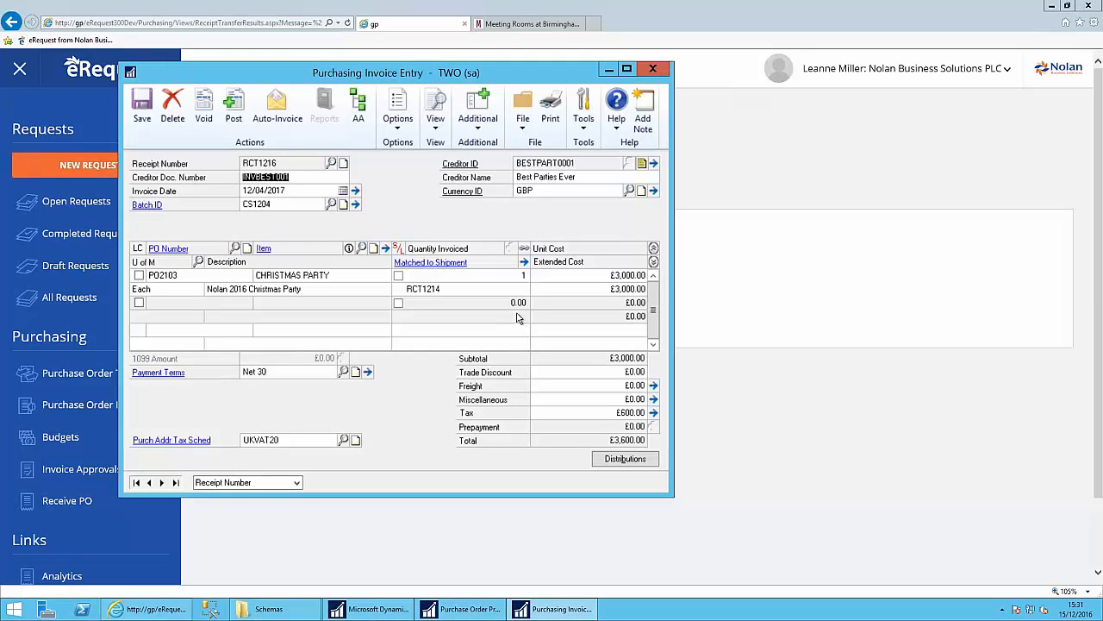
Set the CHRISTMAS PARTY line's unit cost to £3,100.00 and accept the cost difference from the matched shipment.
left_click(602, 275)
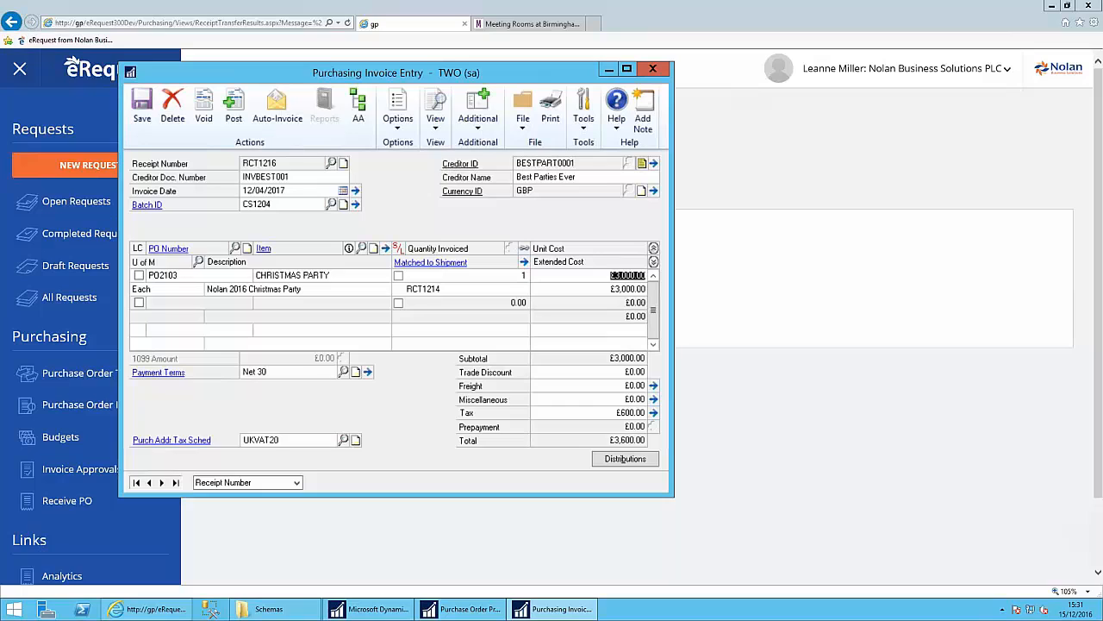
type("3.01")
key("BackSpace")
key("BackSpace")
key("BackSpace")
type("3,100.00")
key("Tab")
key("Tab")
key("Tab")
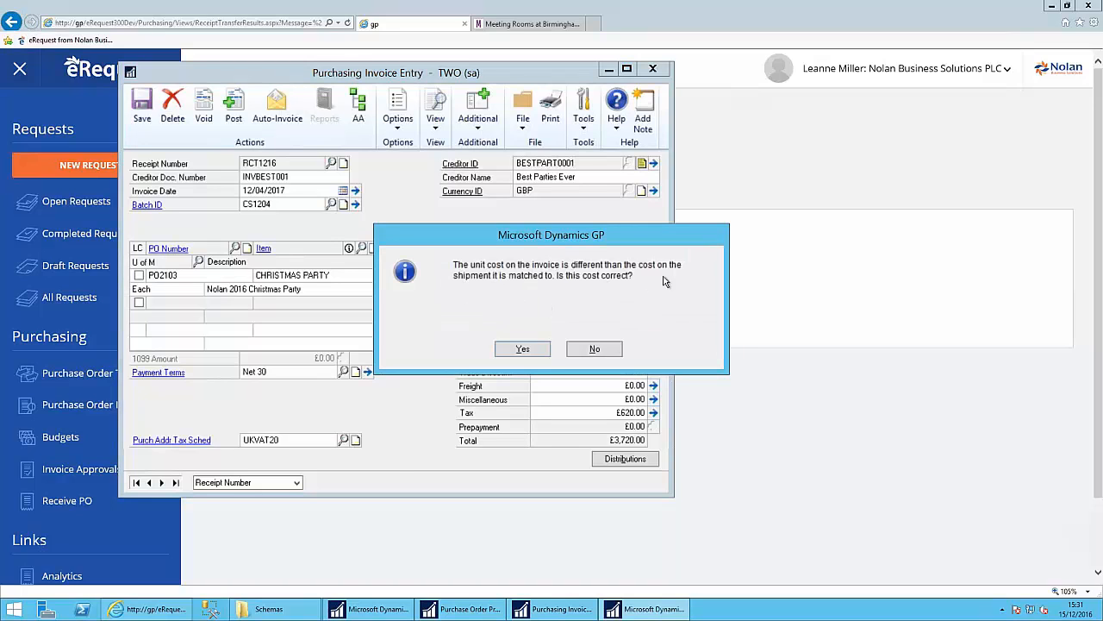
left_click(528, 350)
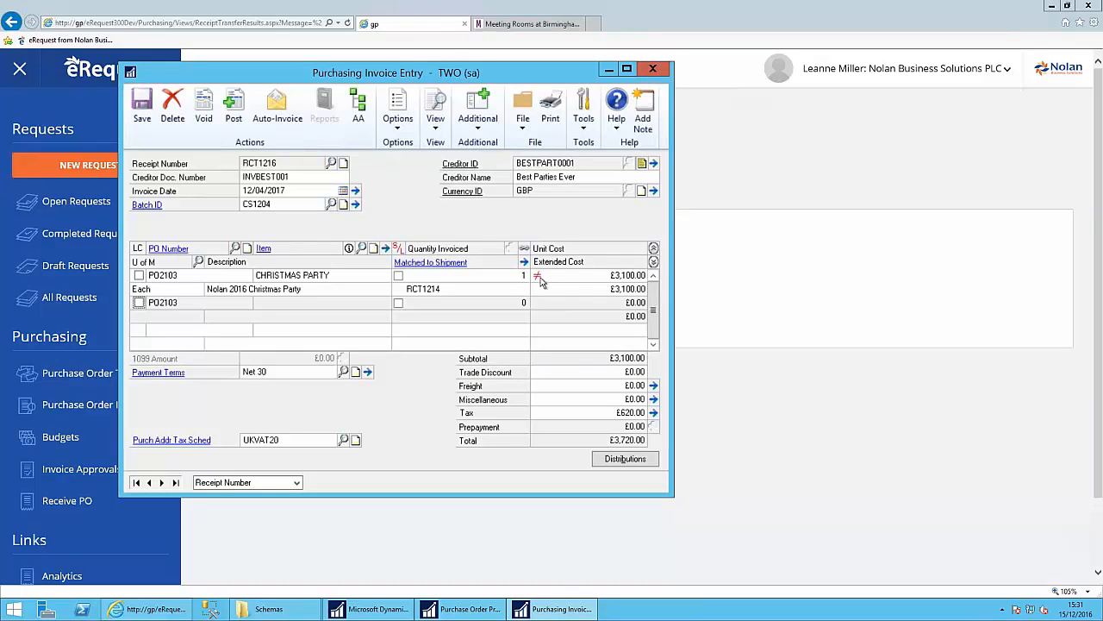
Accept the invoice's eRequest approval settings with rule ADMIN and approval before posting, save the invoice, and close purchasing invoice entry.
left_click(477, 121)
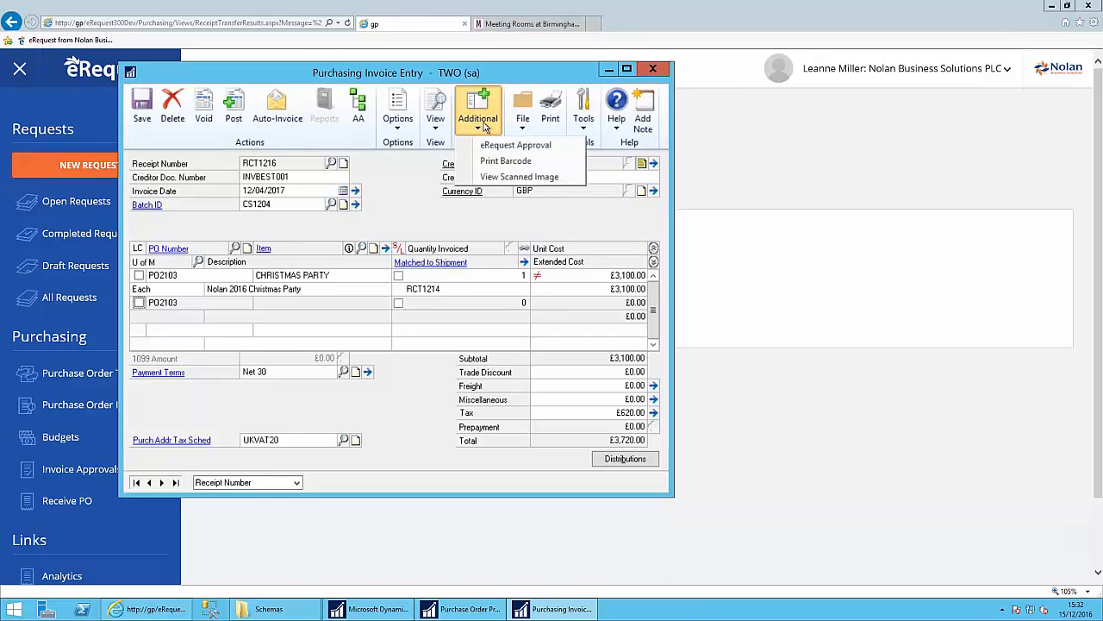
left_click(495, 146)
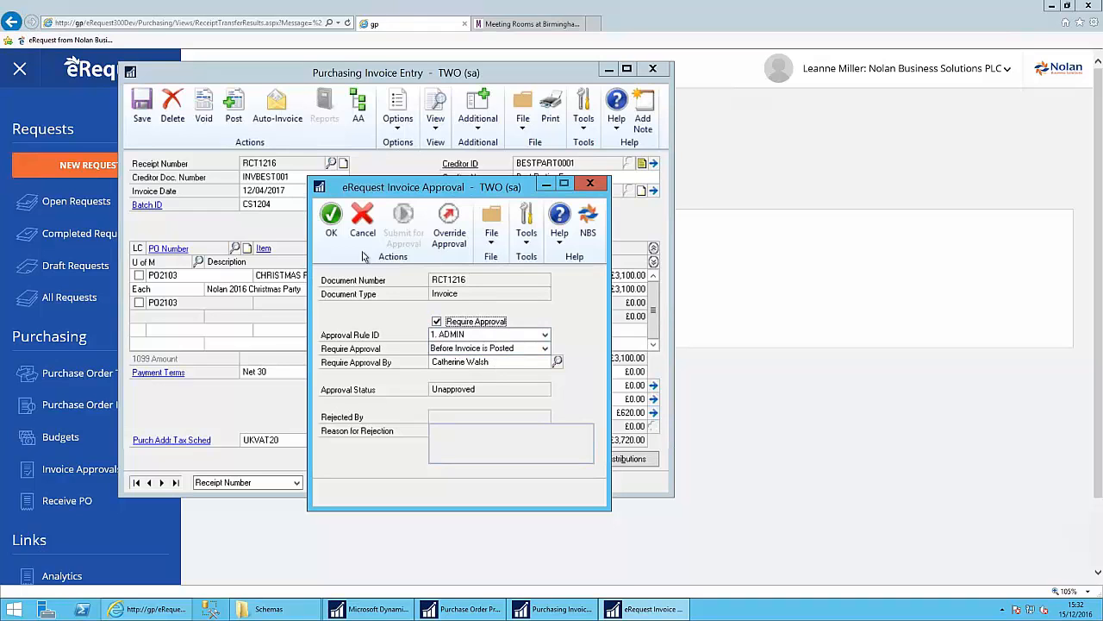
left_click(331, 220)
left_click(142, 106)
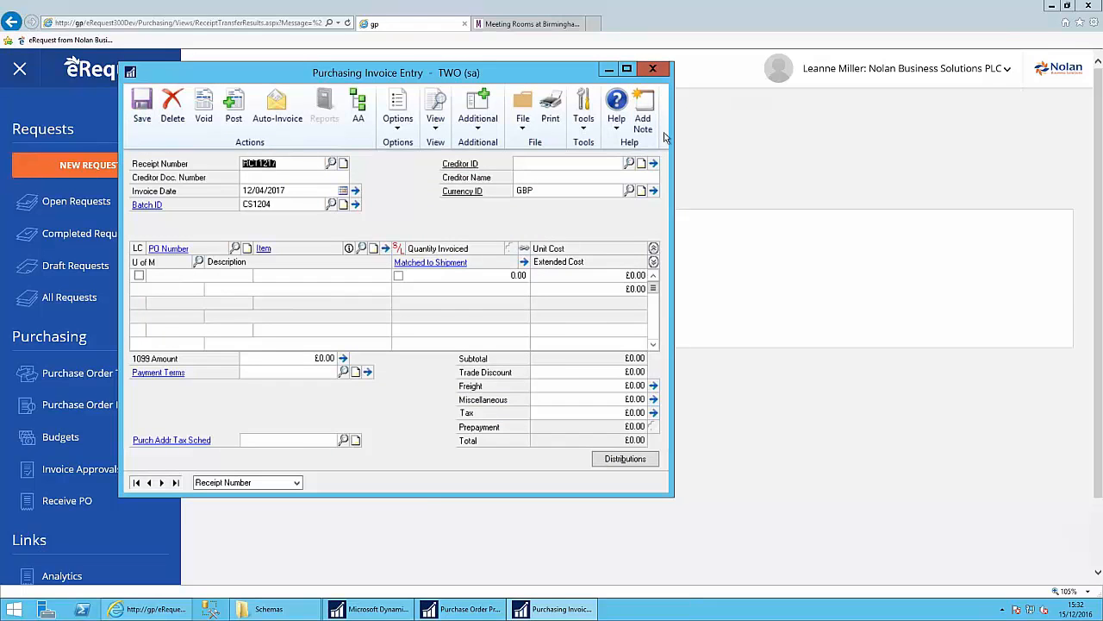
left_click(653, 69)
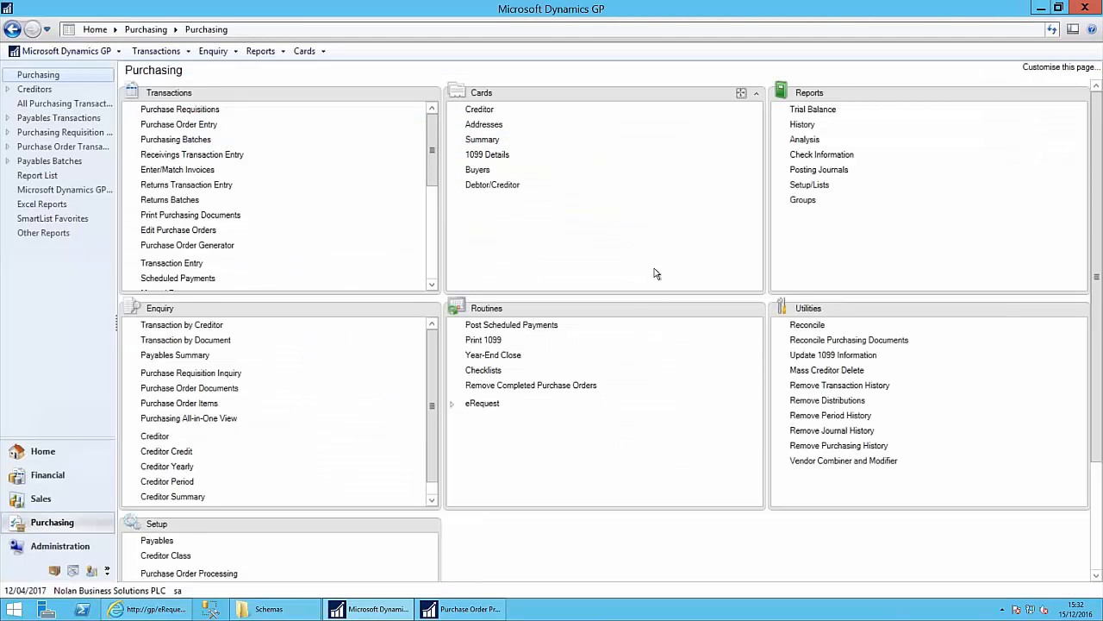
Switch to eRequest, log out, and log in with the invoice approver's login ID and password.
left_click(156, 609)
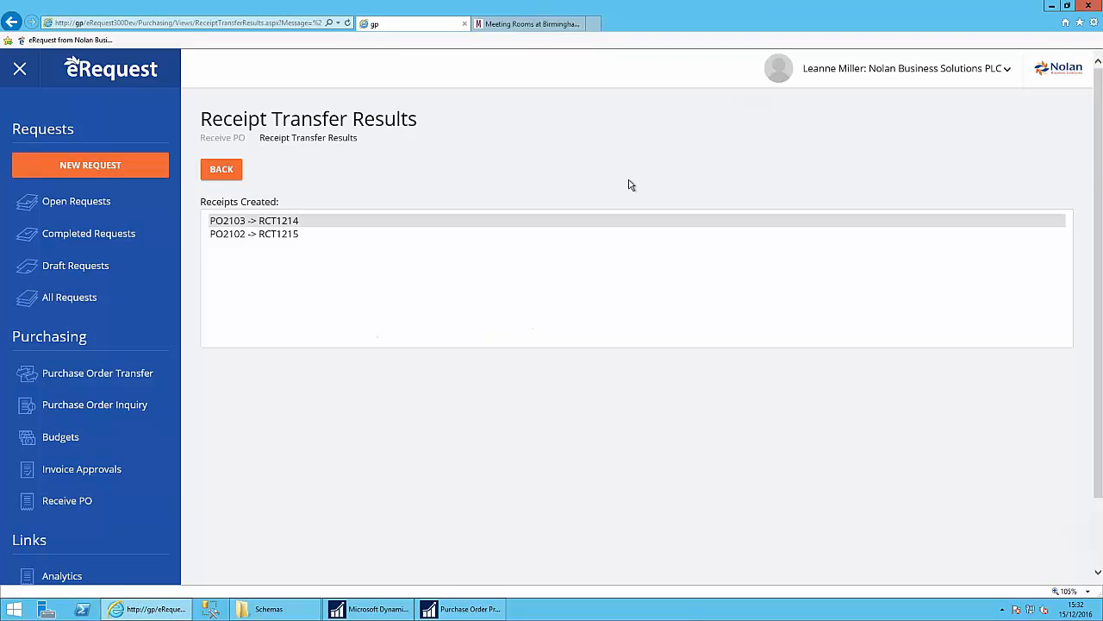
left_click(921, 72)
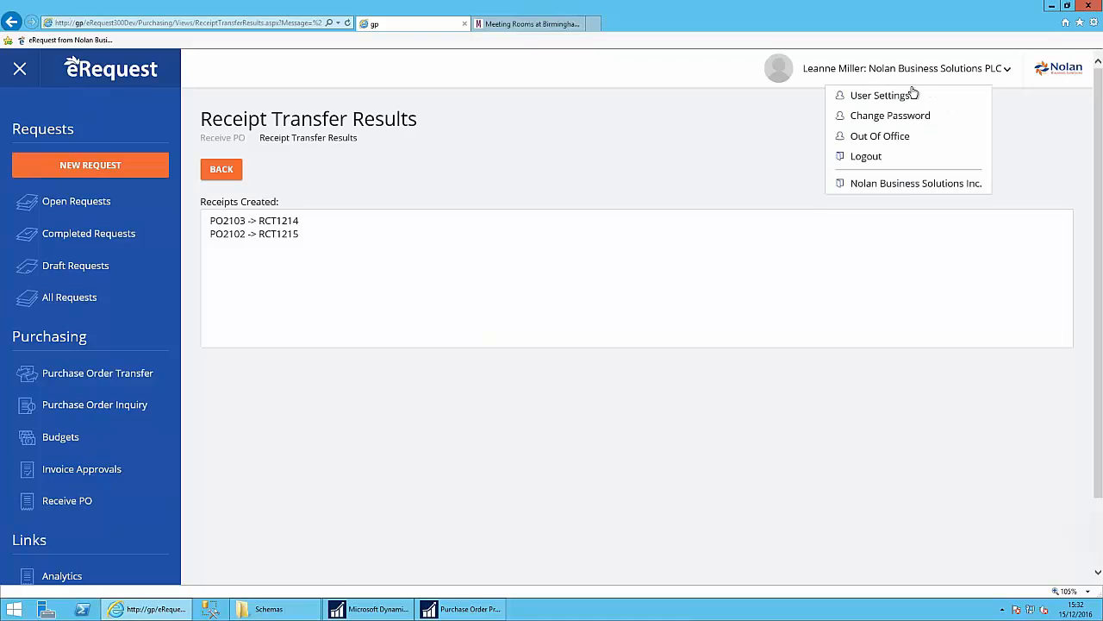
left_click(888, 161)
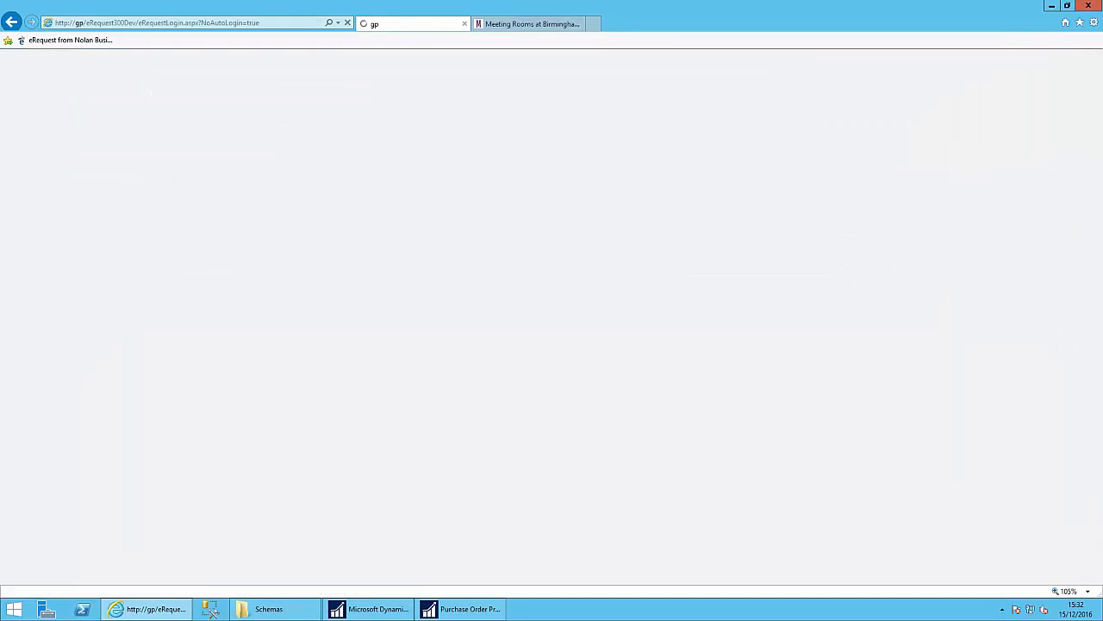
type("Catherine")
key("Tab")
type("********")
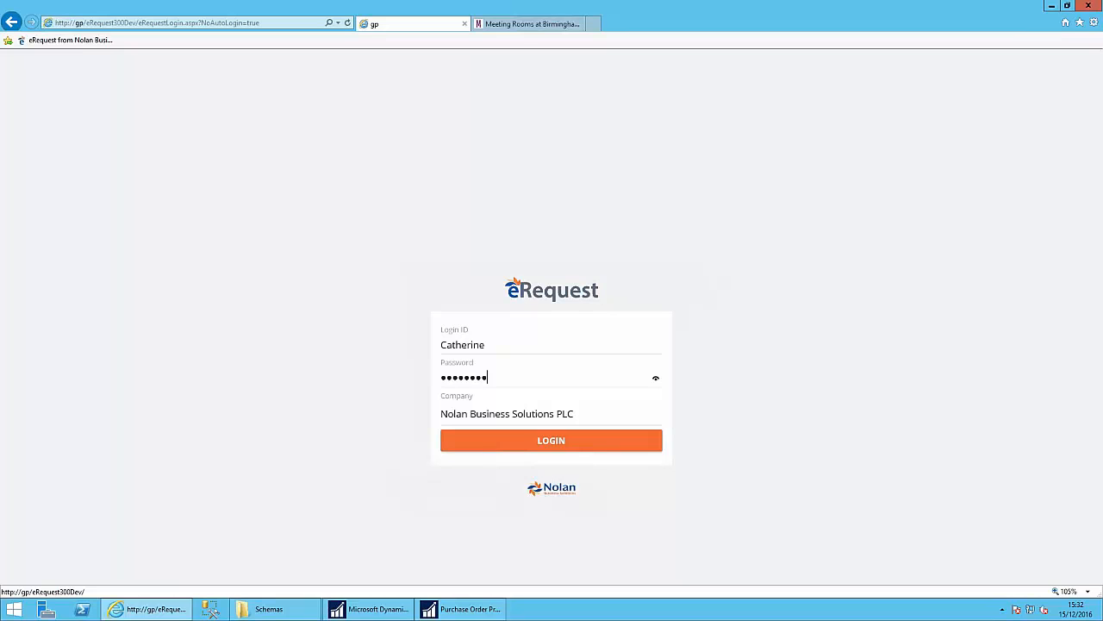
left_click(514, 446)
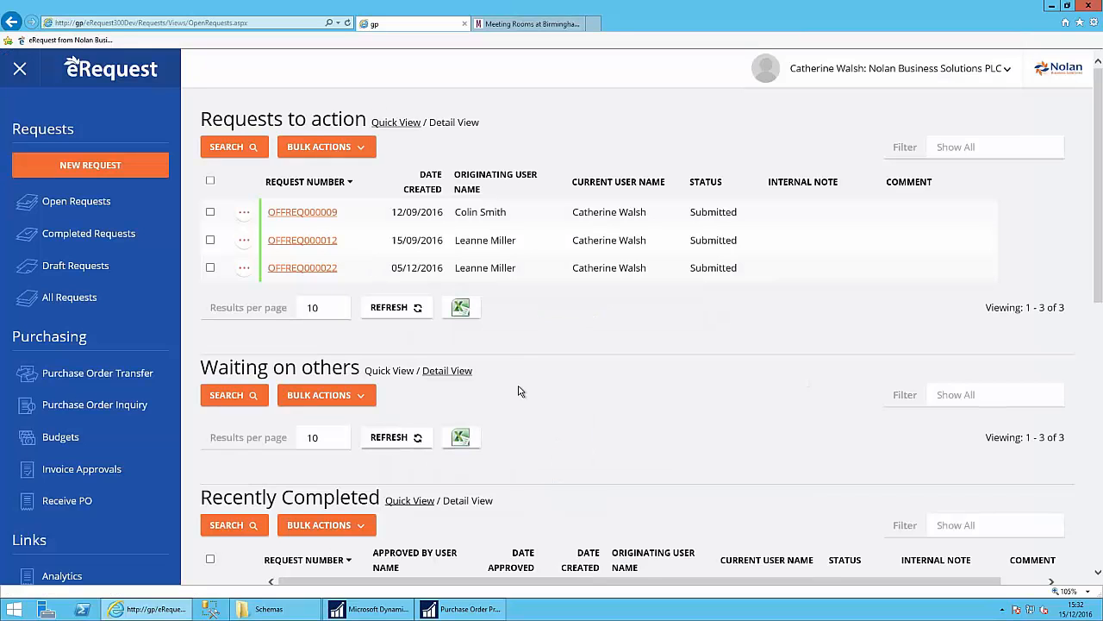
Open the invoices awaiting approval, examine the scanned image of invoice RCT1216, and return to the approvals list.
scroll(523, 394, "down", 2)
scroll(523, 394, "down", 2)
scroll(525, 392, "up", 4)
left_click(98, 468)
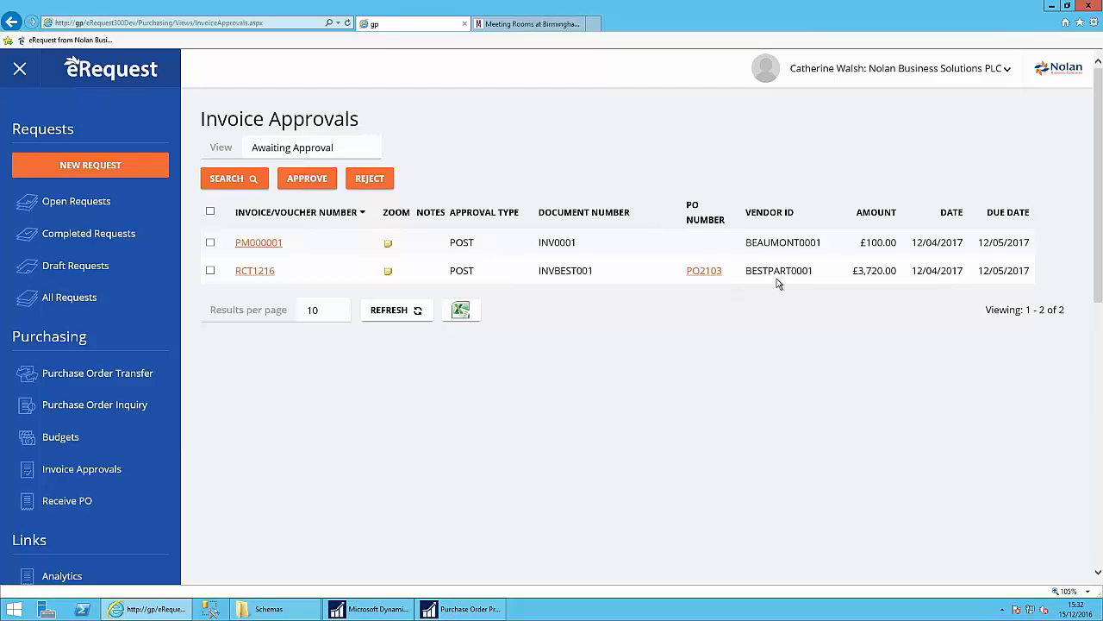
left_click(389, 273)
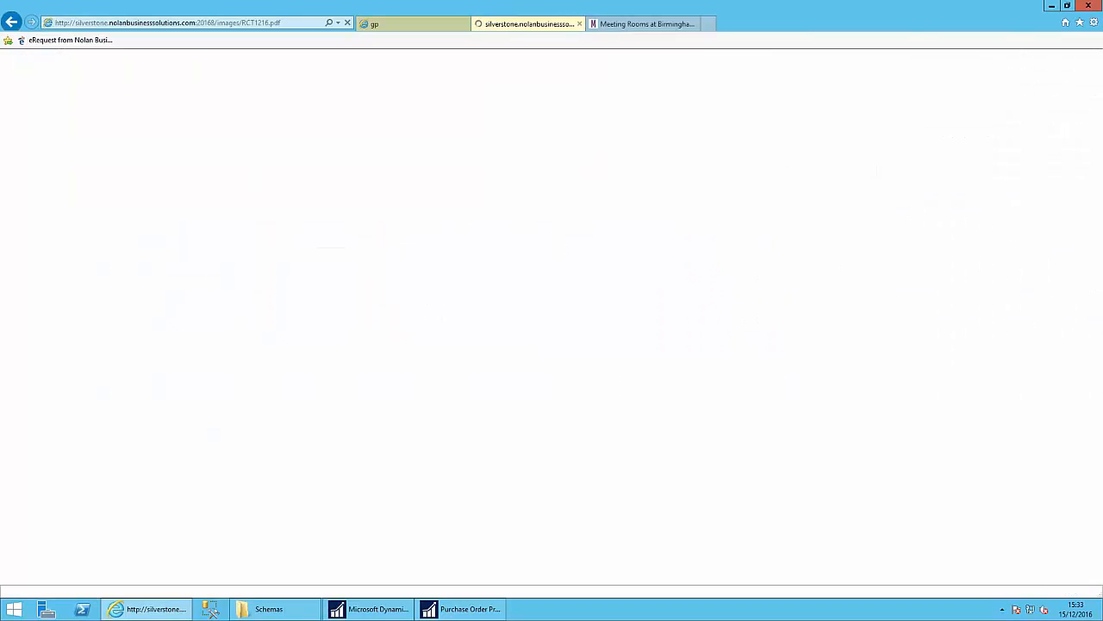
scroll(559, 321, "down", 2)
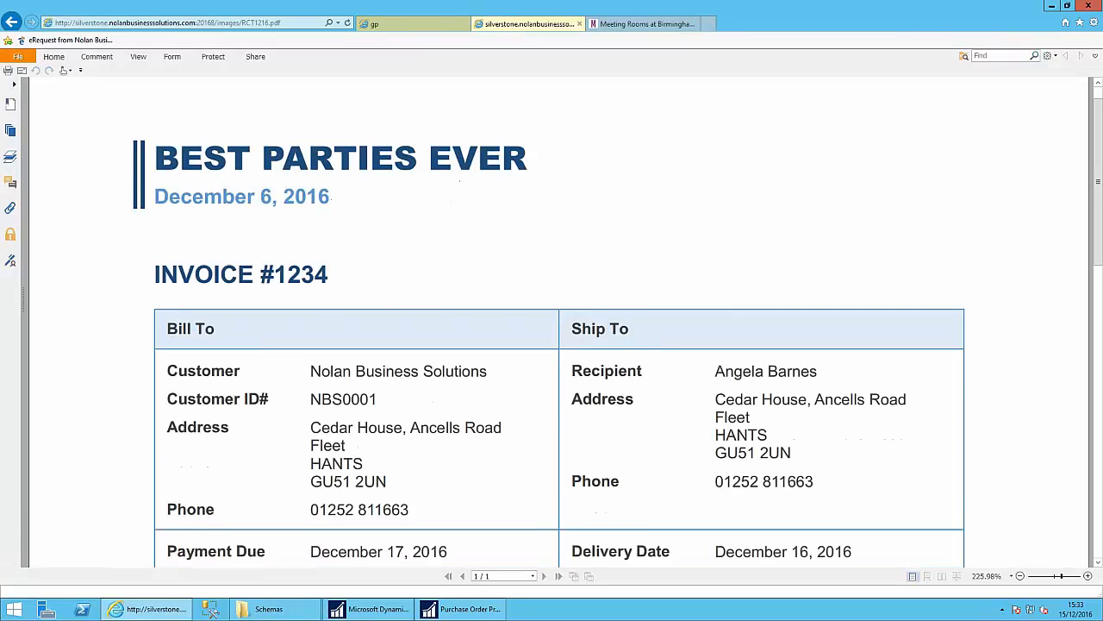
scroll(558, 322, "down", 2)
scroll(558, 321, "up", 4)
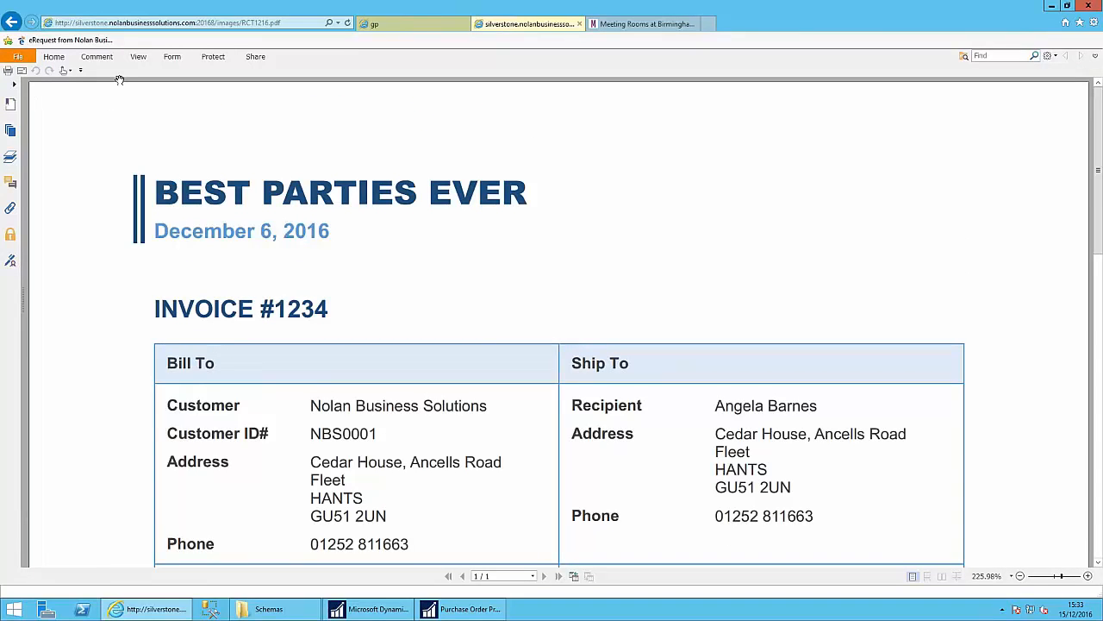
left_click(406, 24)
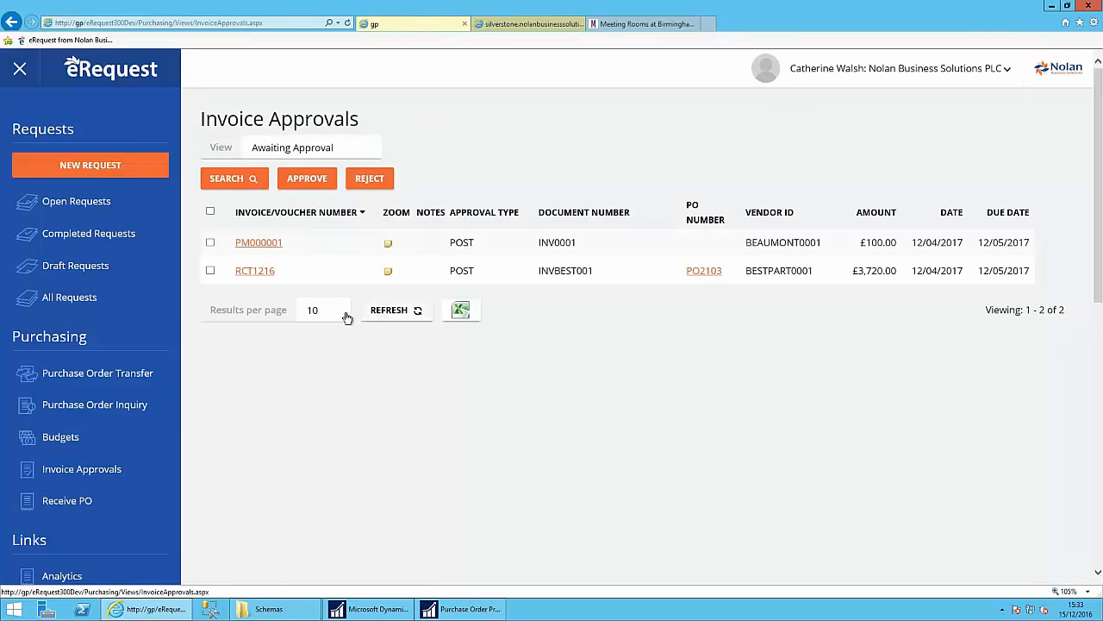
Review the detail of invoice RCT1216 and its purchase order details, returning to the invoice detail.
left_click(257, 274)
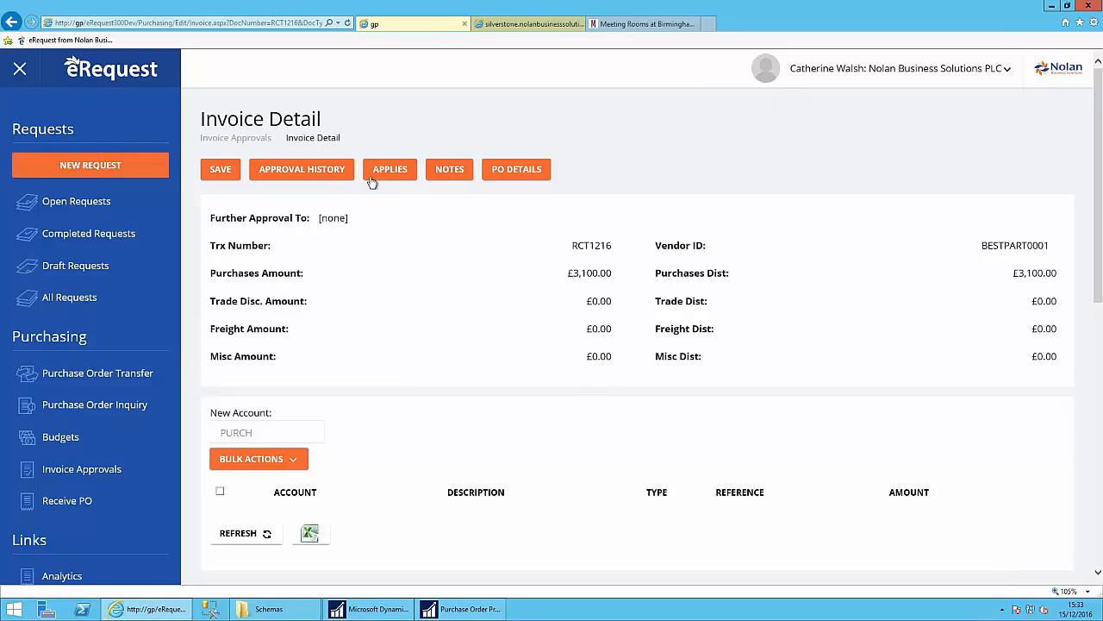
left_click(521, 173)
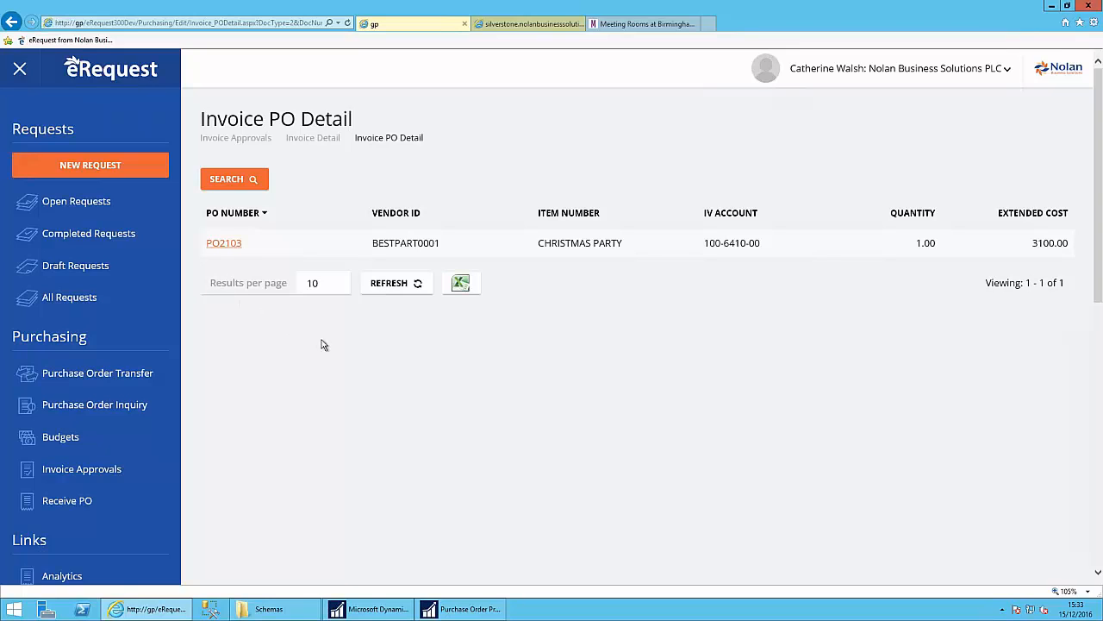
left_click(312, 140)
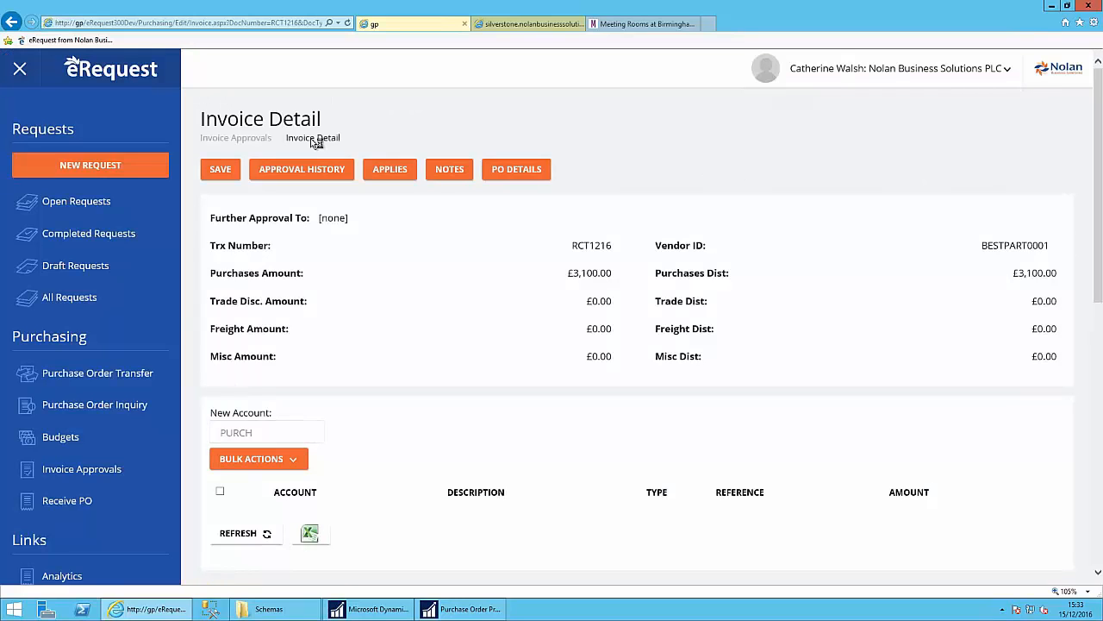
Add the note "Yes this is OK - we added an extra person" to invoice RCT1216.
left_click(453, 173)
left_click(360, 182)
type("Yes this is OK - we added")
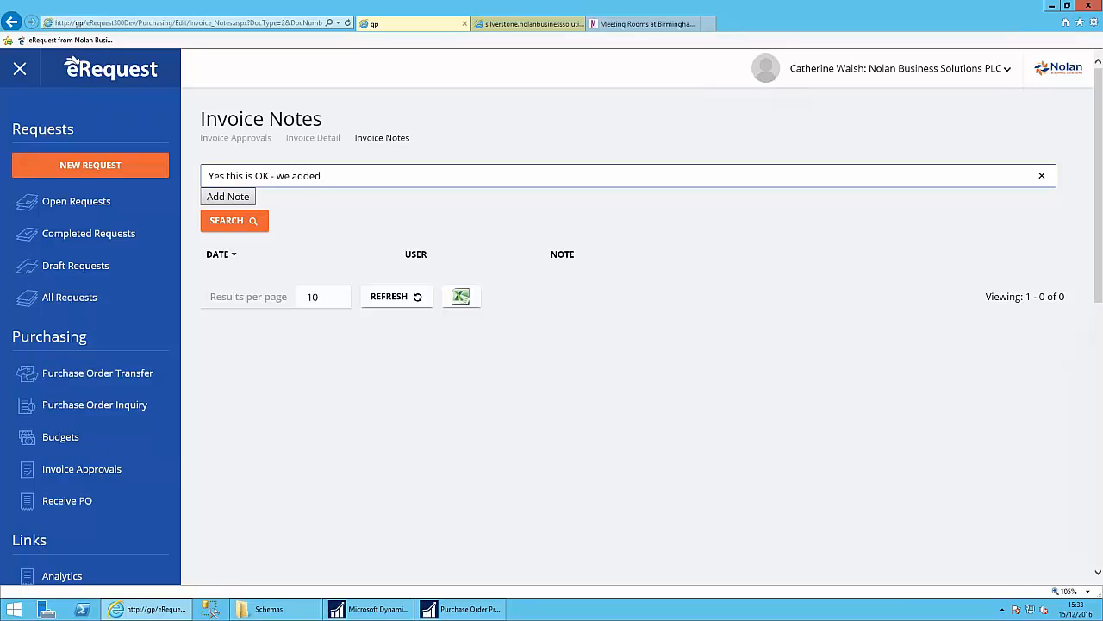
type(" an extra person")
left_click(228, 197)
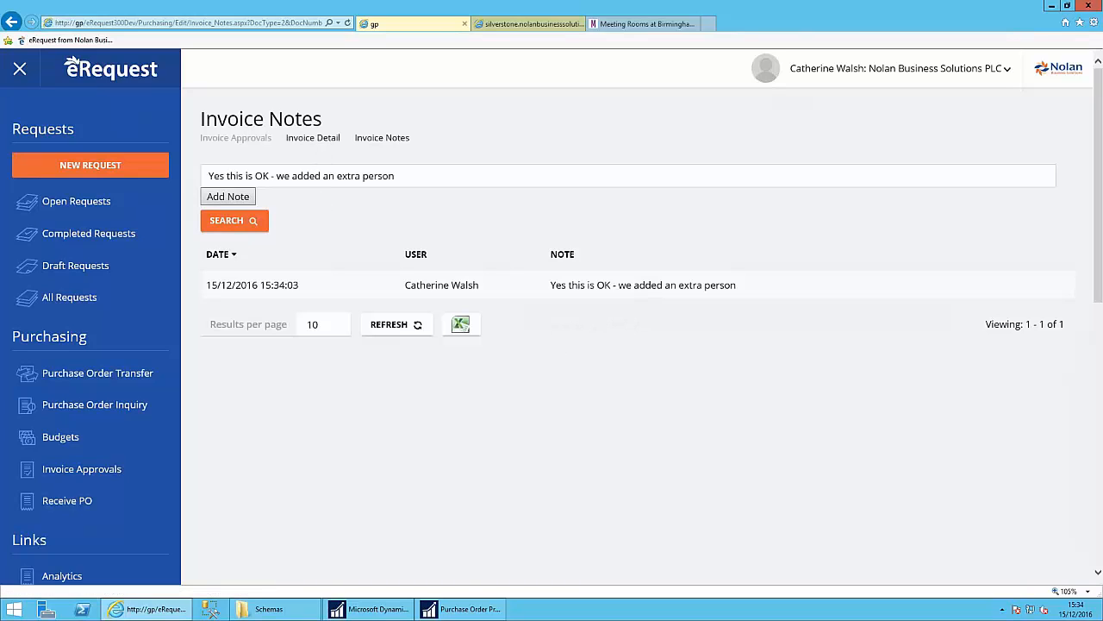
Return to the invoice approvals list and approve invoice RCT1216.
left_click(240, 138)
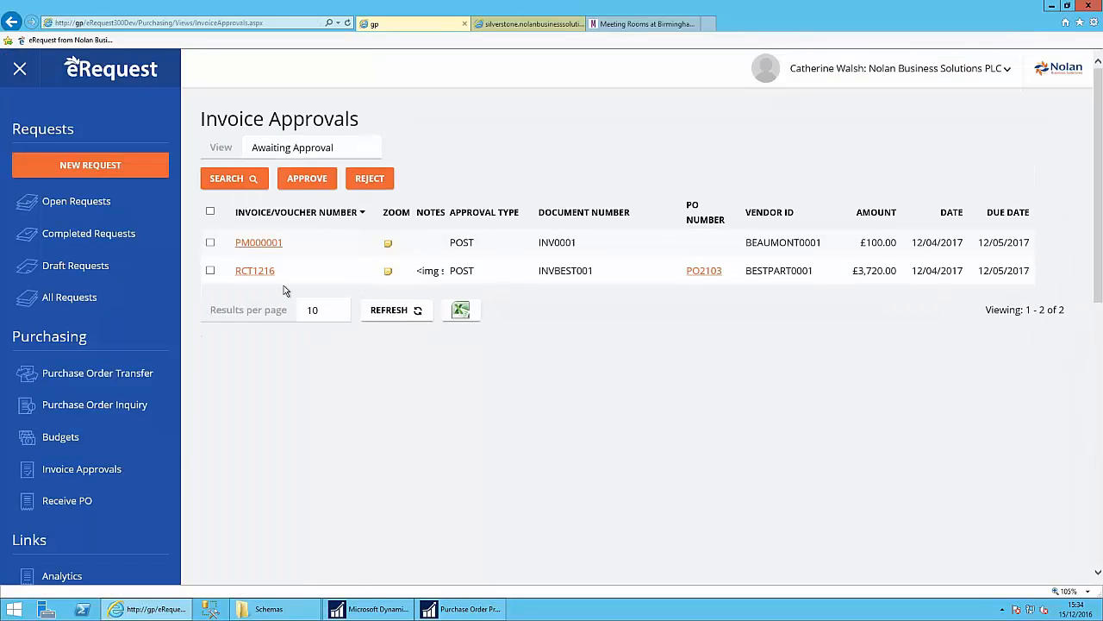
left_click(210, 270)
left_click(315, 183)
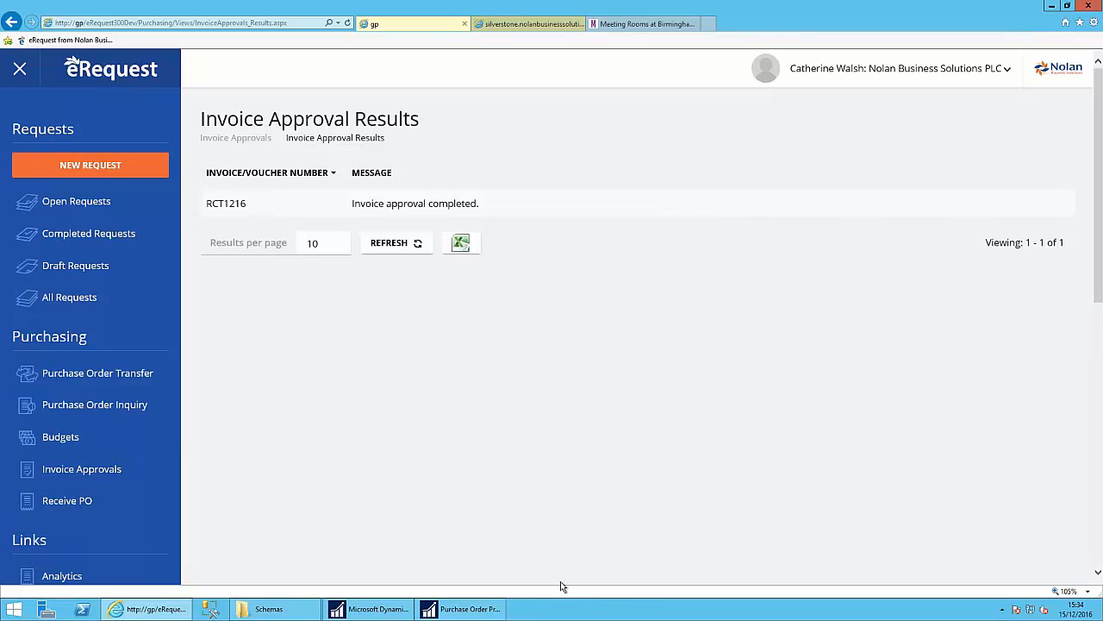
Switch to the Dynamics GP purchase order document enquiry, refresh it, and open invoice RCT1216 of PO2103.
left_click(469, 609)
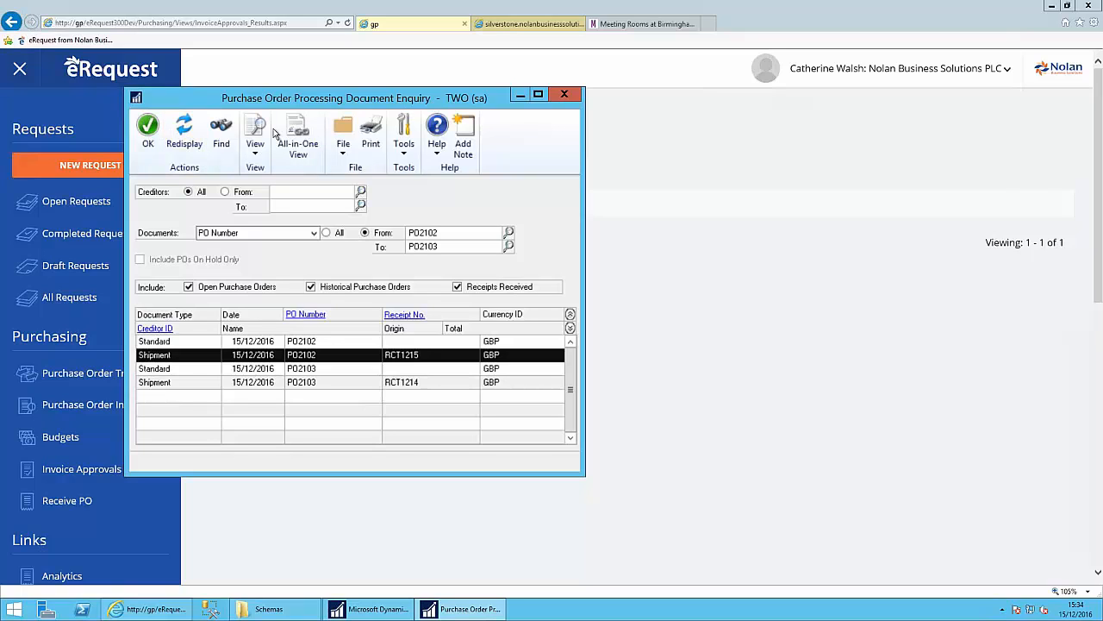
left_click(184, 133)
left_click(323, 396)
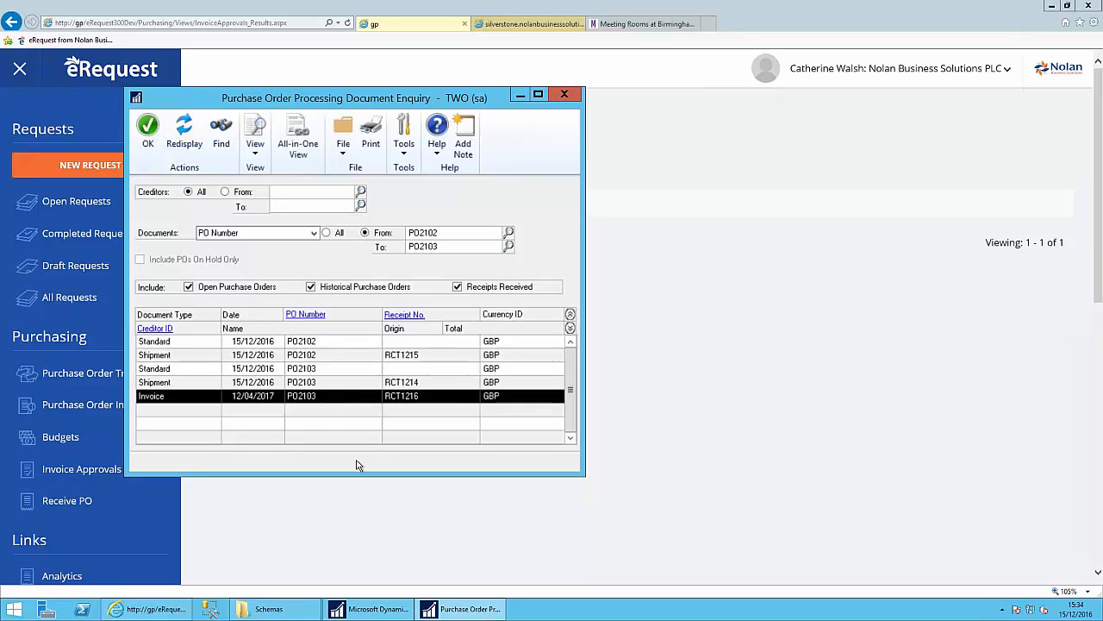
left_click(405, 316)
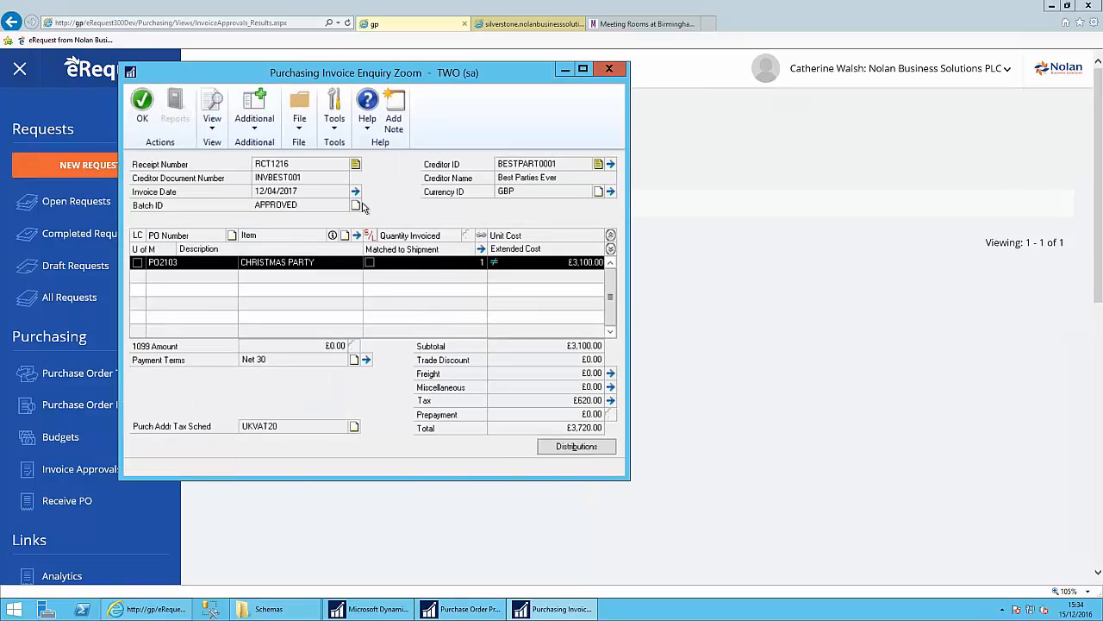
Read the note attached to invoice RCT1216, and close the note, the invoice and the document enquiry.
left_click(355, 164)
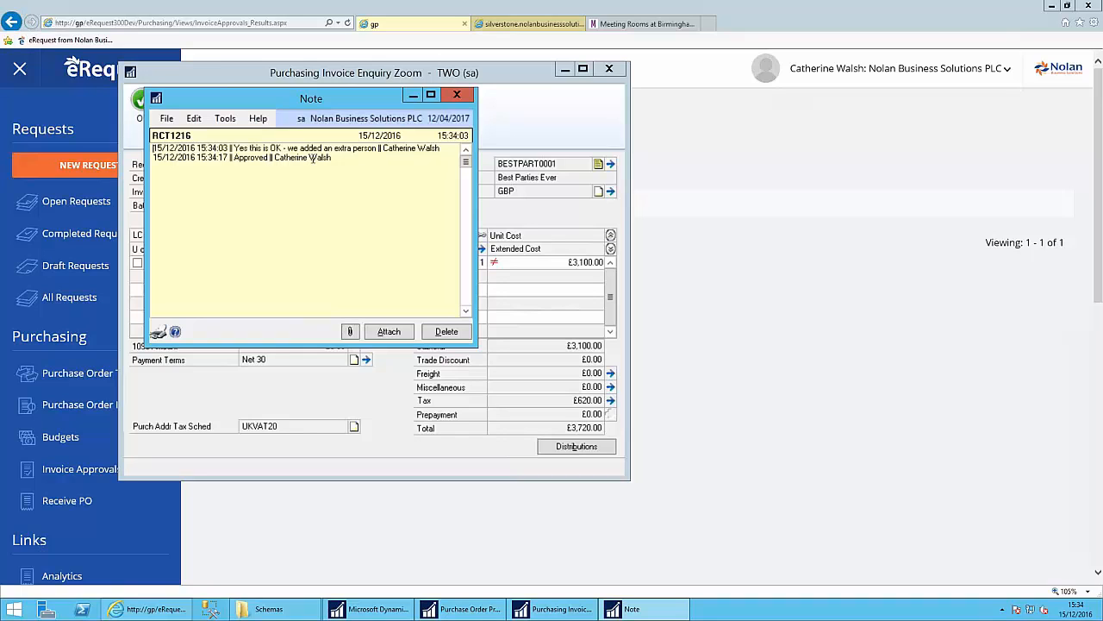
left_click(457, 96)
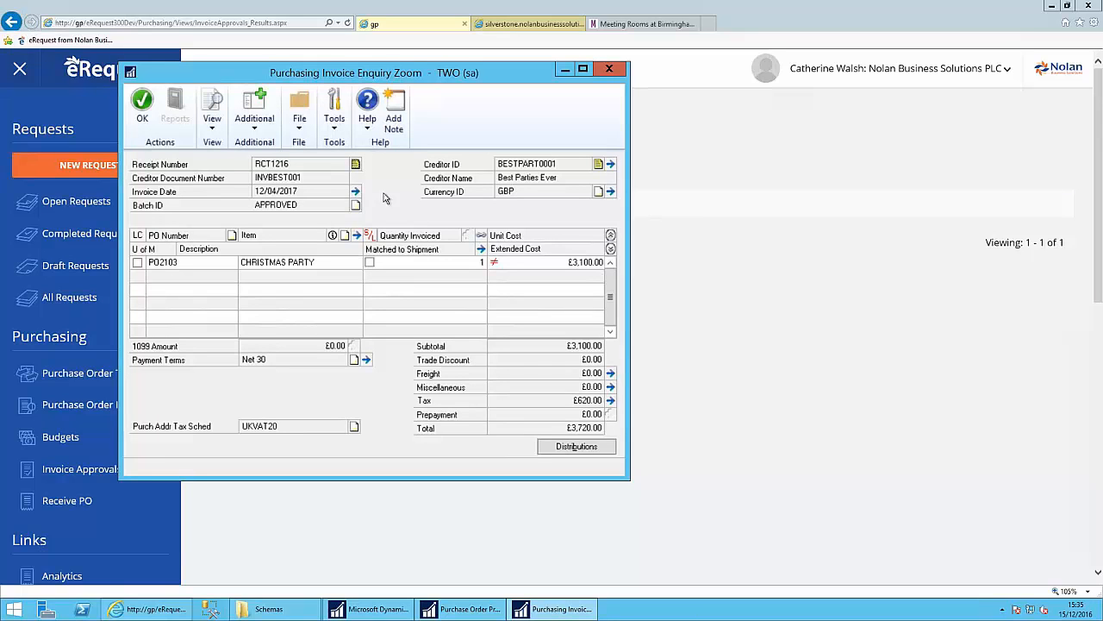
left_click(611, 69)
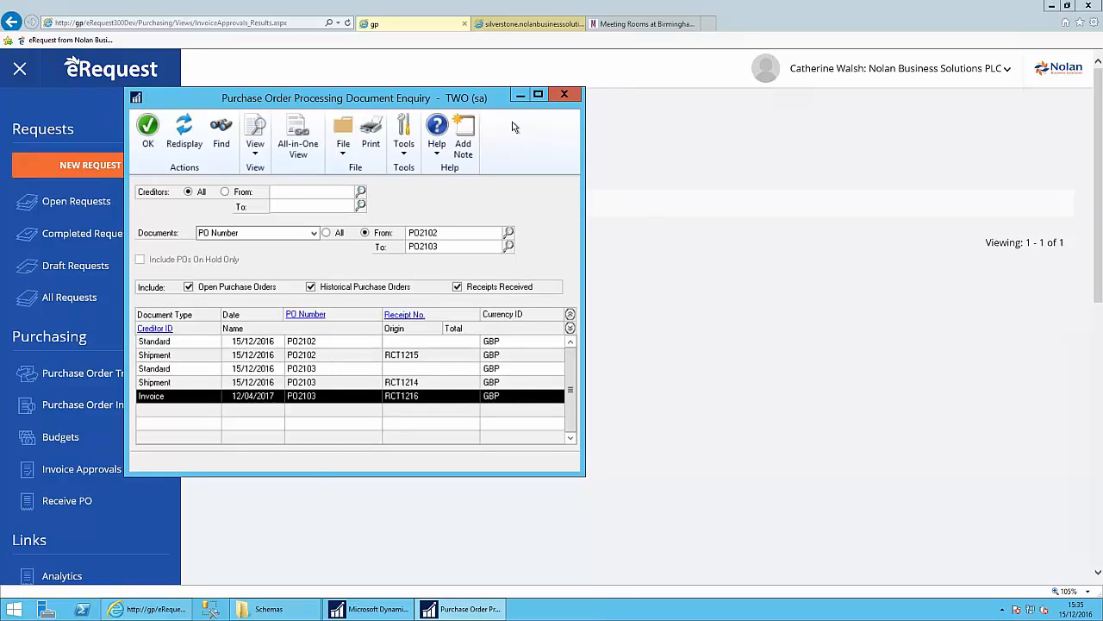
left_click(563, 96)
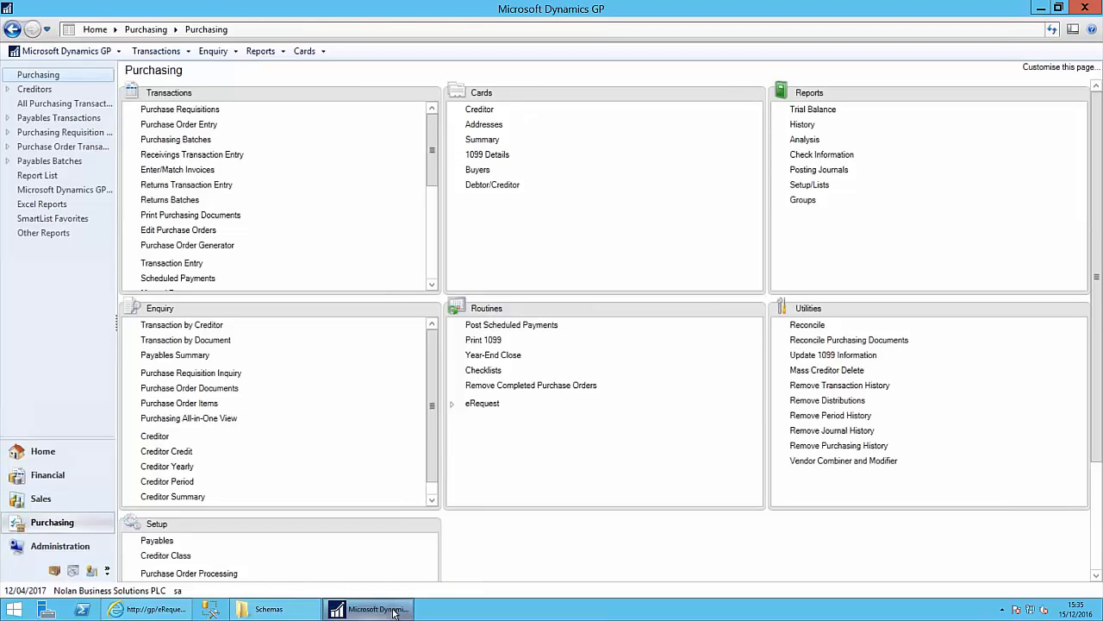
Switch to eRequest, open its Analytics link, and examine purchase orders, requesters, suppliers and items bought in the Power BI report.
left_click(146, 609)
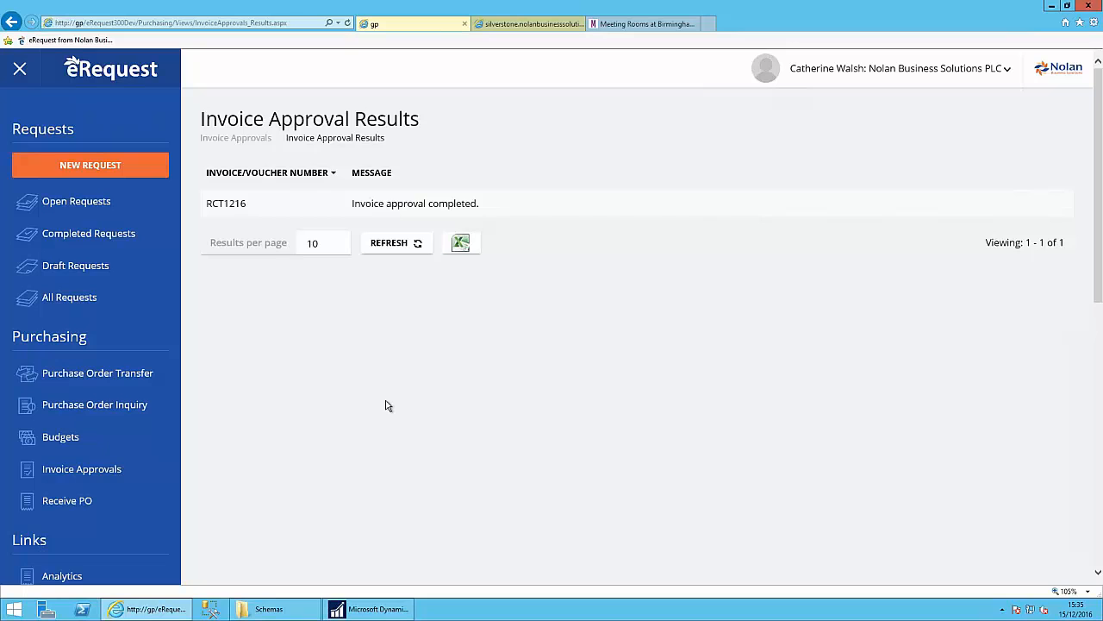
scroll(425, 364, "down", 1)
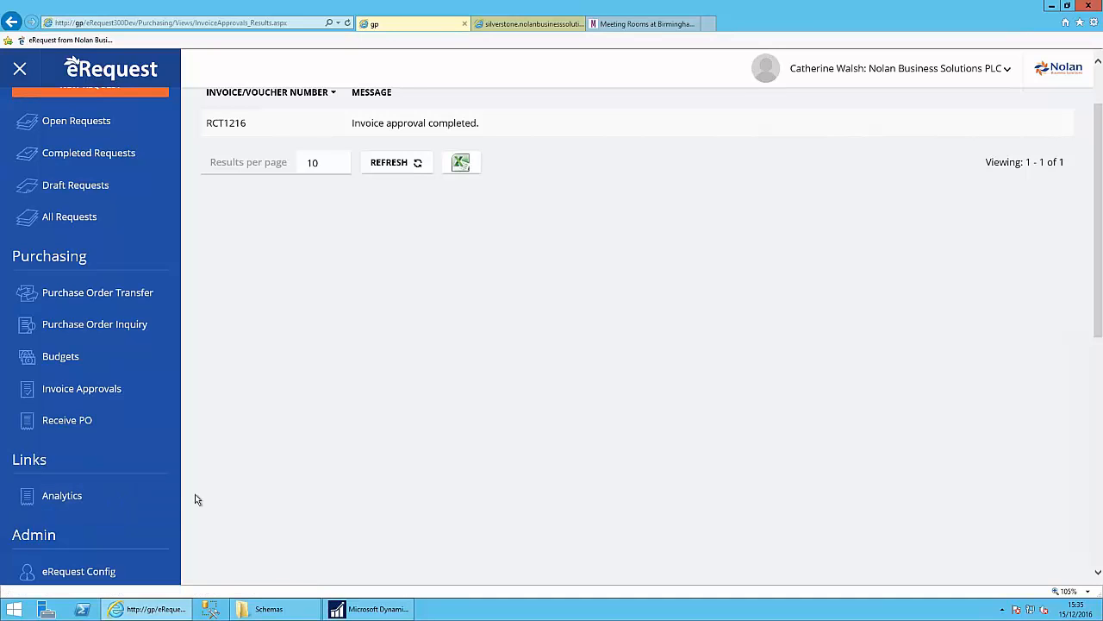
left_click(73, 498)
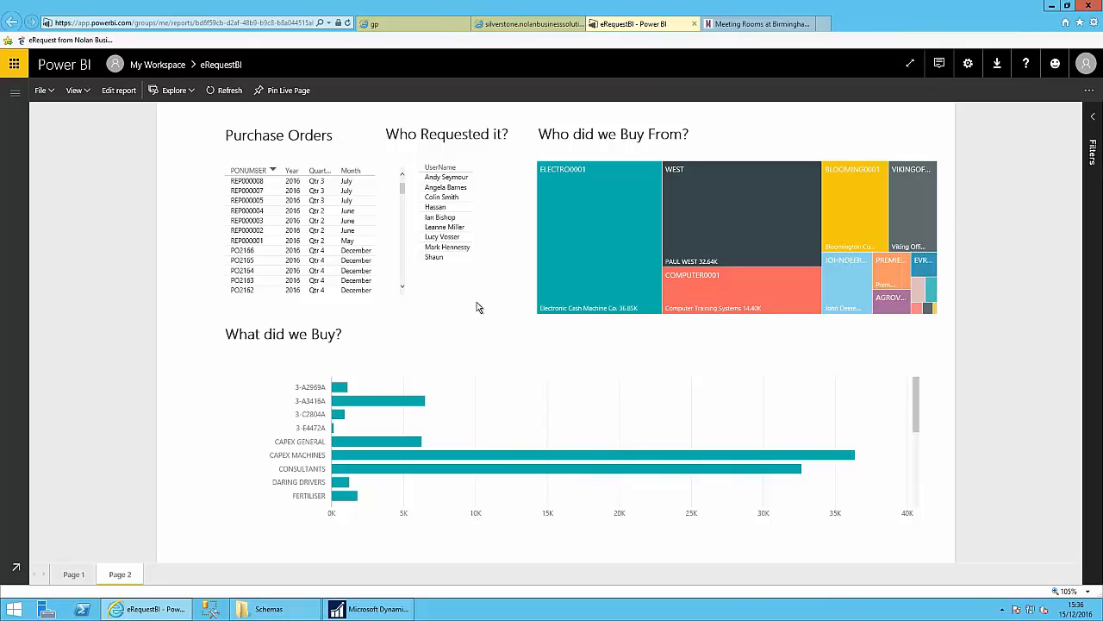
mouse_move(546, 272)
mouse_move(560, 311)
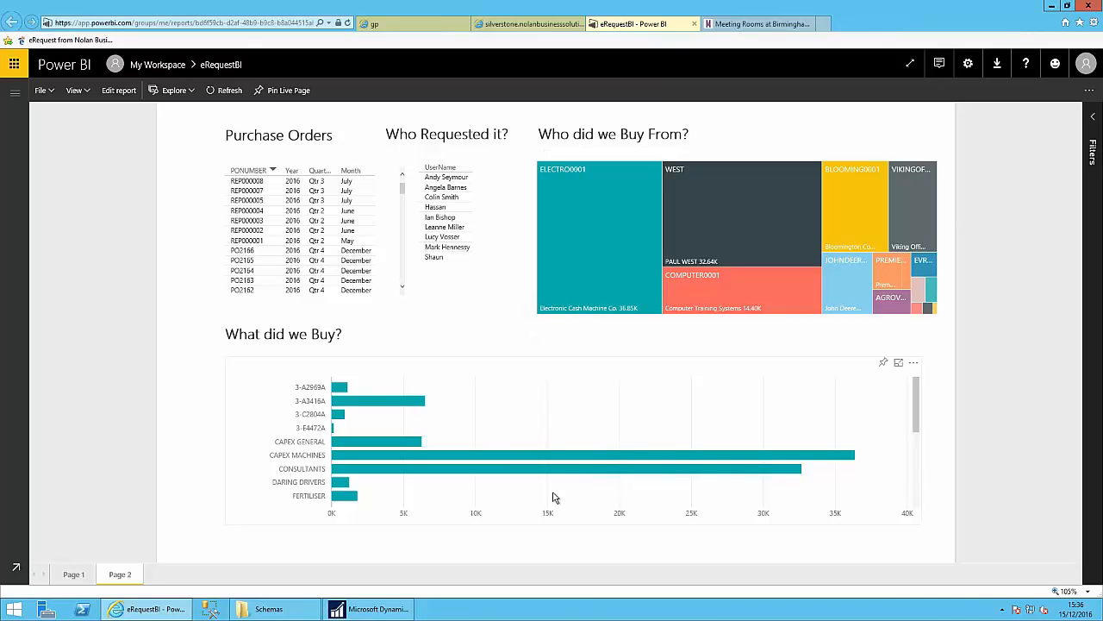
Filter the Power BI report by the CONSULTANTS item, examine its purchase orders, and filter by the supplier Electronic Cash Machine Co.
left_click(369, 472)
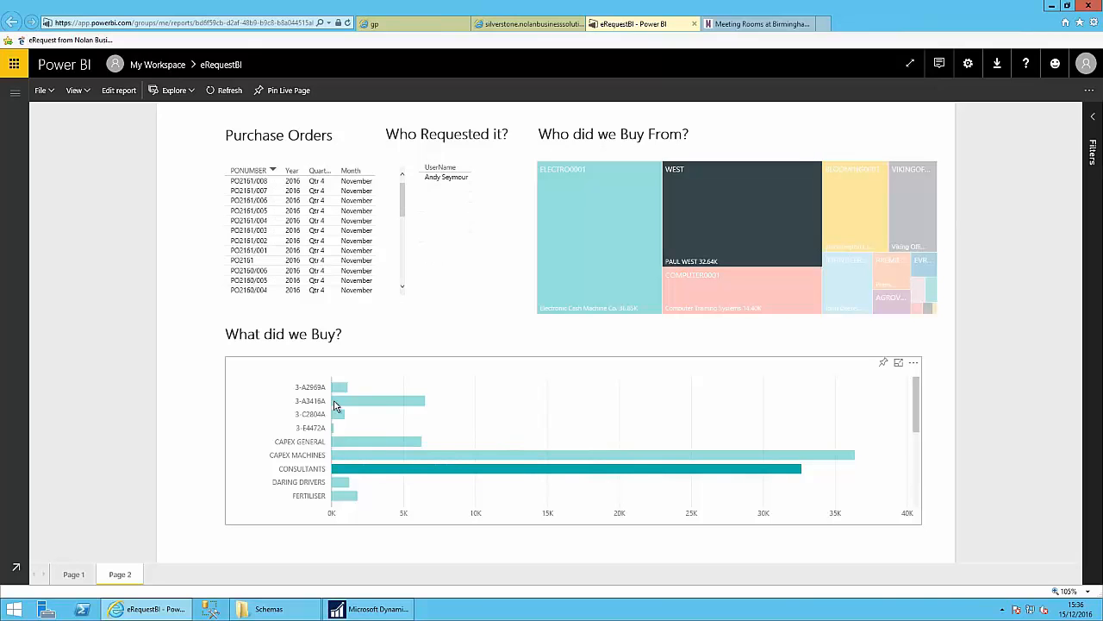
mouse_move(363, 473)
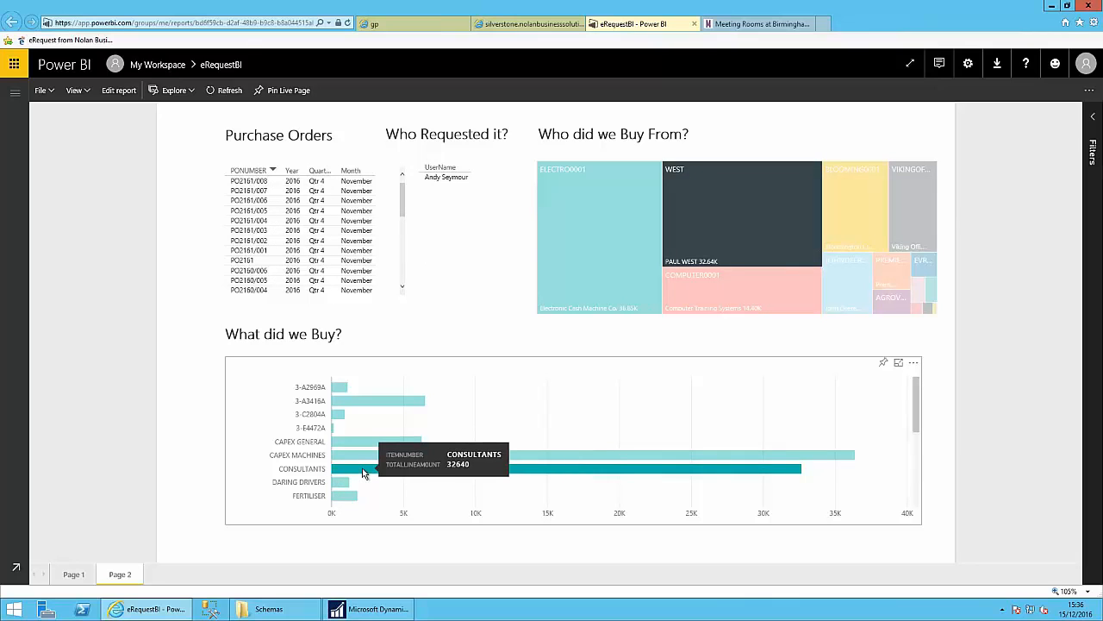
mouse_move(714, 238)
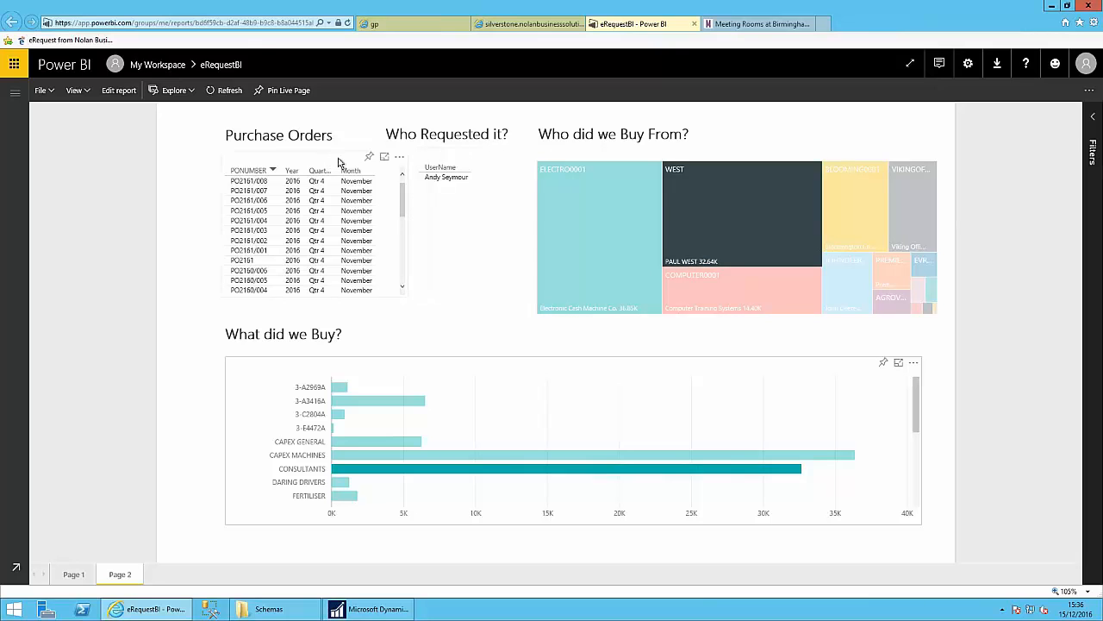
left_click(402, 288)
left_click(402, 290)
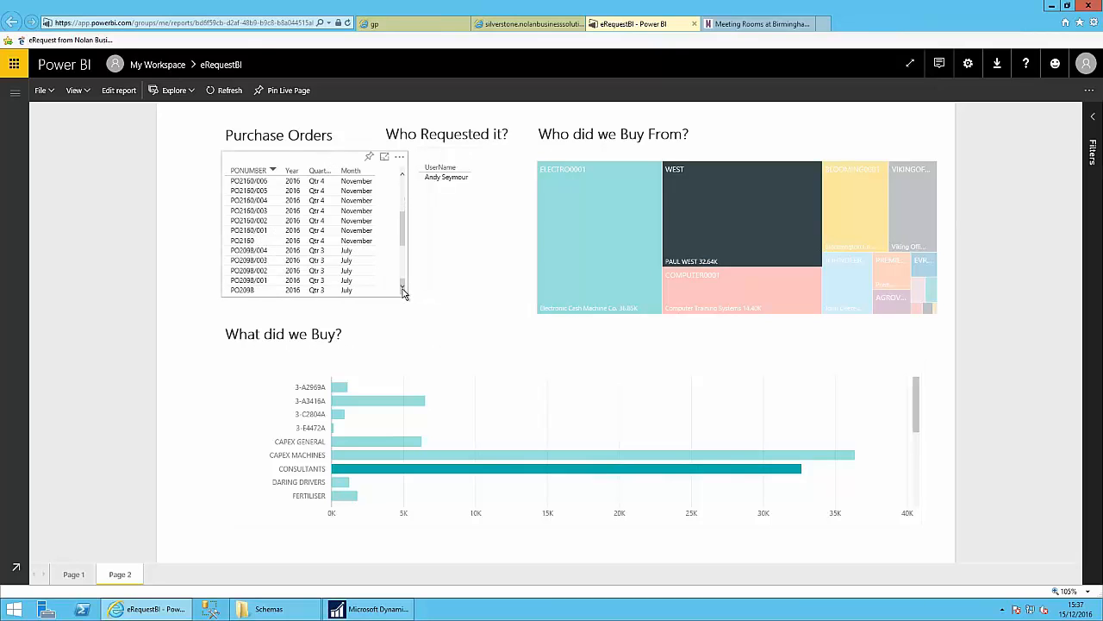
left_click(402, 290)
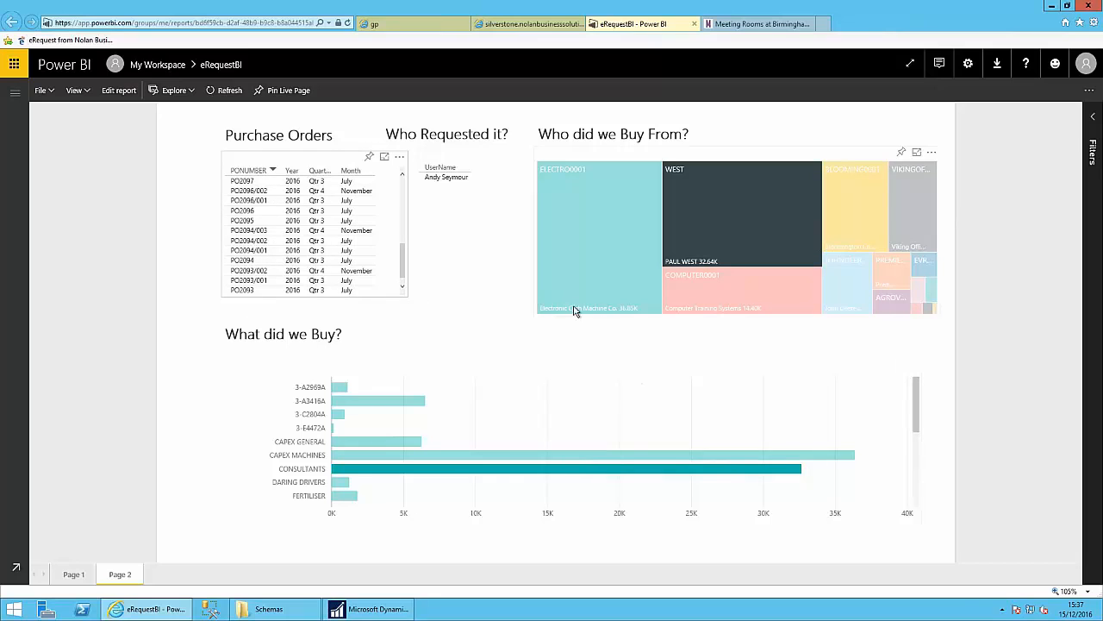
mouse_move(597, 250)
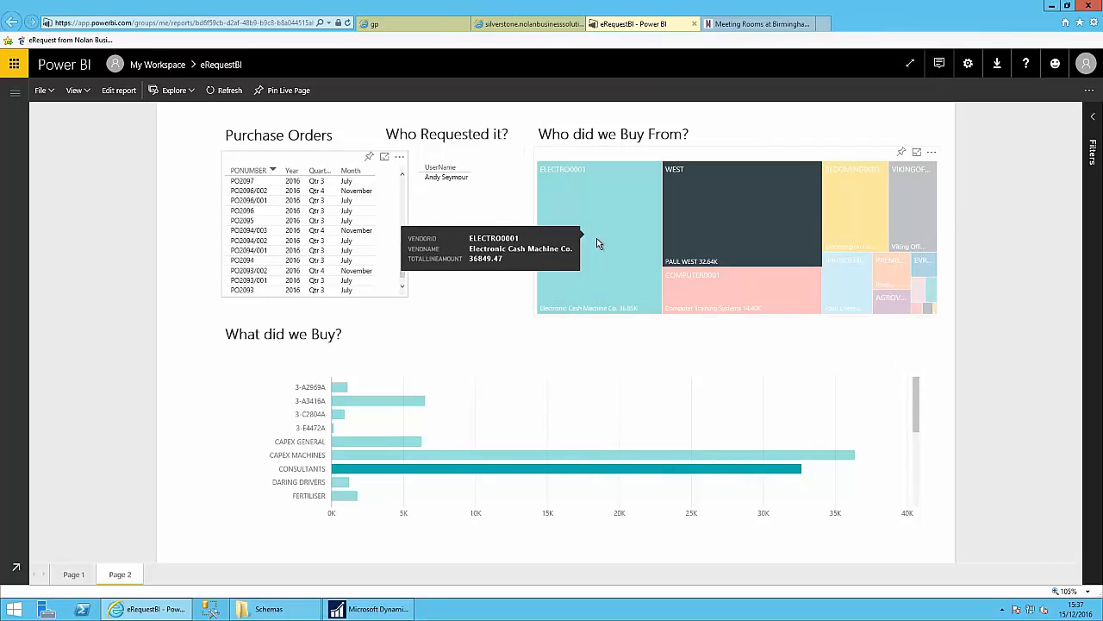
left_click(597, 238)
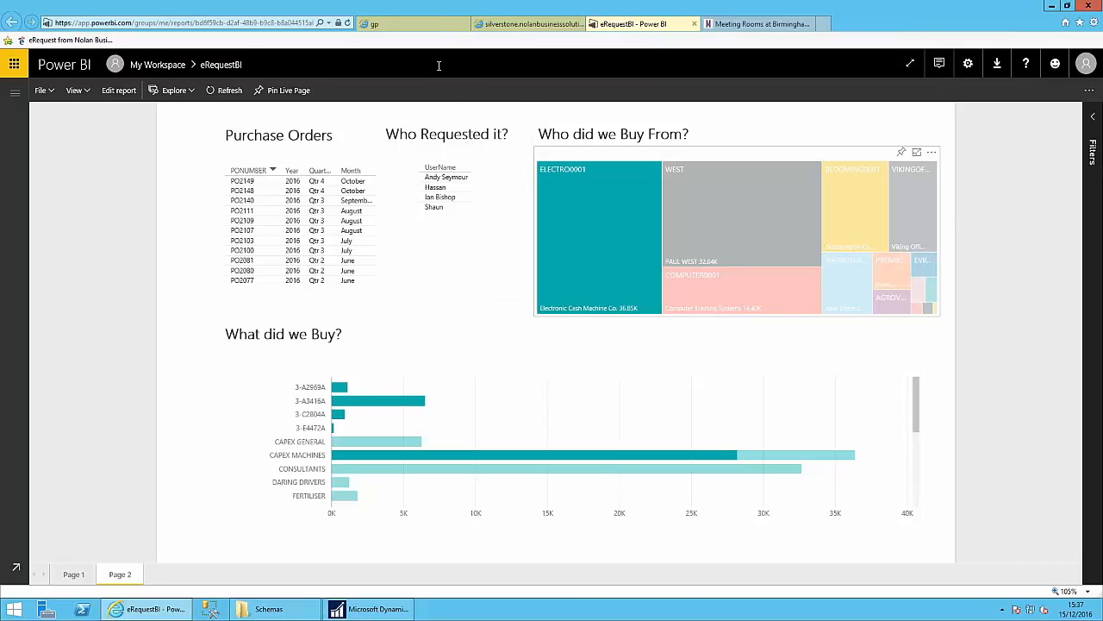
Switch to eRequest, open the Staff Welfare form layout, and examine its sections, available fields and the Currency ID field's properties.
left_click(421, 24)
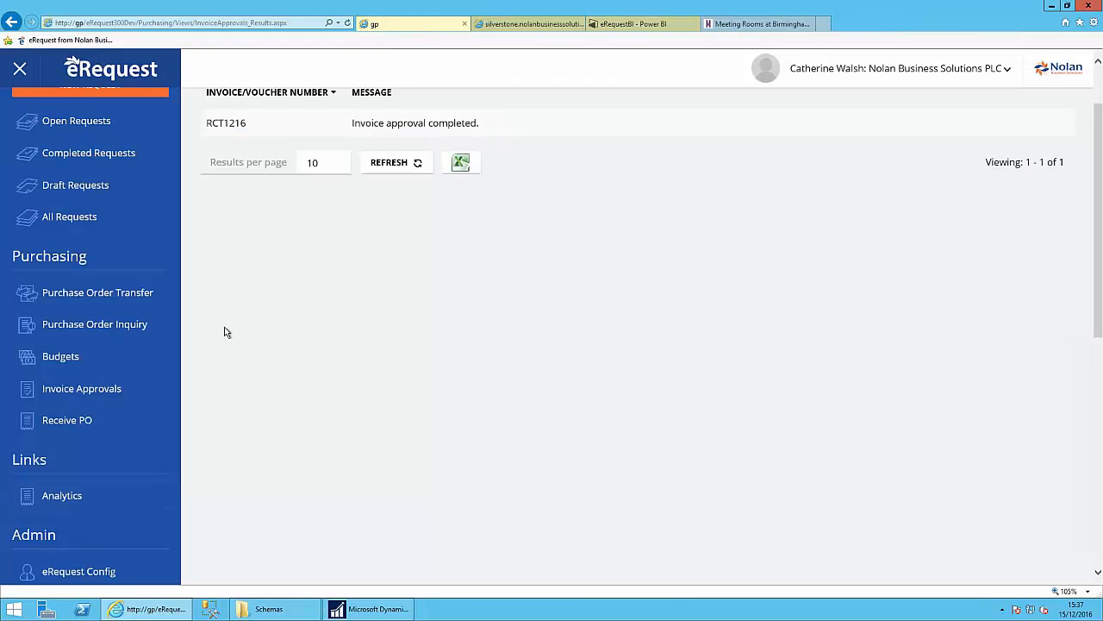
scroll(224, 332, "down", 4)
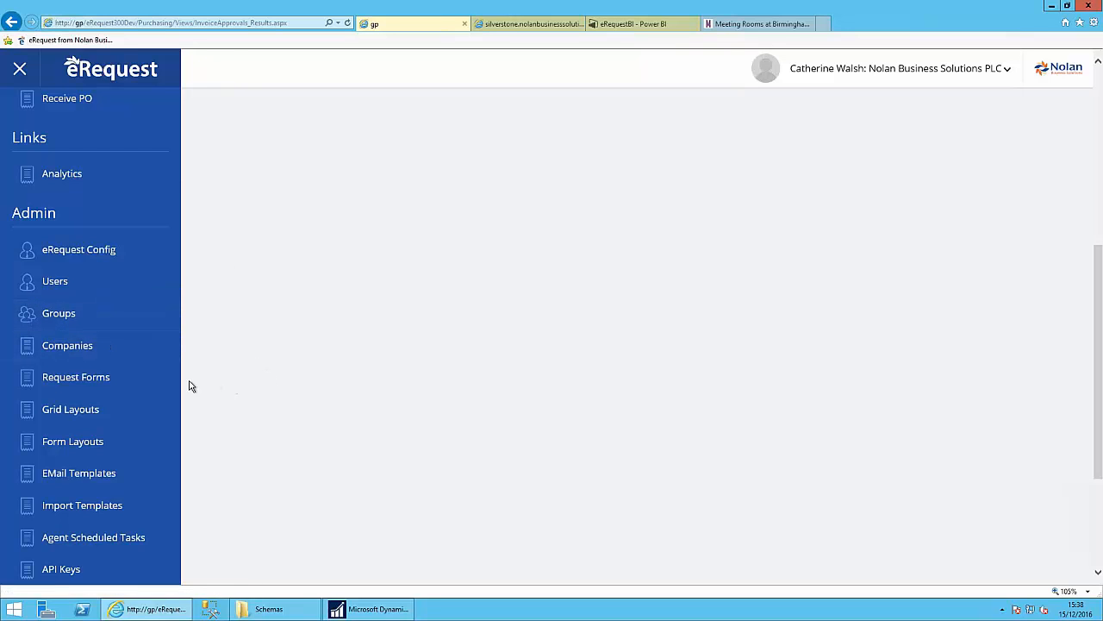
left_click(98, 445)
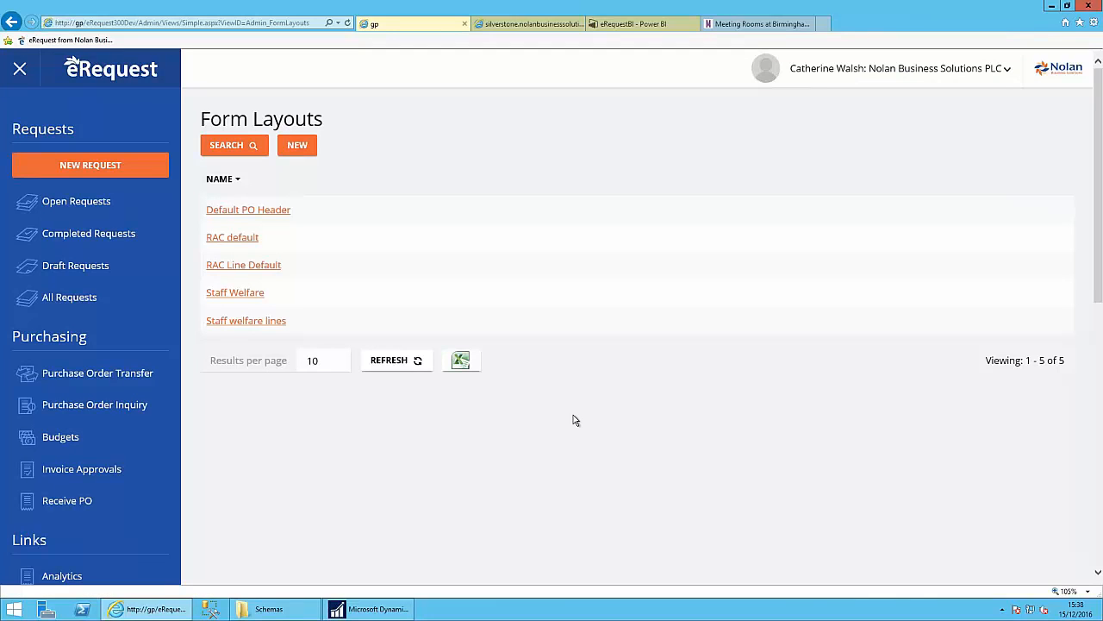
left_click(252, 295)
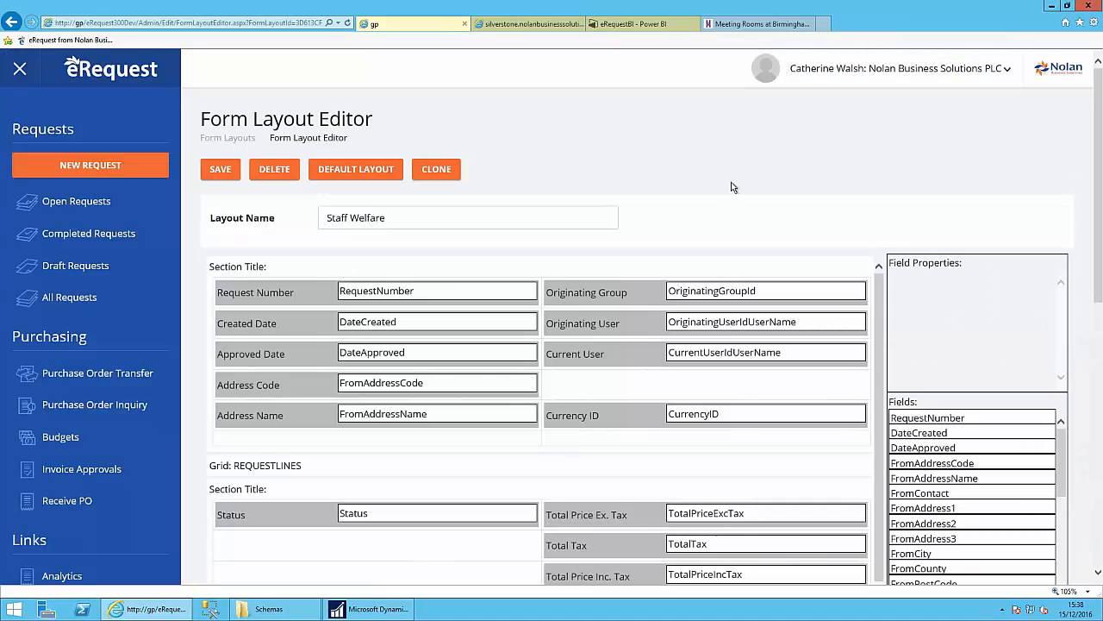
left_click_drag(1100, 289, 1100, 385)
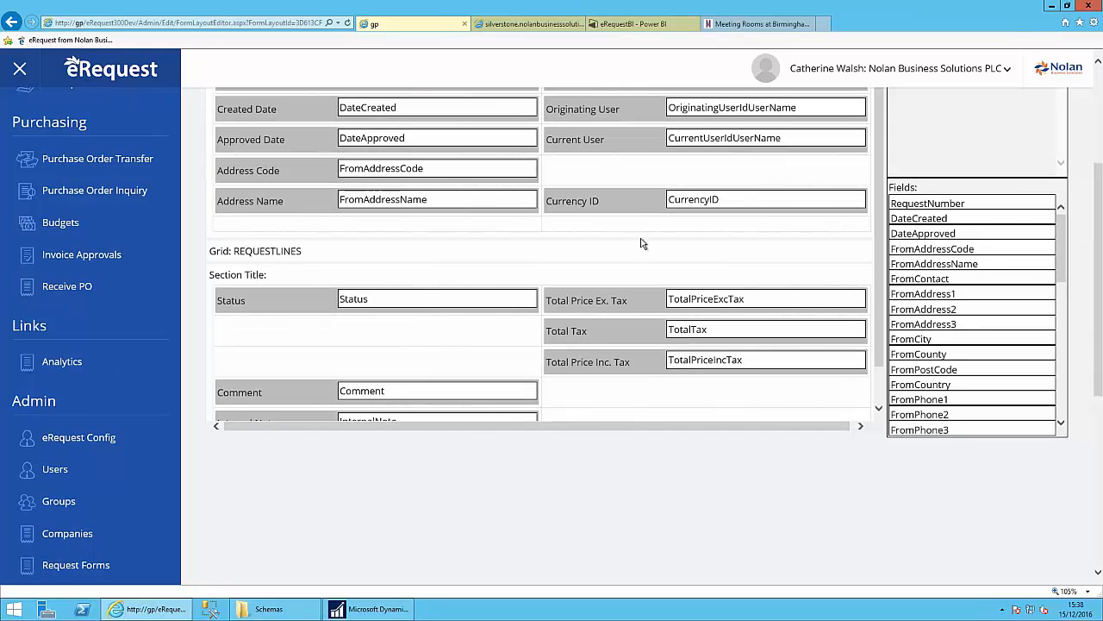
left_click_drag(666, 201, 639, 204)
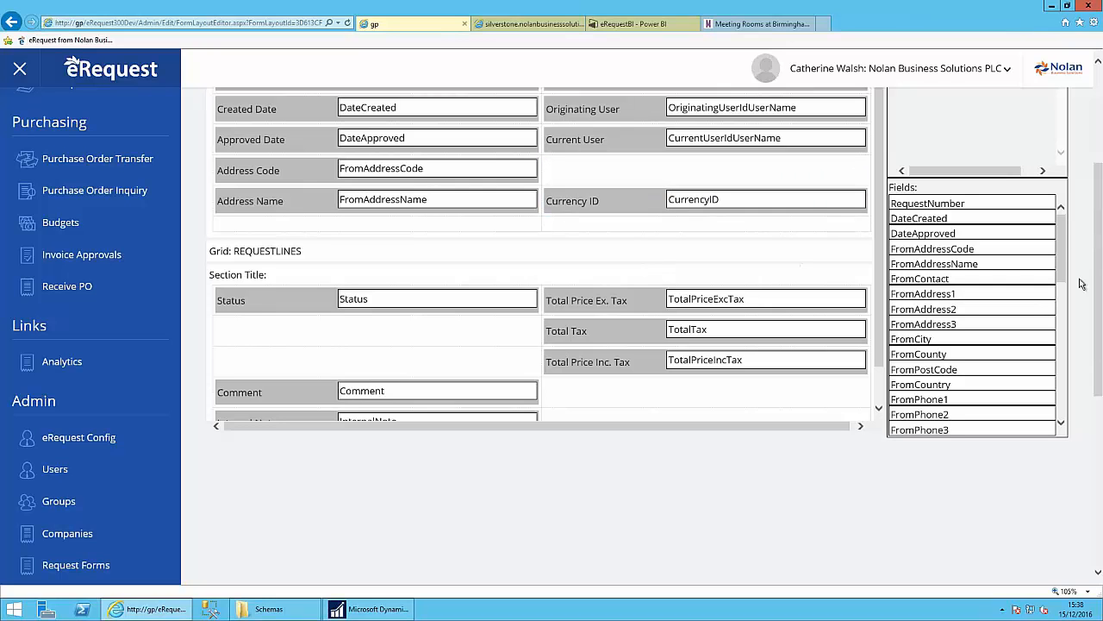
left_click_drag(1098, 310, 1098, 276)
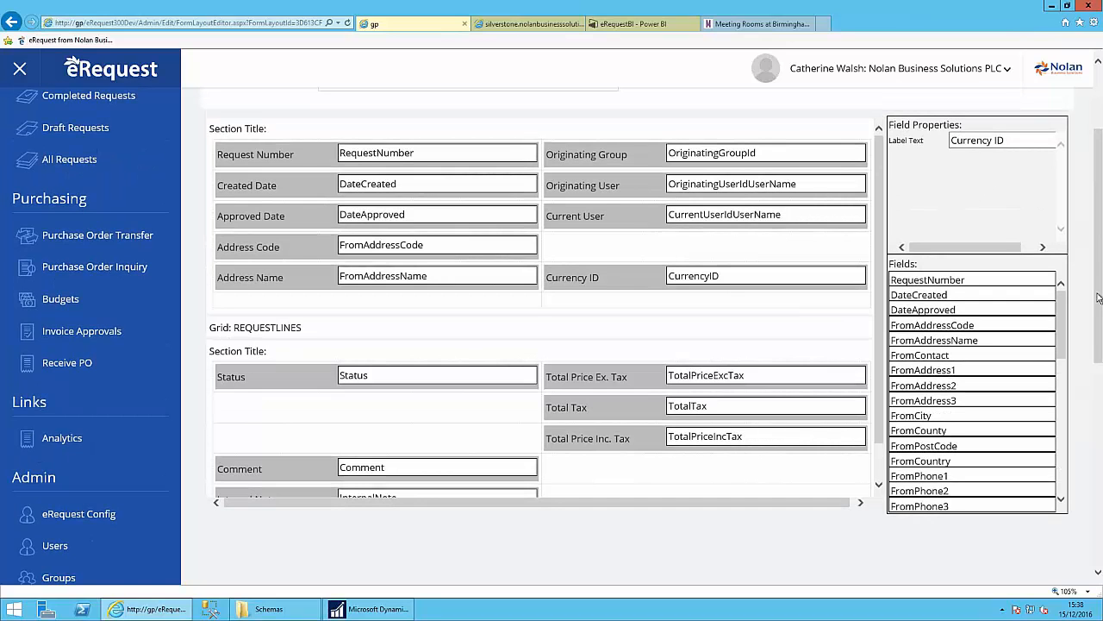
scroll(508, 153, "up", 3)
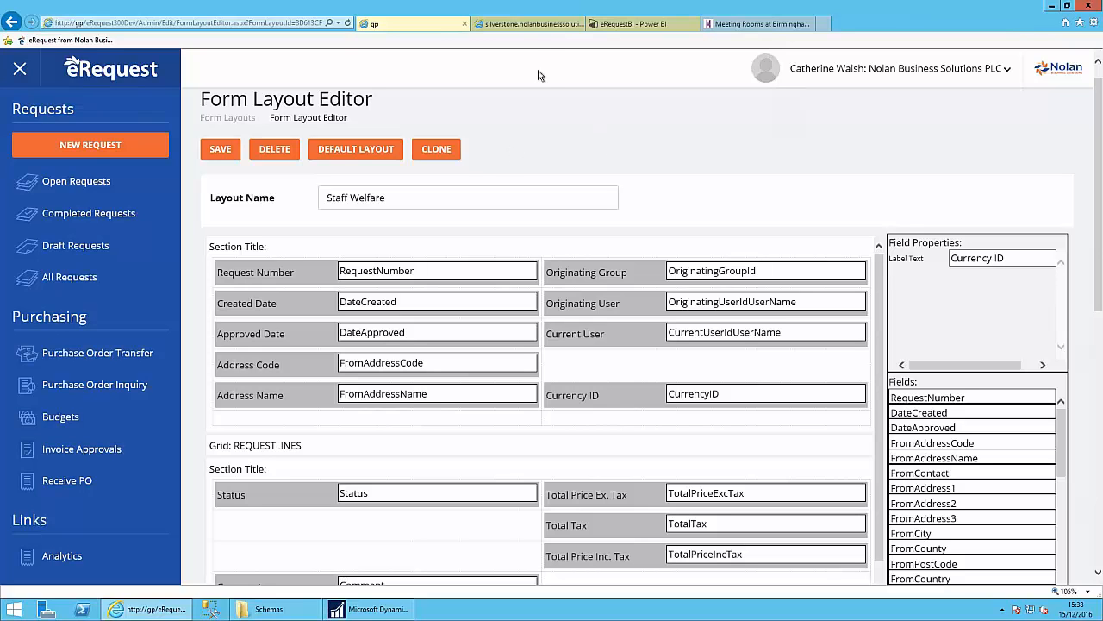
Close the RCT1216 invoice PDF and return to the Staff Welfare form layout in eRequest.
left_click(510, 23)
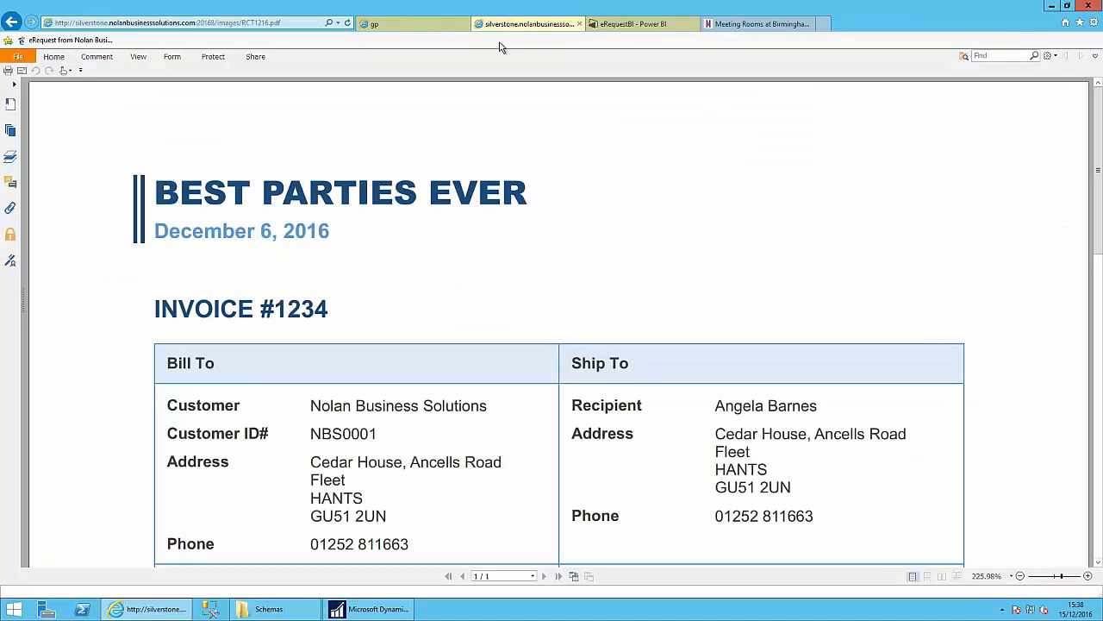
left_click(579, 23)
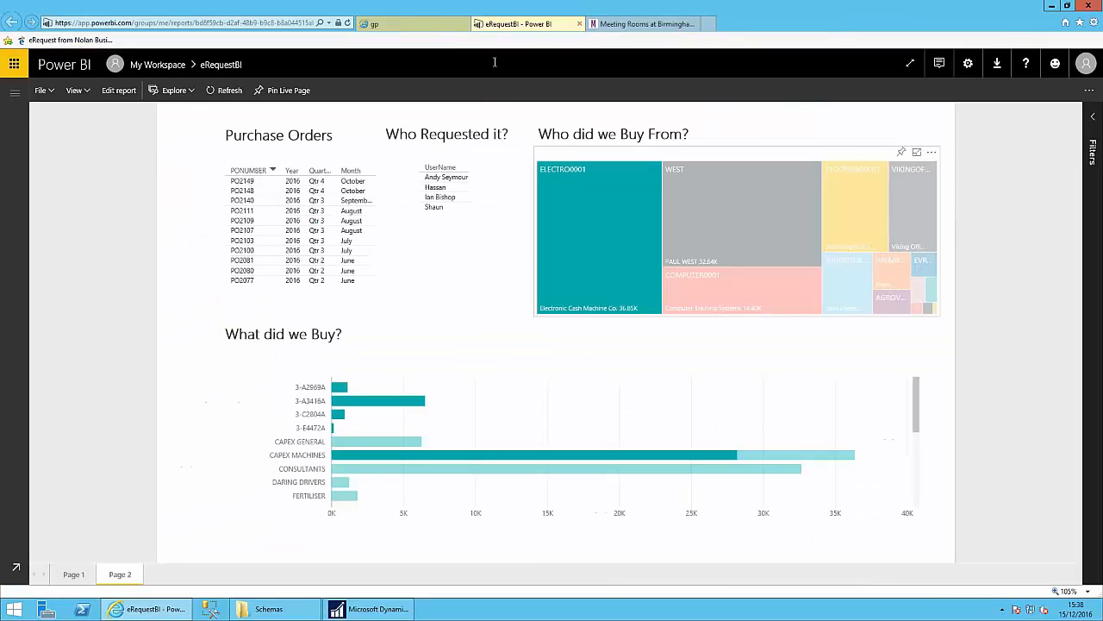
left_click(420, 23)
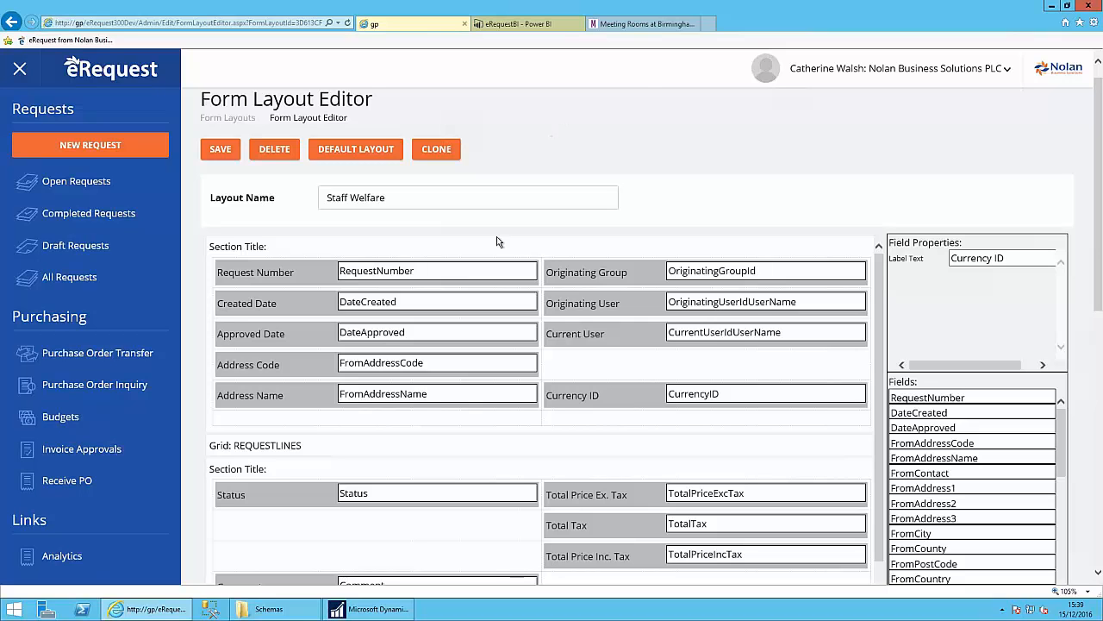
Minimise the remote session, switch to Outlook, and open the OfficeOrder.xls attachment of the office order e-mail.
mouse_move(642, 6)
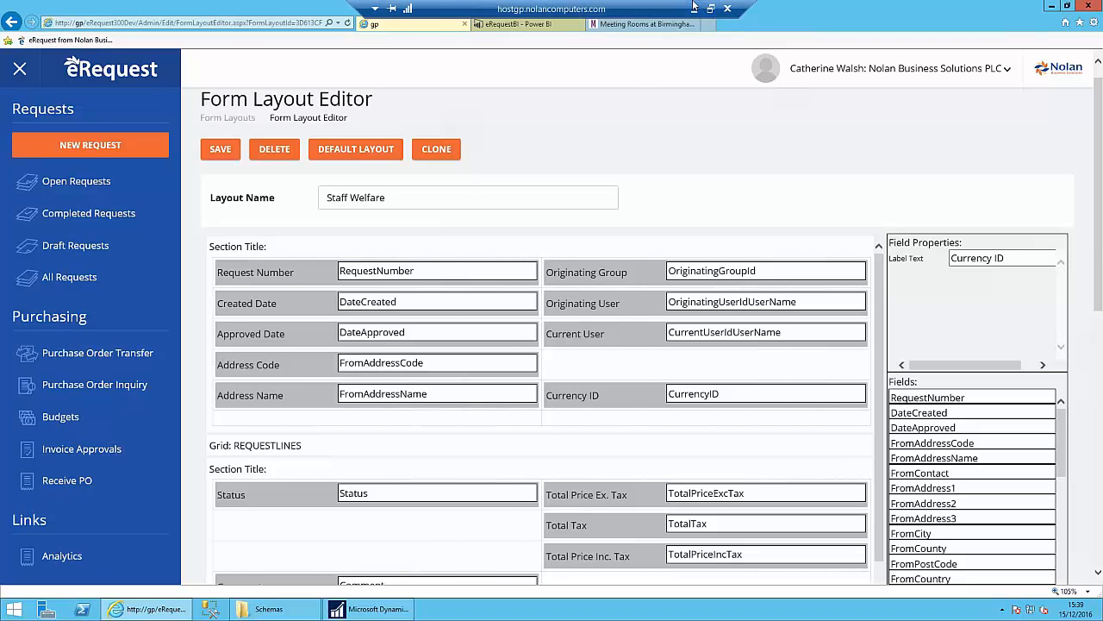
left_click(694, 7)
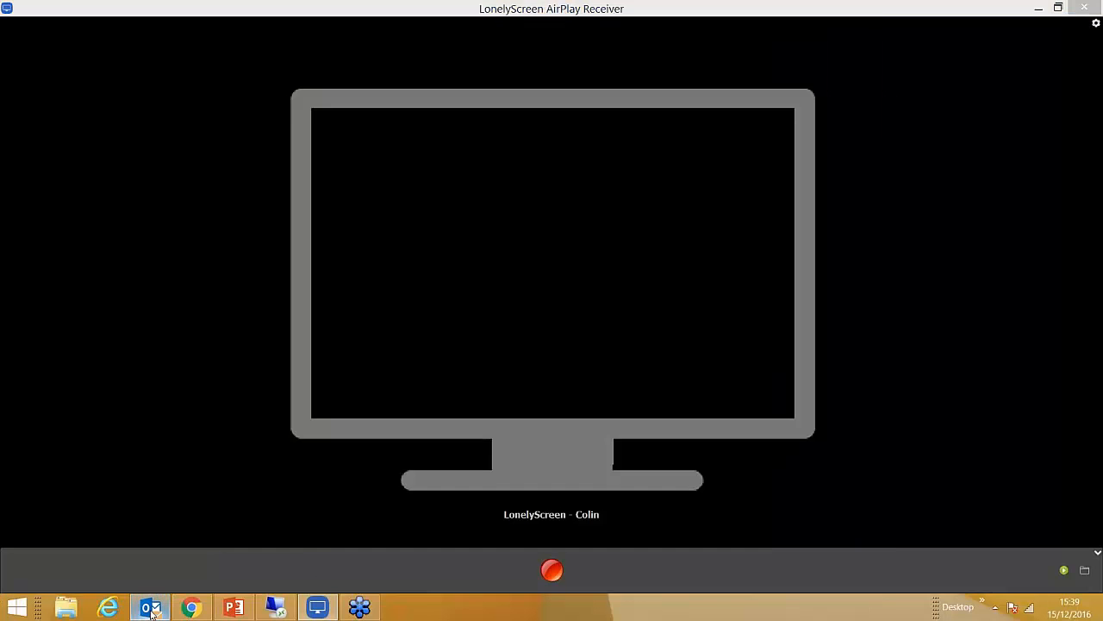
left_click(152, 607)
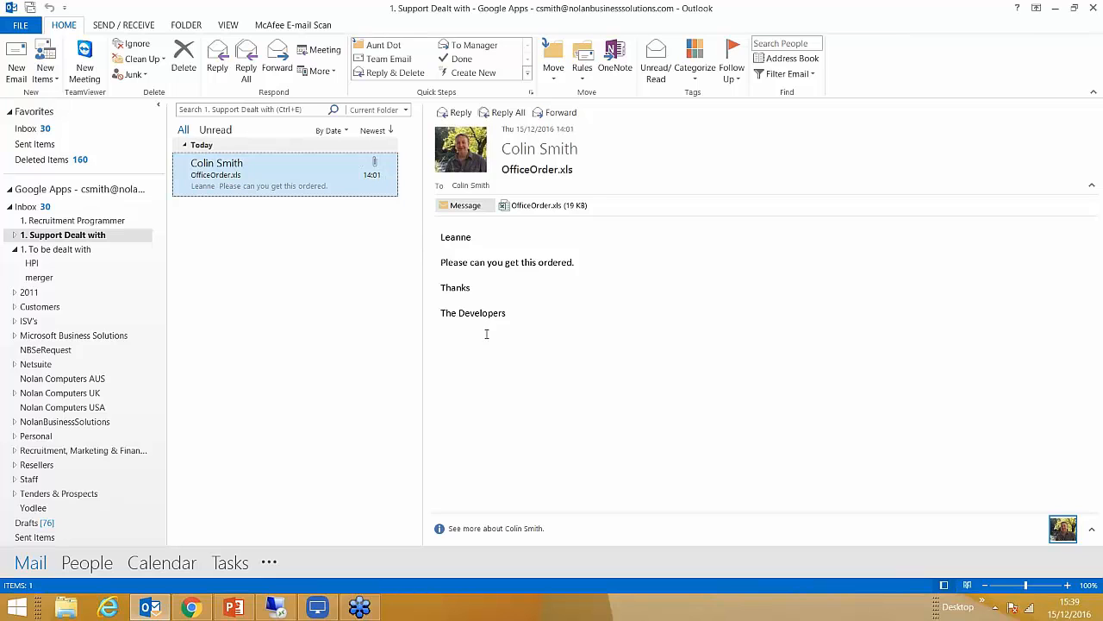
double_click(534, 205)
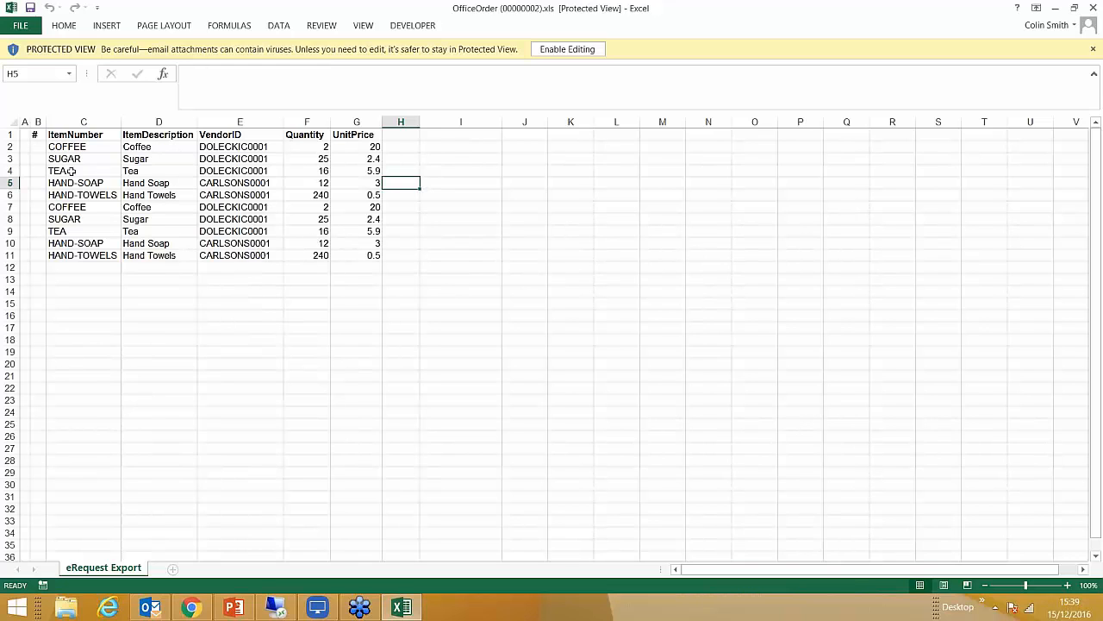
Copy the order table with its headers, cells C1:G11, from the eRequest Export sheet.
left_click(90, 136)
left_click_drag(89, 141, 370, 256)
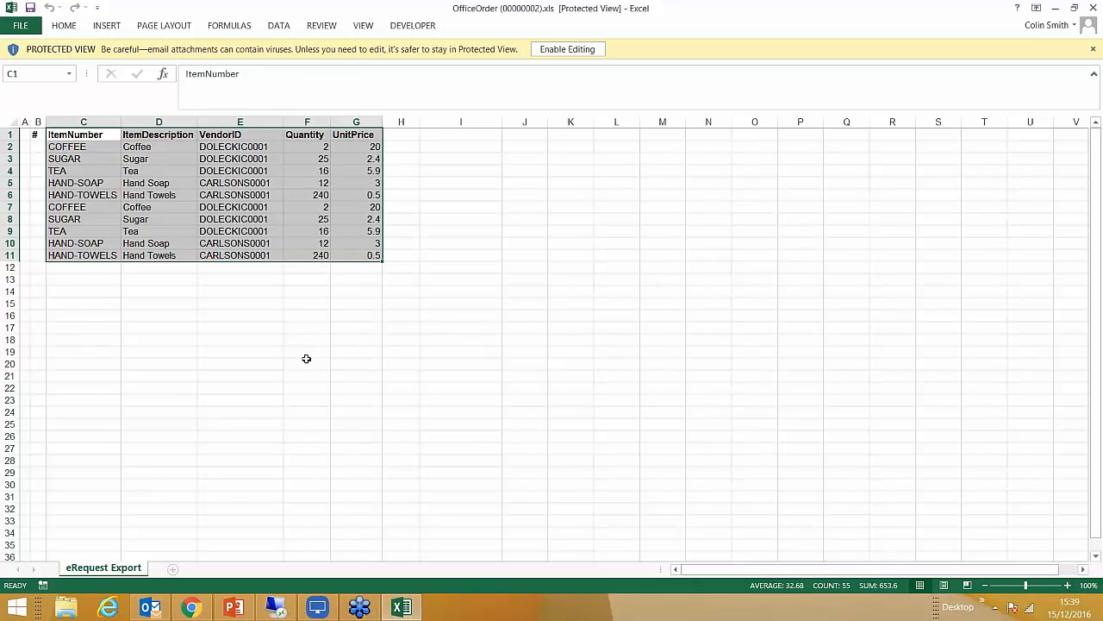
key("ctrl+c")
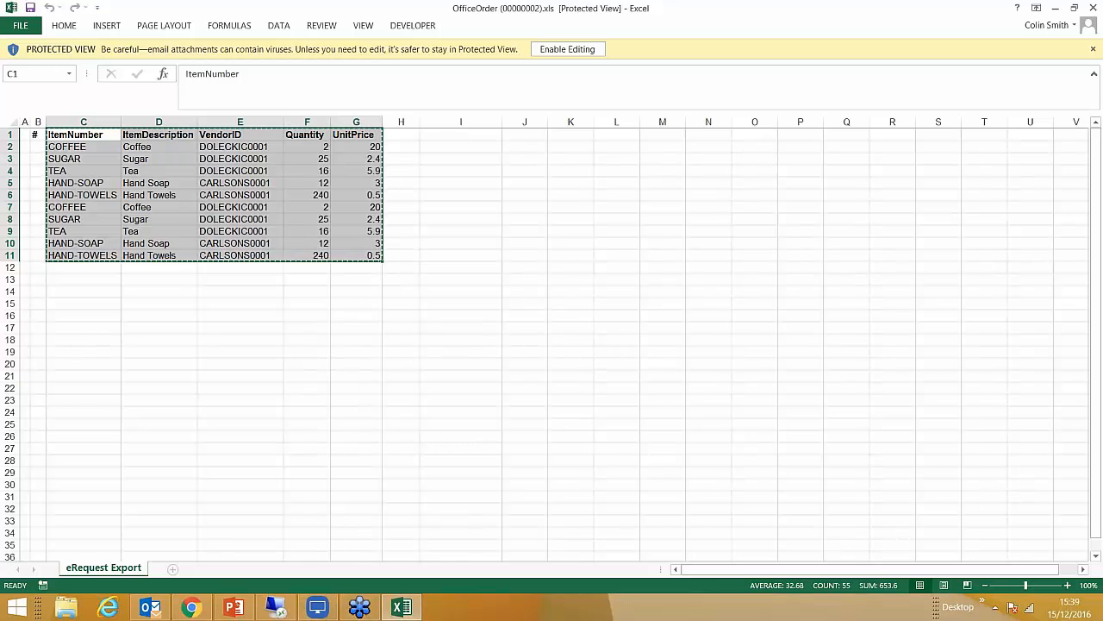
Return to the remote session's eRequest site and create a new Office Supplies request.
left_click(276, 608)
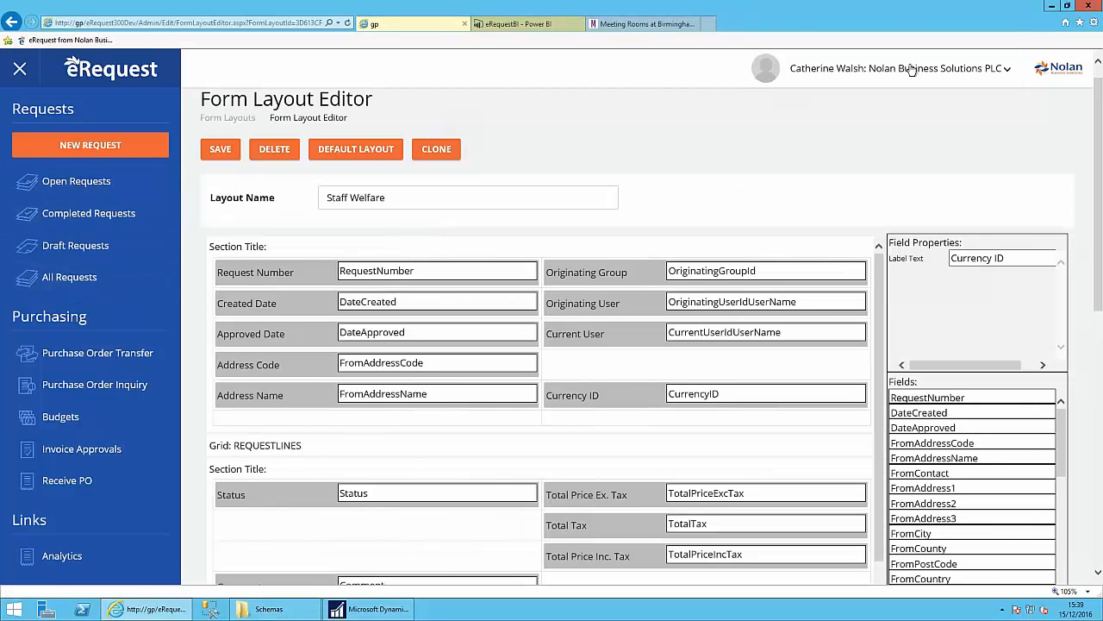
left_click(52, 182)
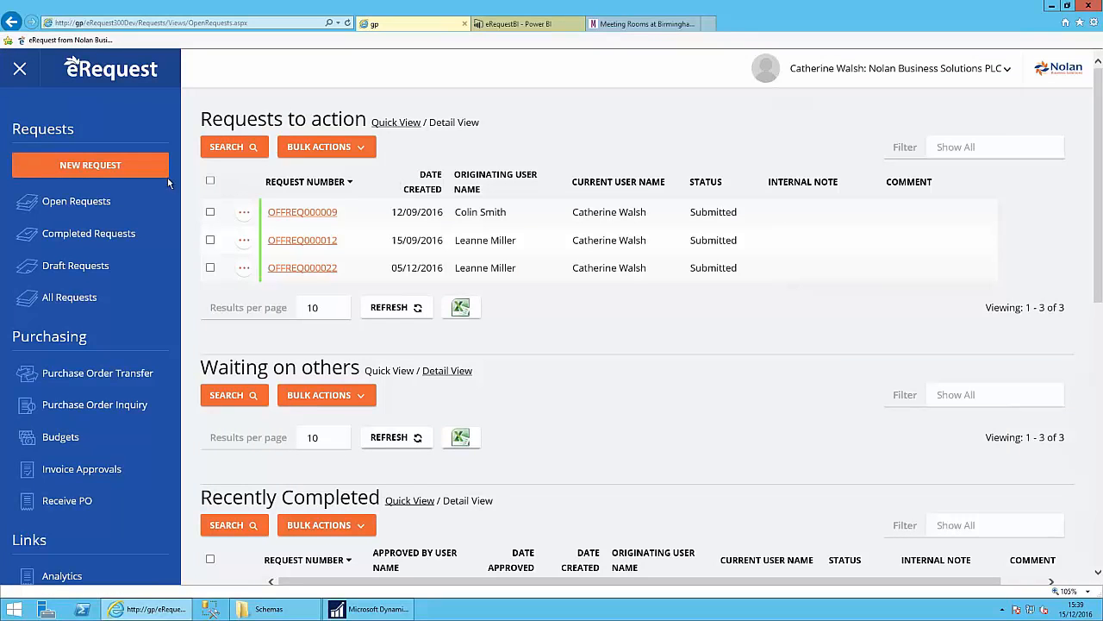
left_click(105, 164)
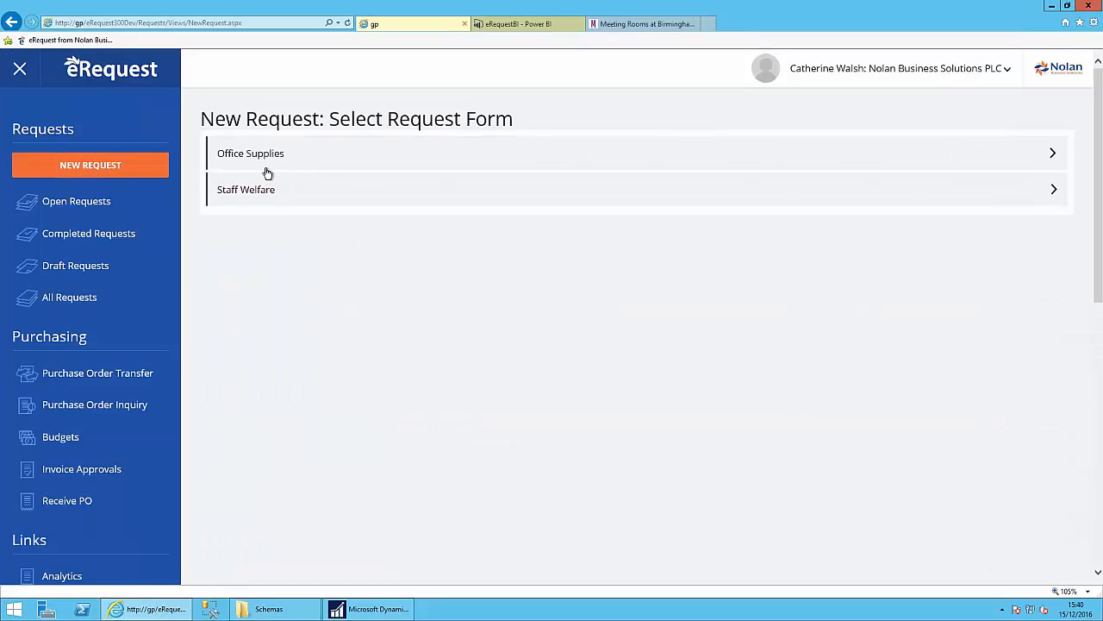
left_click(301, 160)
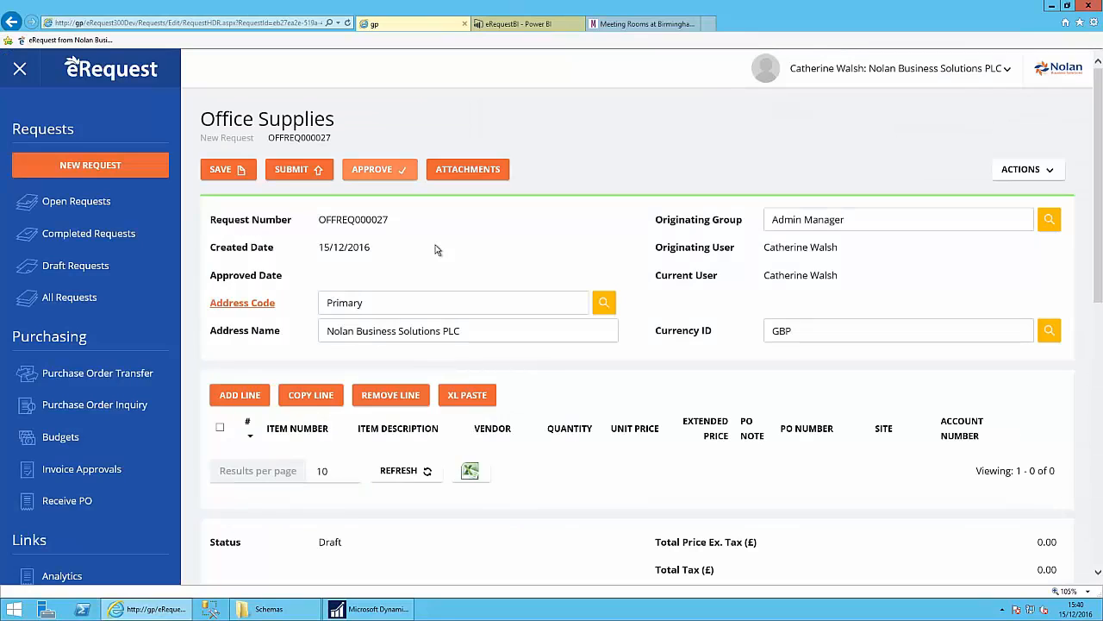
Paste the copied Excel order lines into the Office Supplies request and review the imported items.
left_click(475, 401)
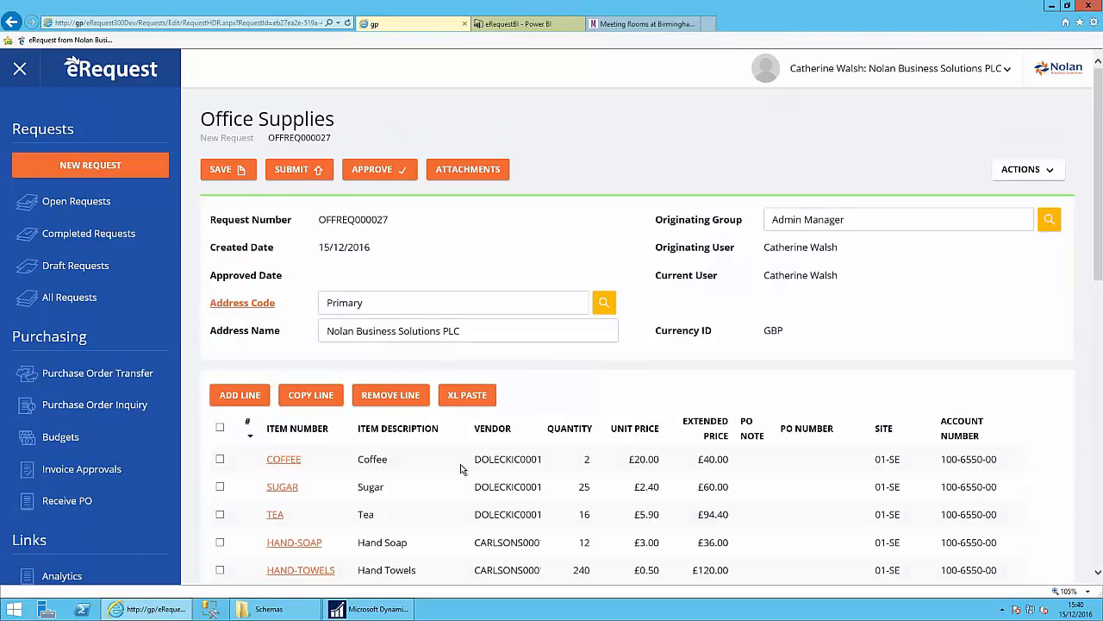
scroll(462, 470, "down", 2)
scroll(462, 484, "down", 1)
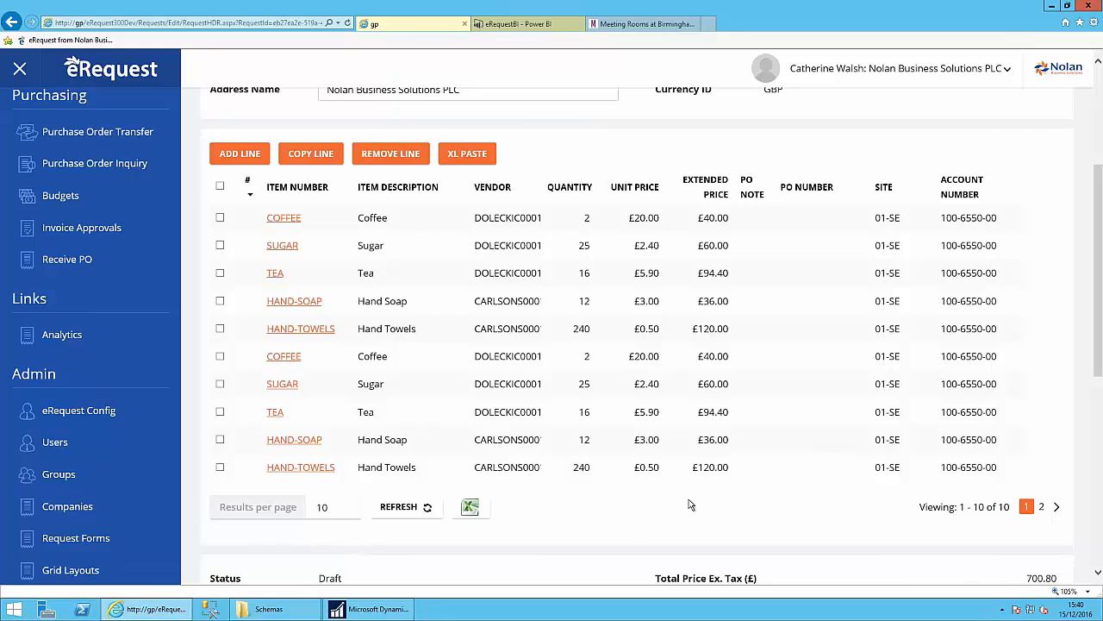
scroll(688, 499, "up", 3)
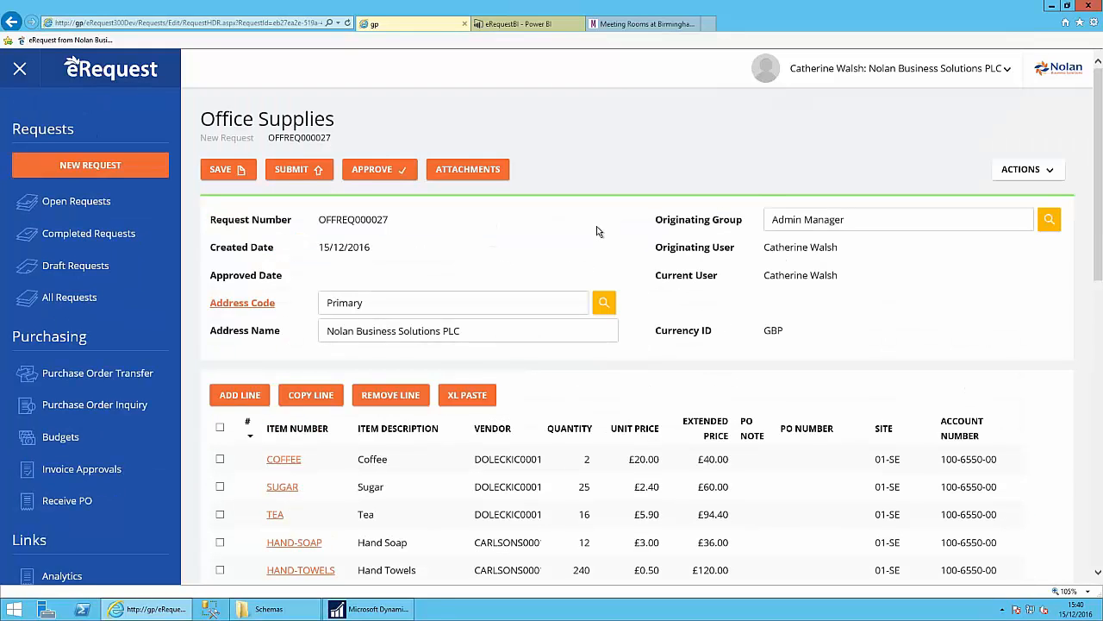